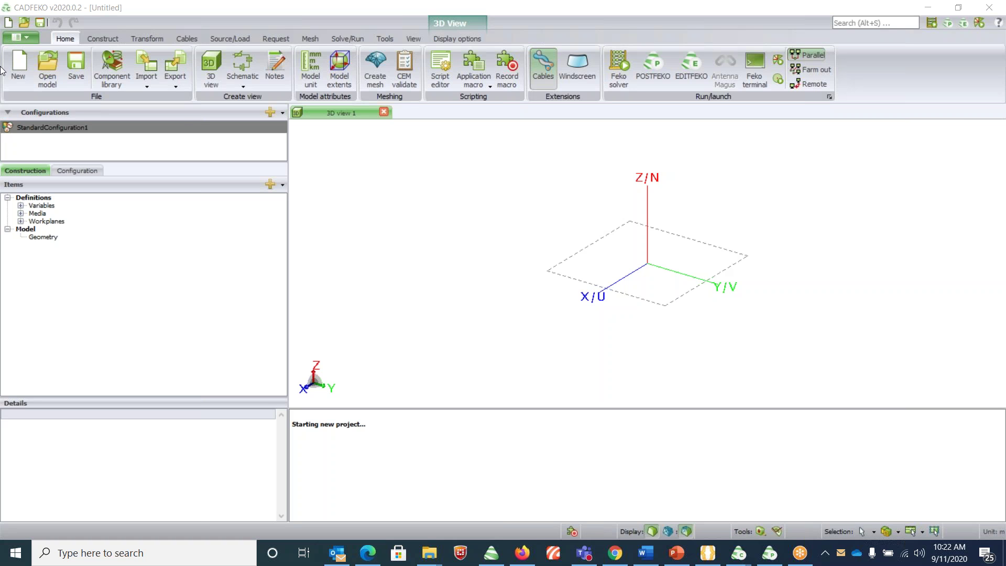
# - Start a new cuboid defined by its base centre, width, depth and height
pyautogui.click(102, 38)
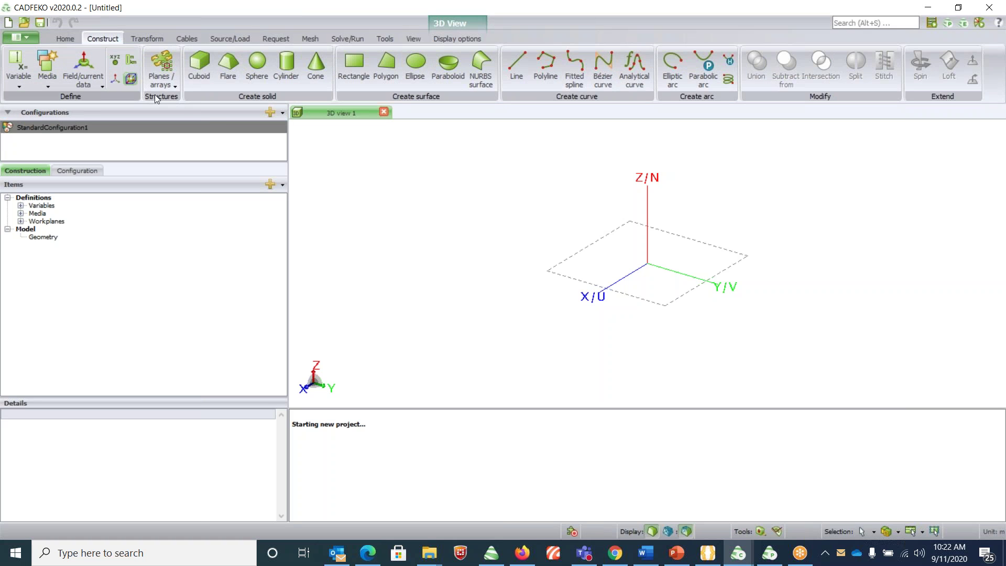
pyautogui.click(198, 70)
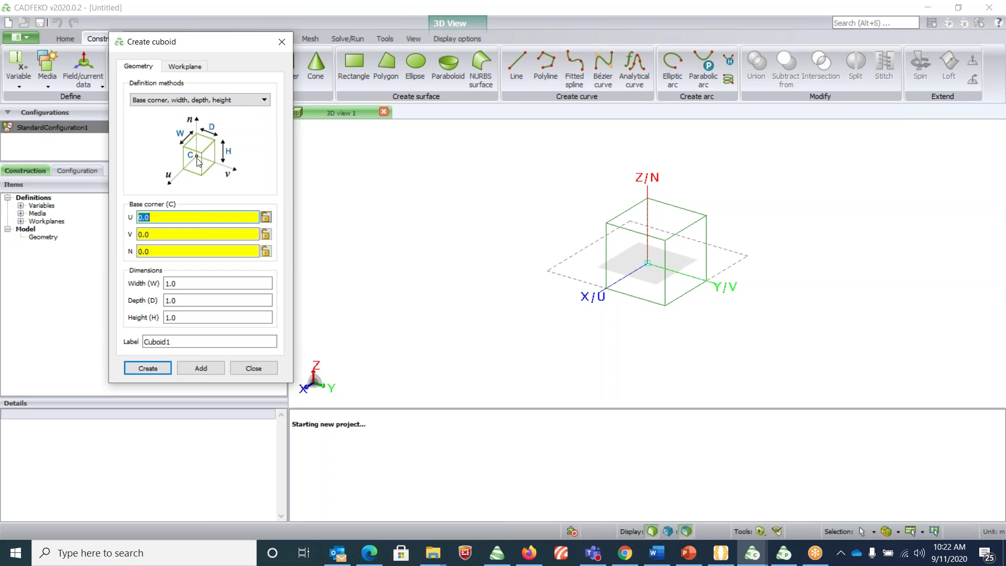
pyautogui.click(185, 100)
pyautogui.click(176, 119)
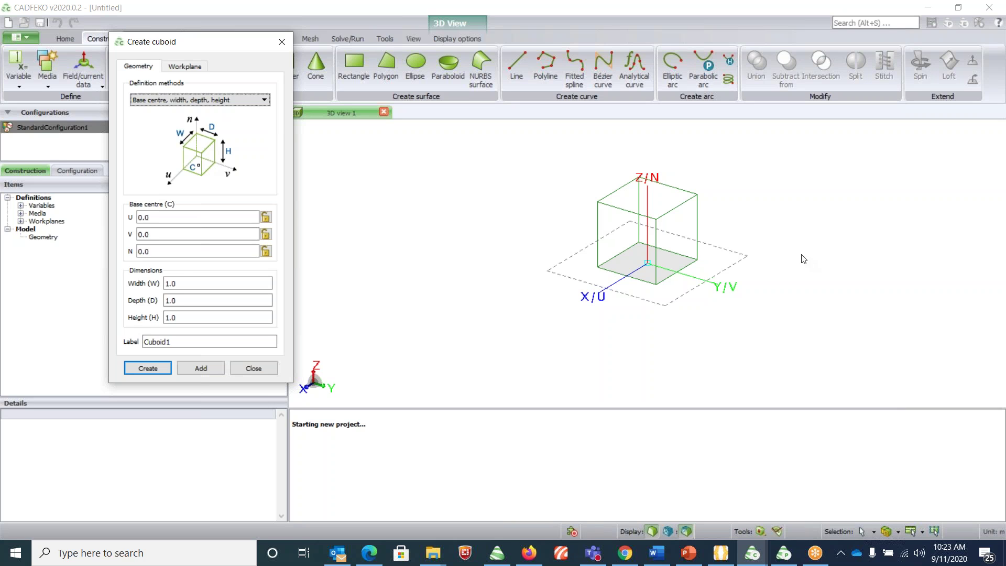
pyautogui.click(711, 270)
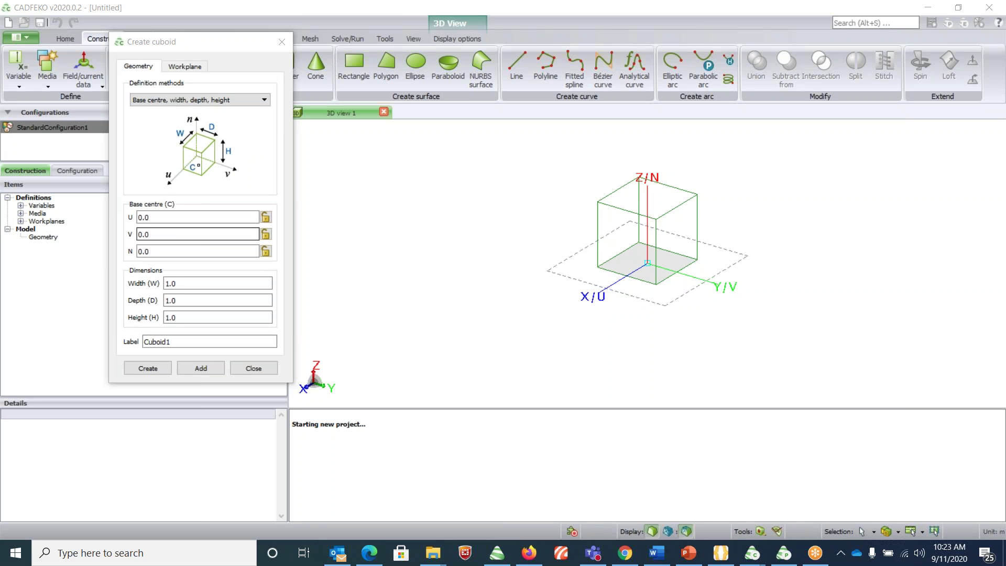
# - Create the cuboid with width 25, depth 50 and height 1.52, labelled Substrate
pyautogui.click(208, 285)
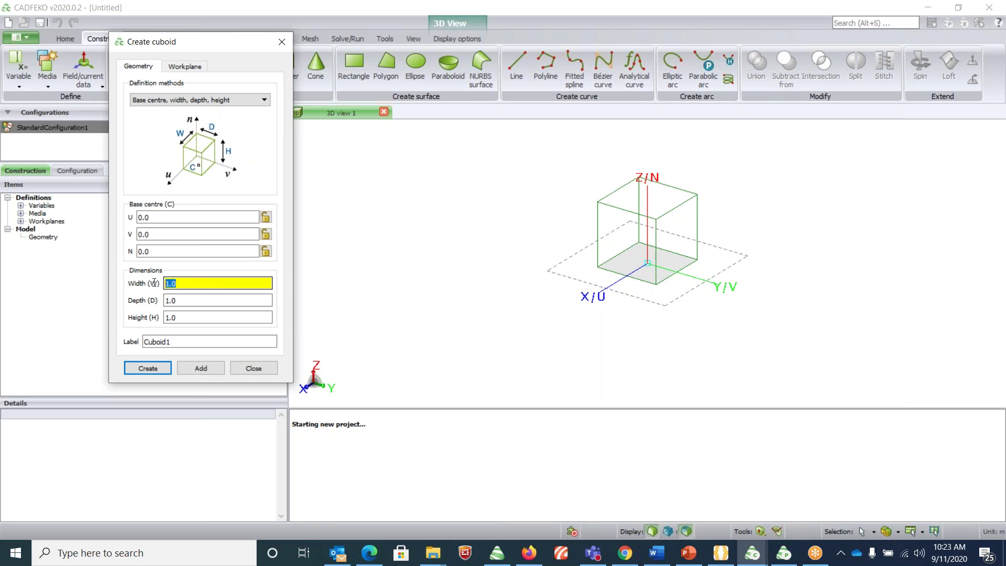
pyautogui.write('25')
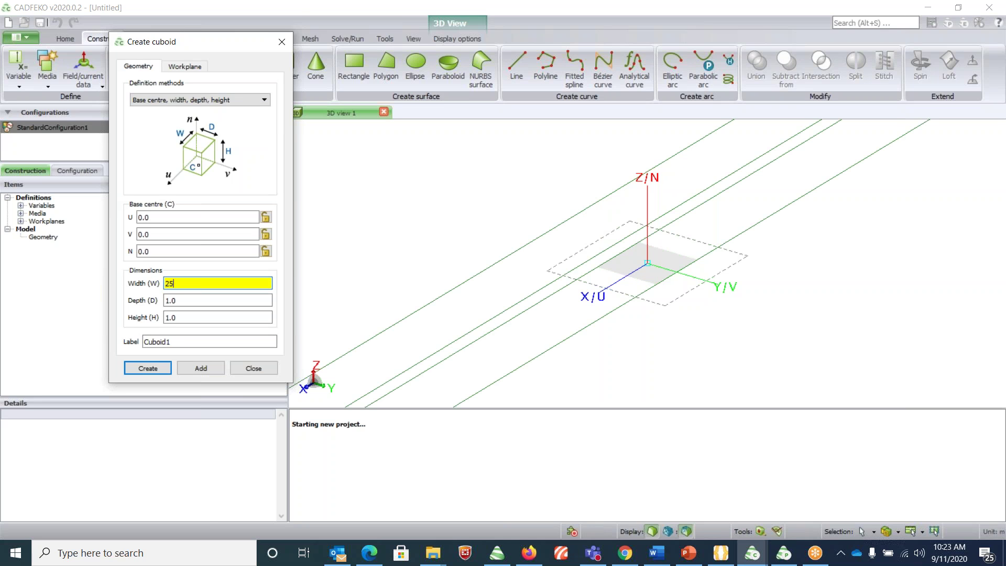
pyautogui.click(169, 297)
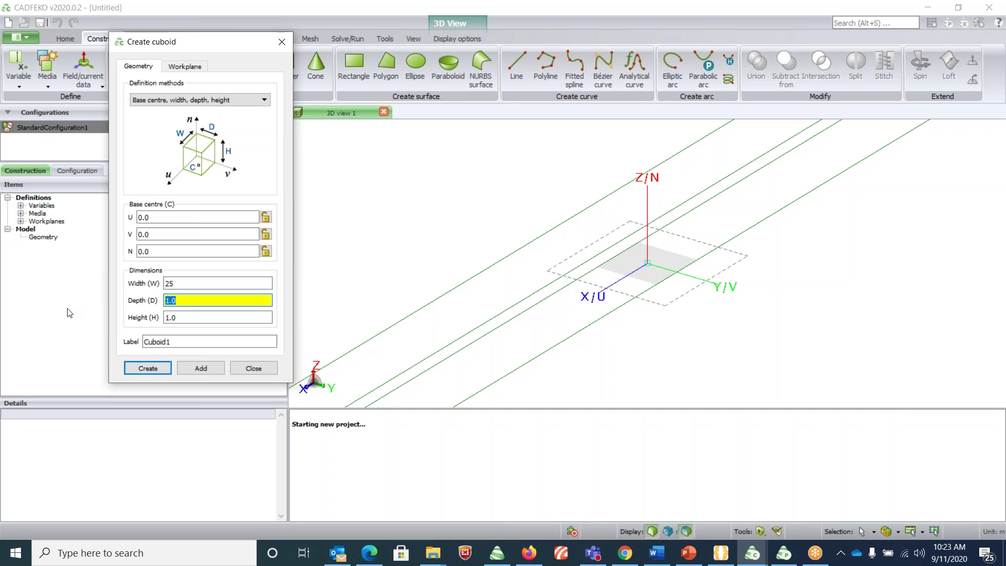
pyautogui.write('50')
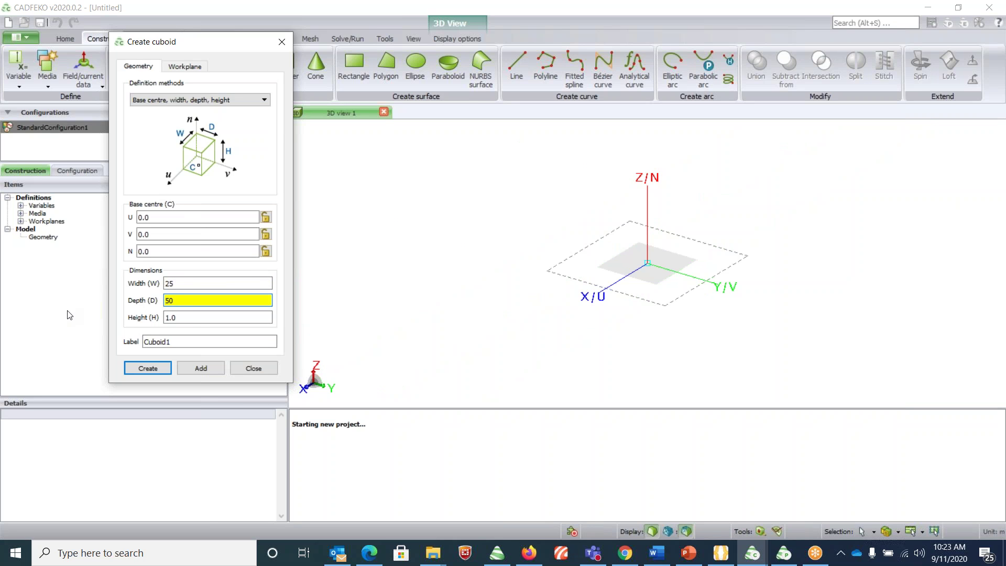
pyautogui.click(203, 317)
pyautogui.write('1')
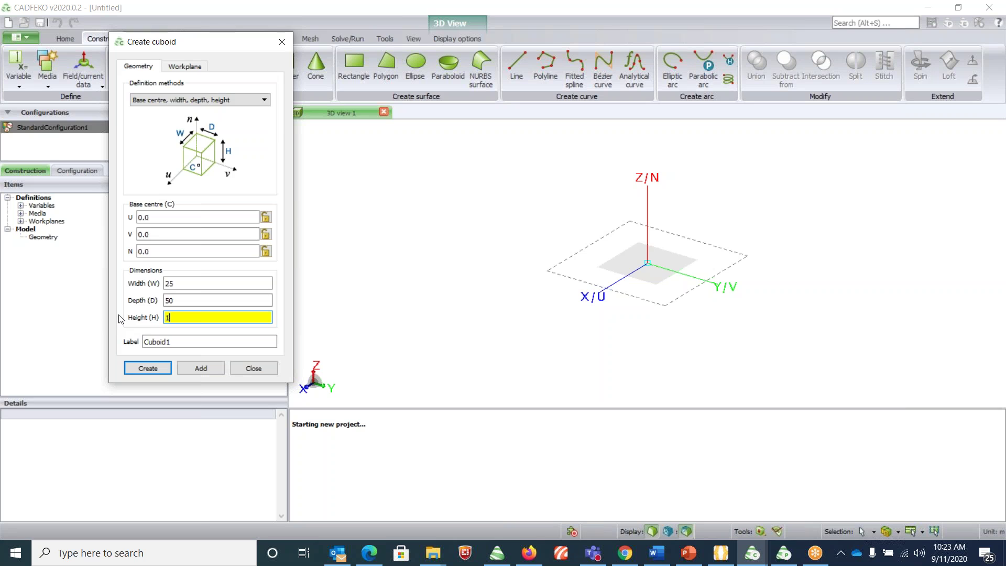
pyautogui.write('.52')
pyautogui.press('Tab')
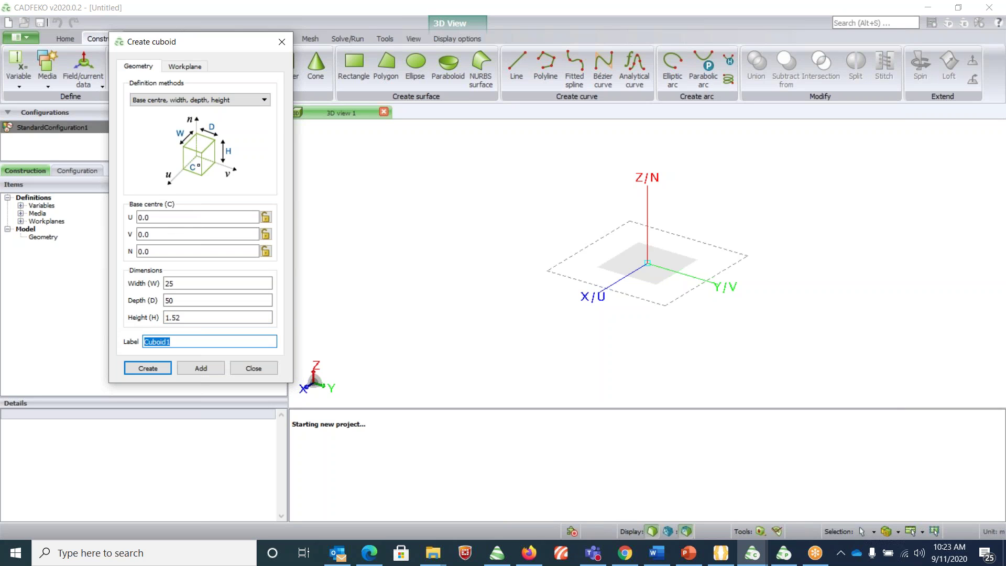
pyautogui.write('Substrate')
pyautogui.click(162, 367)
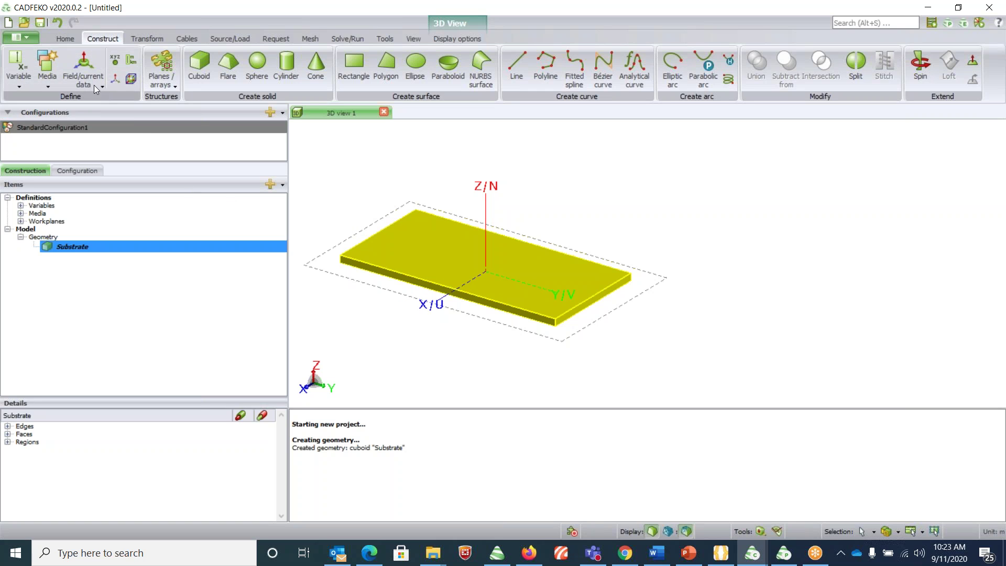
# - Set the model unit to millimetres
pyautogui.click(131, 61)
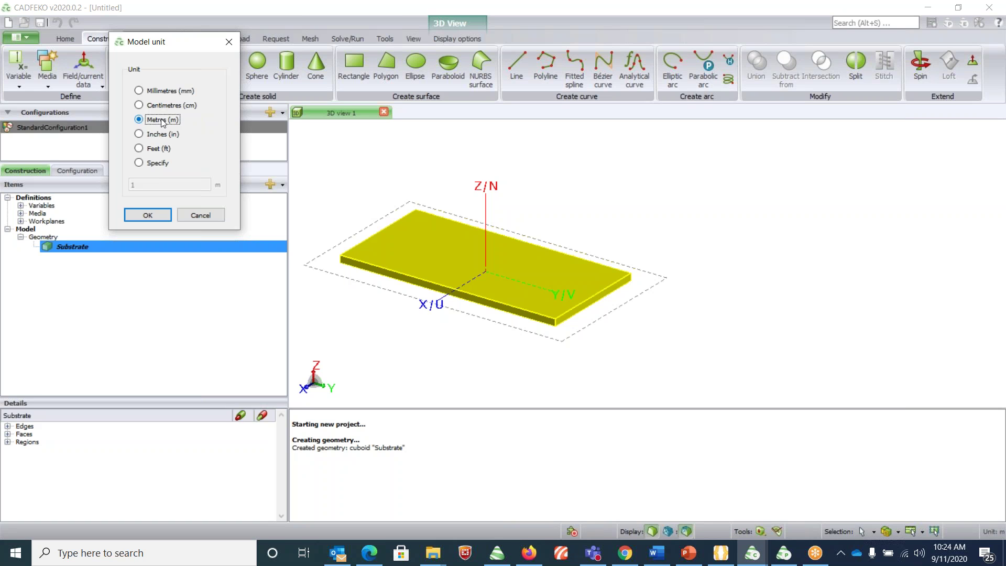
pyautogui.click(154, 92)
pyautogui.click(156, 212)
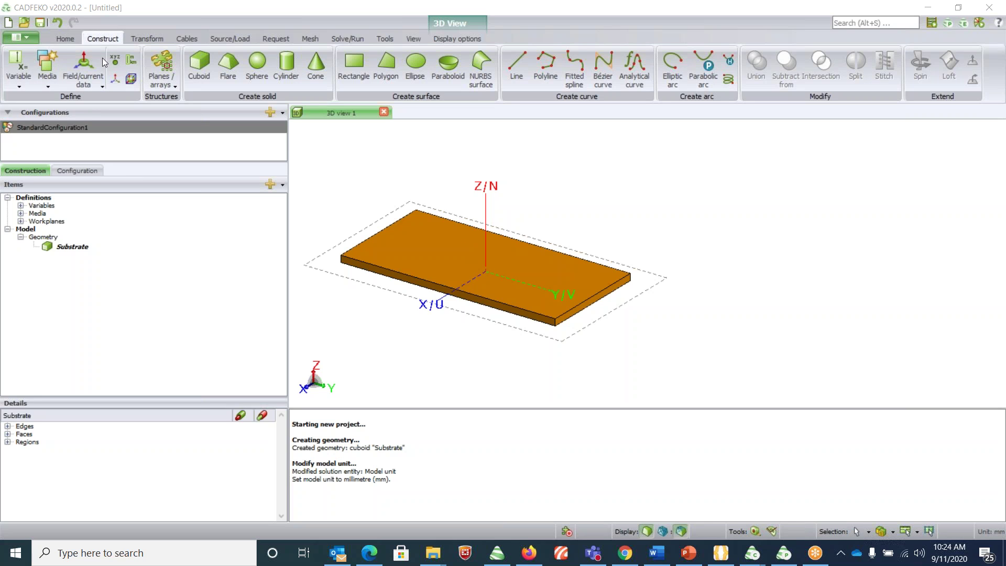
# - Create a dielectric medium labelled Sub_Example with relative permittivity 4.2 and dielectric loss tangent 0.02
pyautogui.click(41, 71)
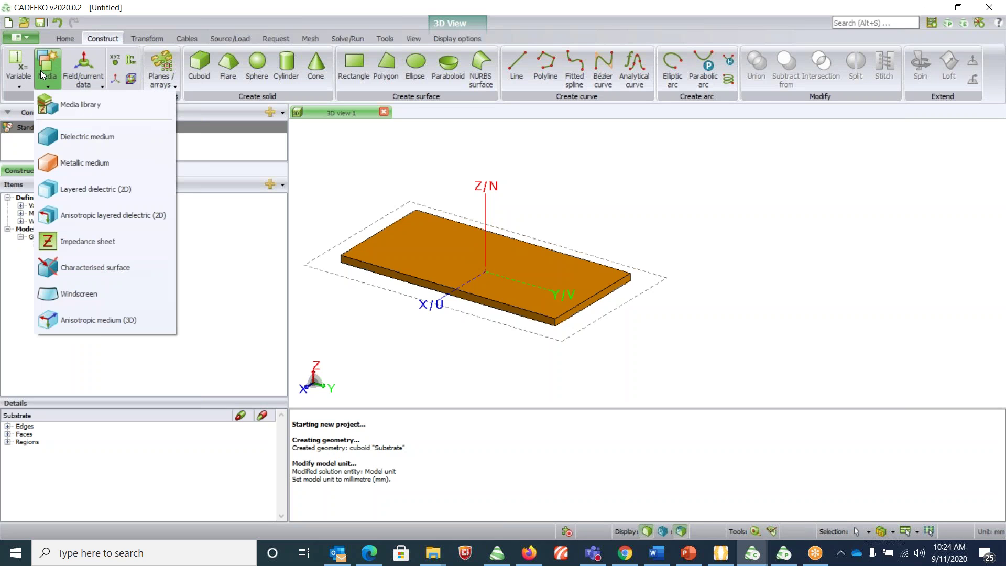
pyautogui.click(70, 135)
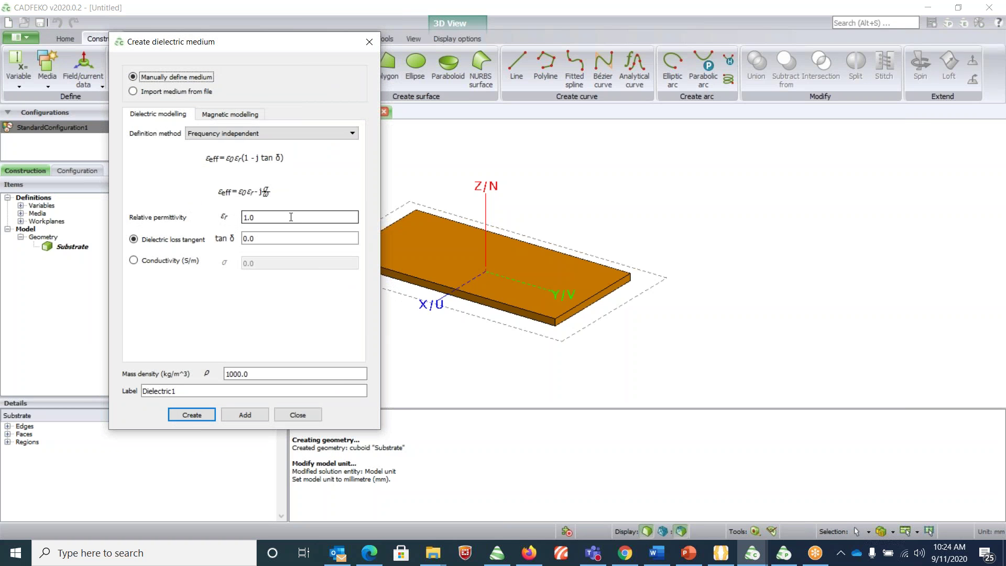
pyautogui.moveTo(291, 217); pyautogui.dragTo(242, 218)
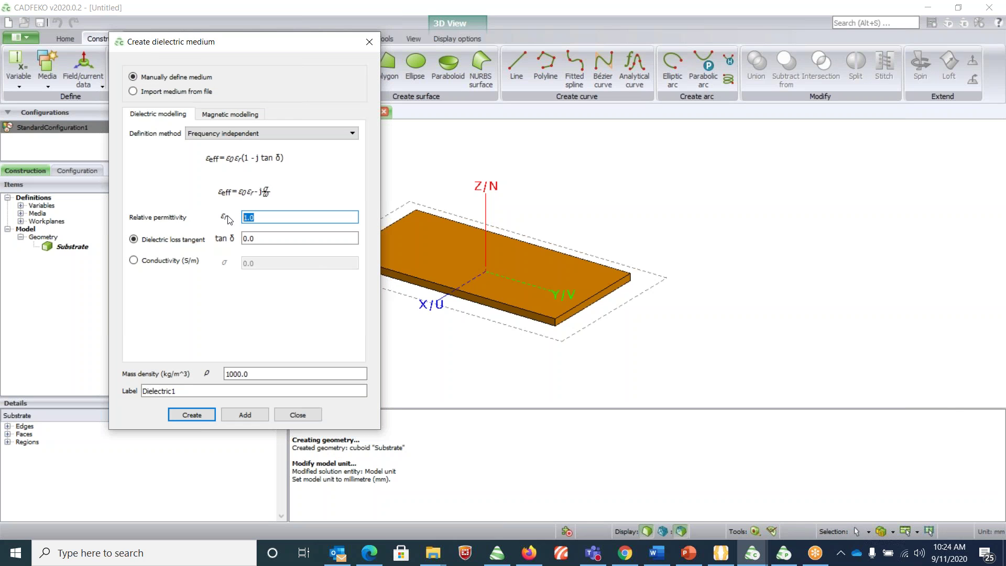
pyautogui.write('4.2')
pyautogui.click(284, 232)
pyautogui.write('2')
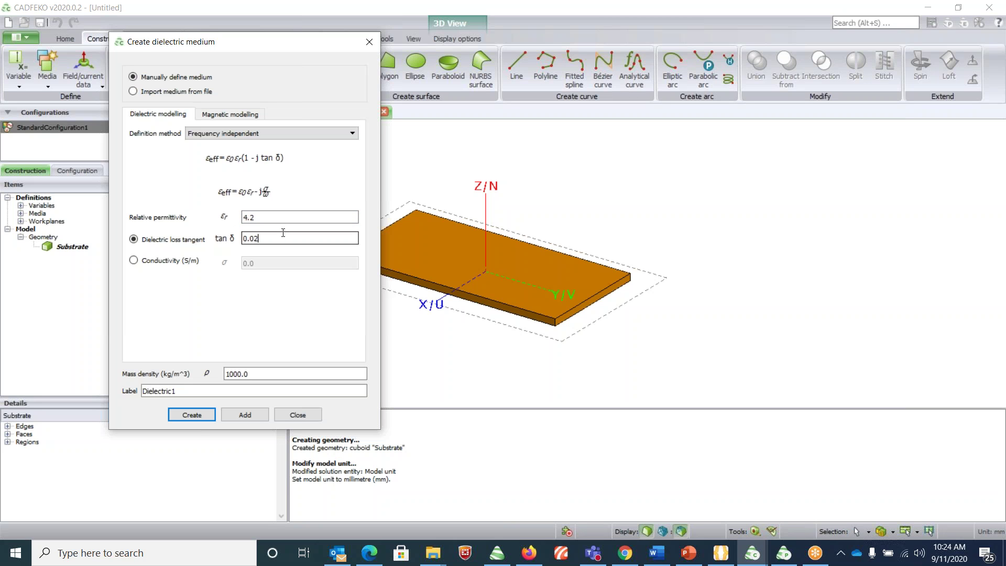
pyautogui.doubleClick(152, 391)
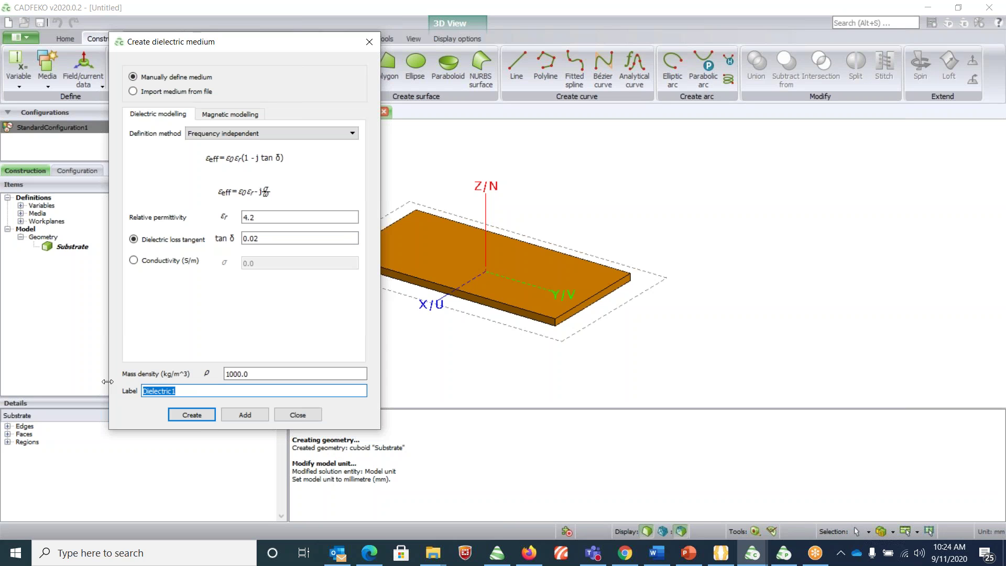
pyautogui.write('Sub_Example')
pyautogui.click(192, 415)
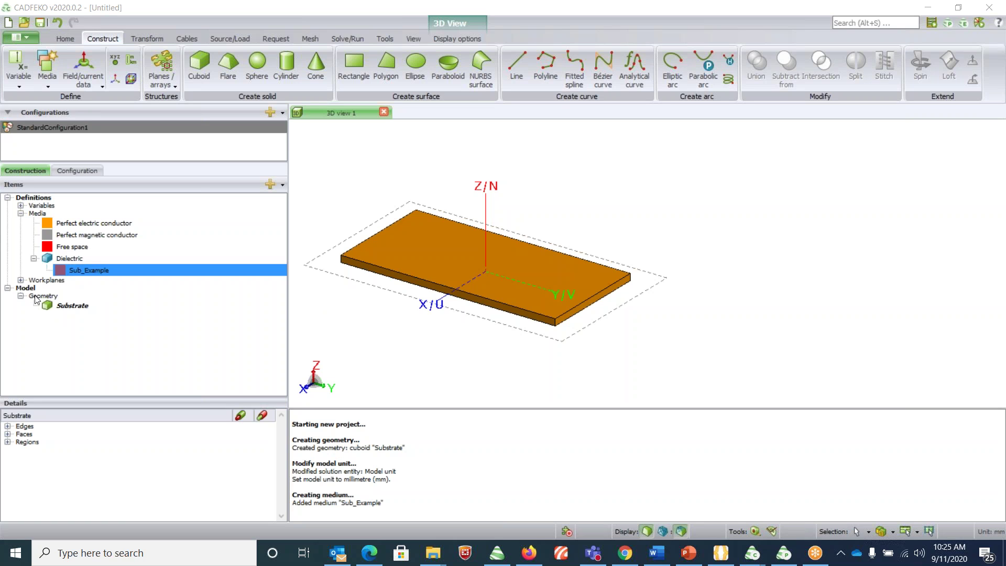
# - Assign the Sub_Example medium to the region of the Substrate cuboid
pyautogui.click(69, 307)
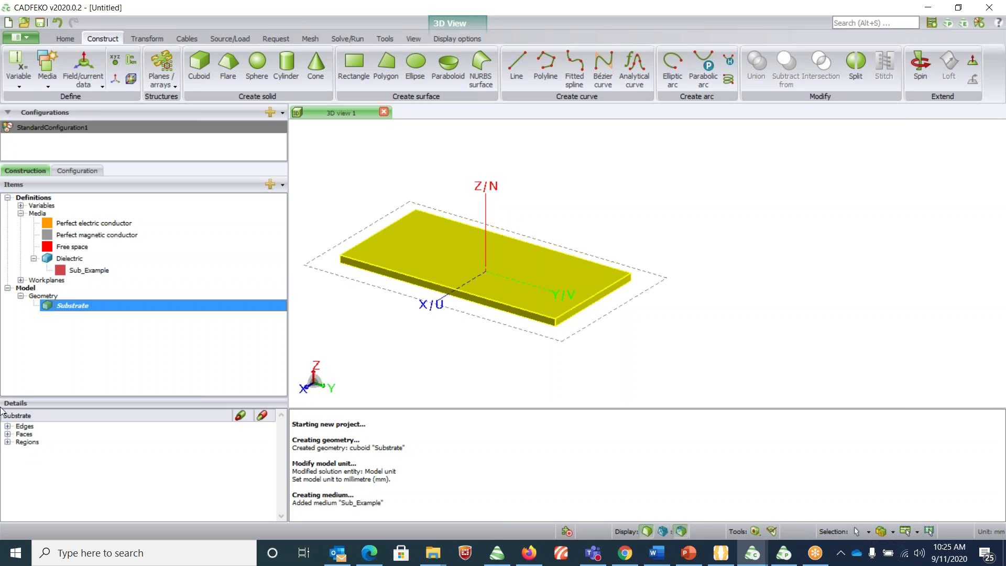
pyautogui.click(7, 442)
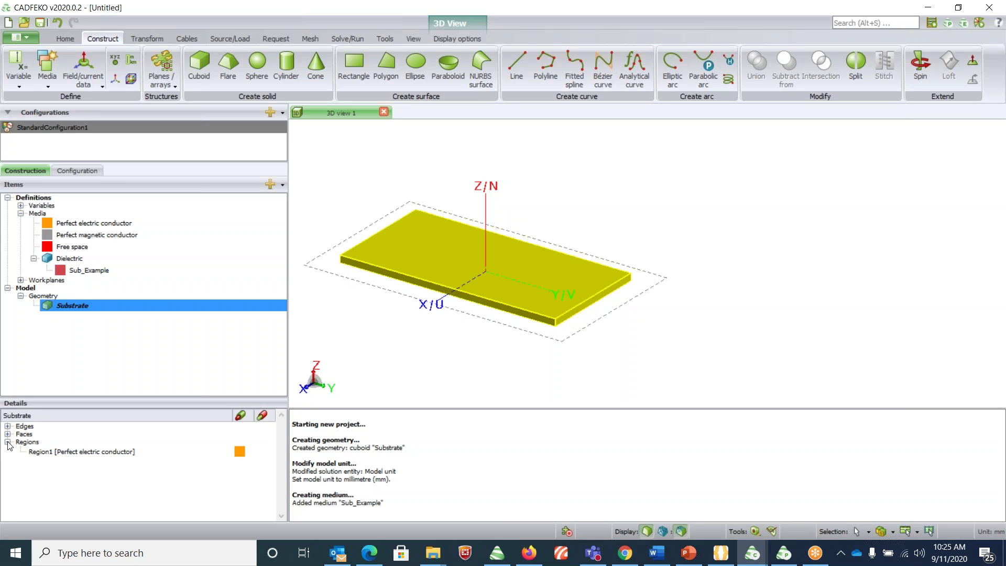
pyautogui.doubleClick(79, 454)
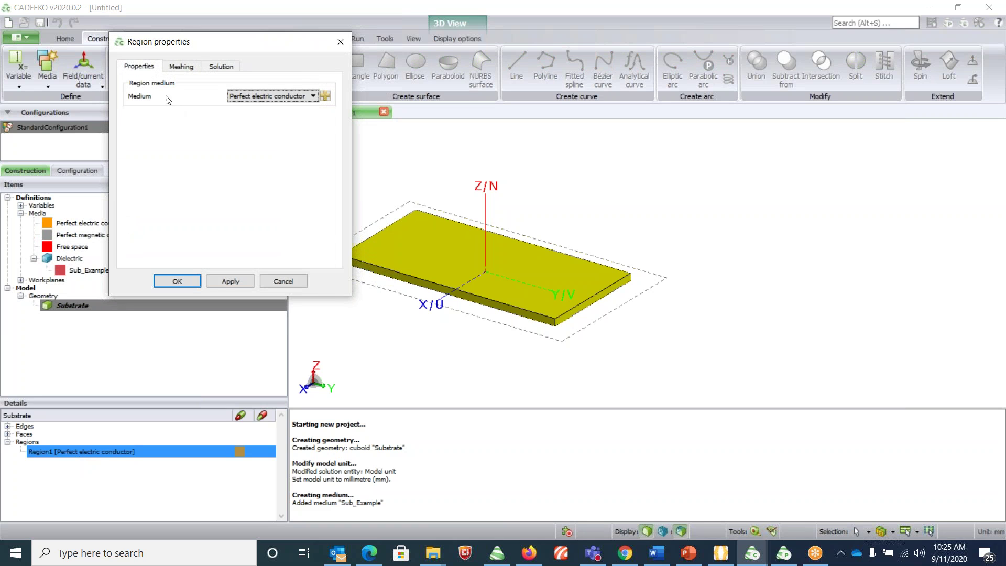
pyautogui.click(248, 98)
pyautogui.click(247, 122)
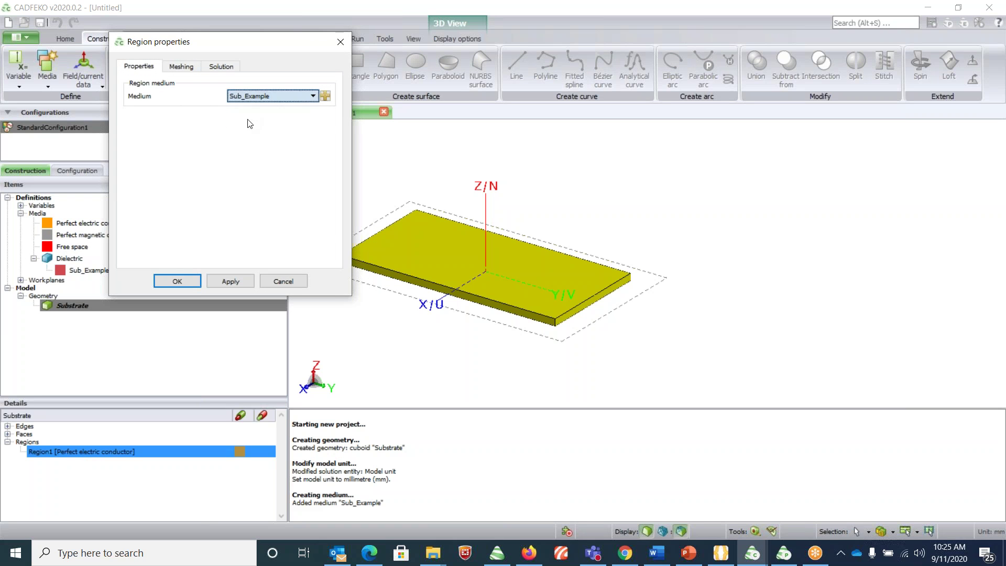
pyautogui.click(177, 280)
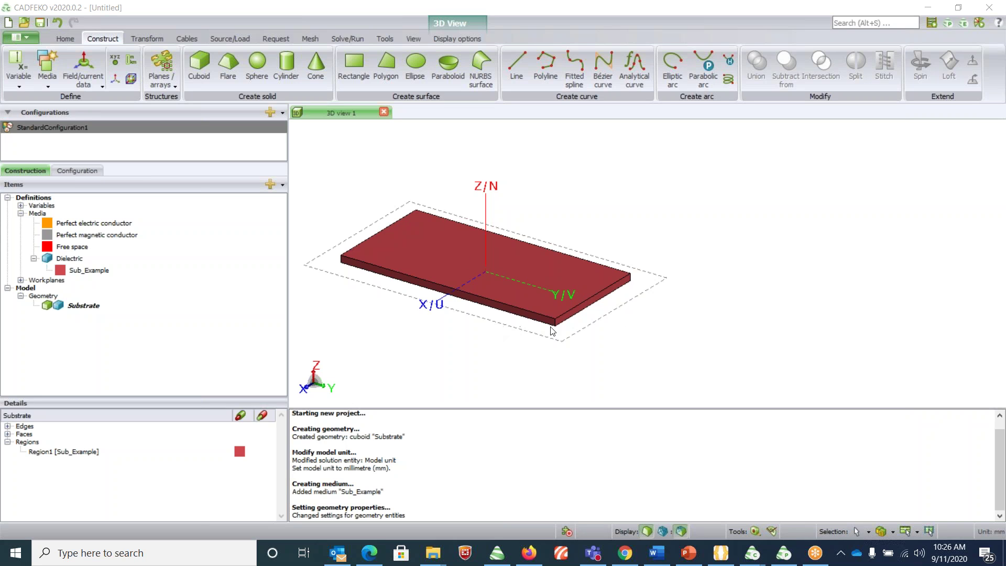
# - Set the medium of the substrate's large bottom face to Perfect electric conductor
pyautogui.click(510, 352)
pyautogui.moveTo(510, 352); pyautogui.dragTo(551, 167)
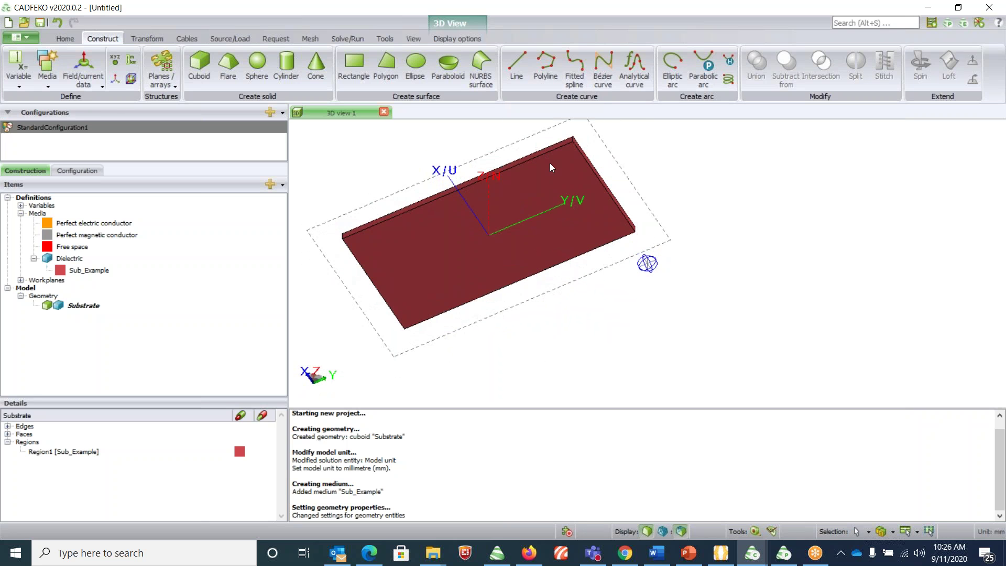
pyautogui.scroll(1, 507, 239)
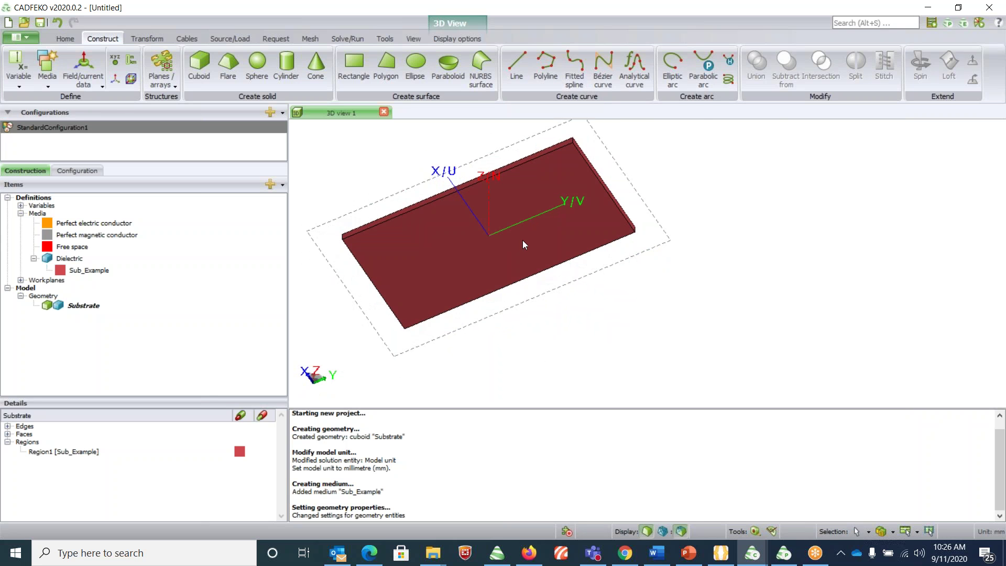
pyautogui.scroll(1, 526, 240)
pyautogui.scroll(2, 526, 240)
pyautogui.scroll(-3, 526, 240)
pyautogui.scroll(2, 526, 240)
pyautogui.scroll(-1, 526, 241)
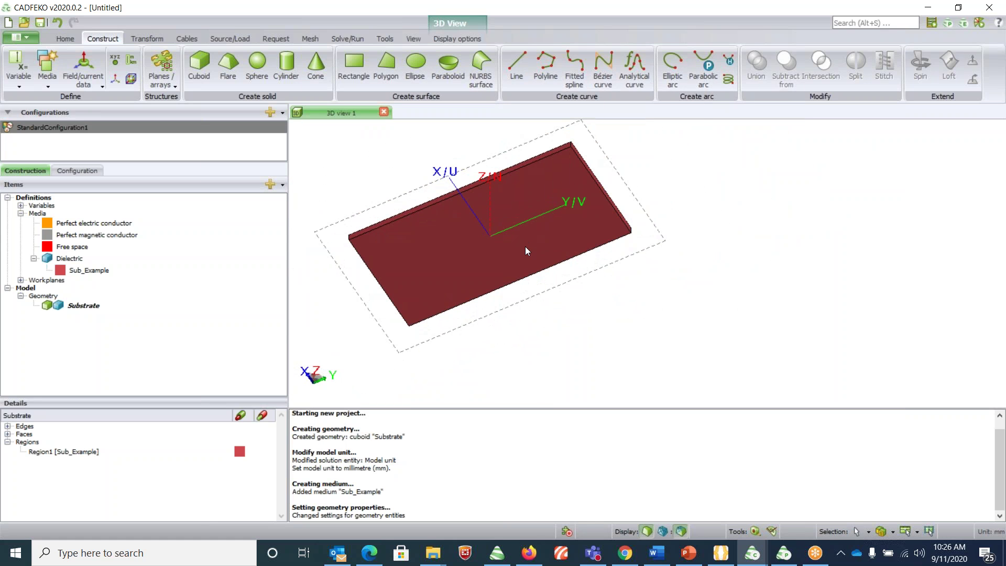
pyautogui.click(441, 272)
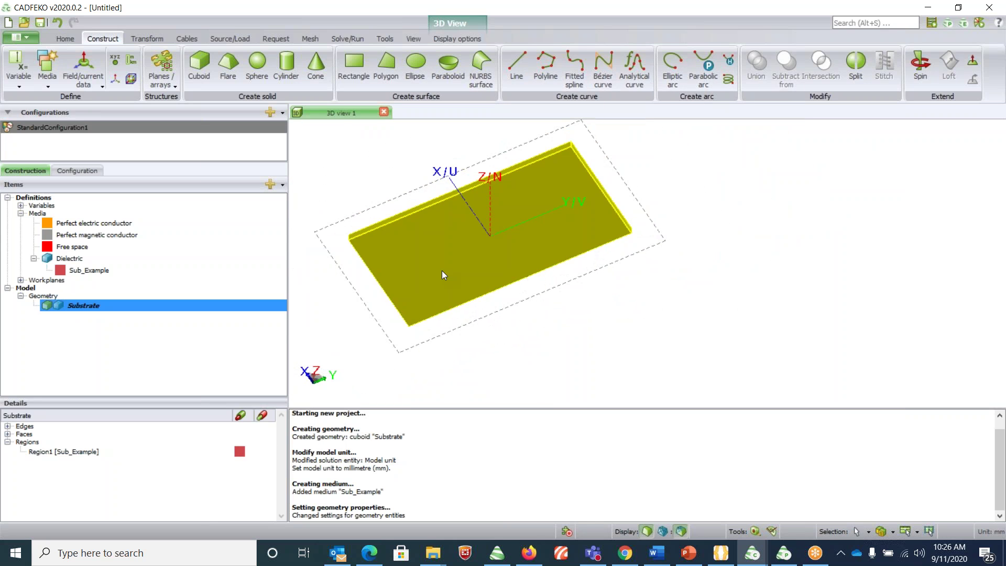
pyautogui.click(442, 271)
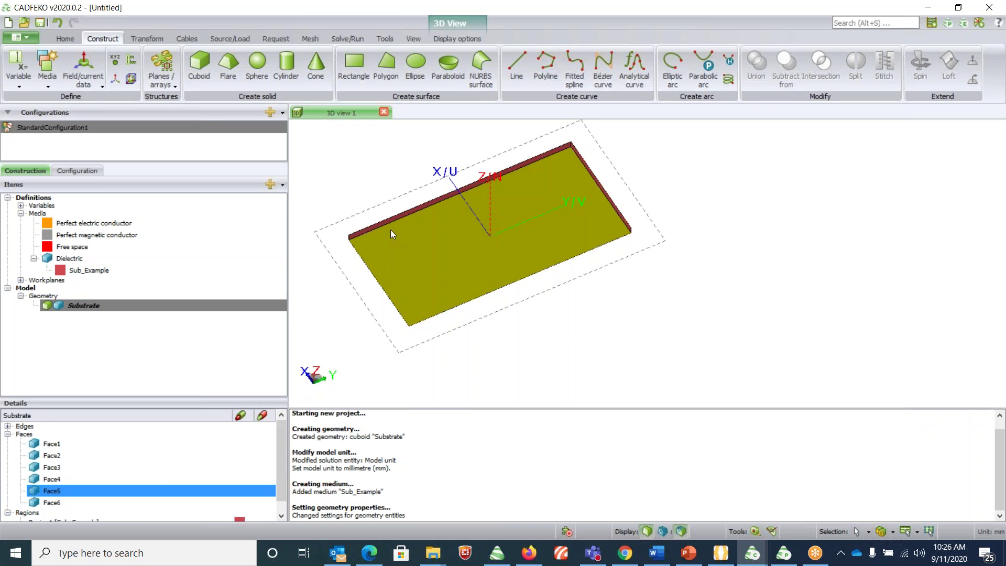
pyautogui.moveTo(56, 489)
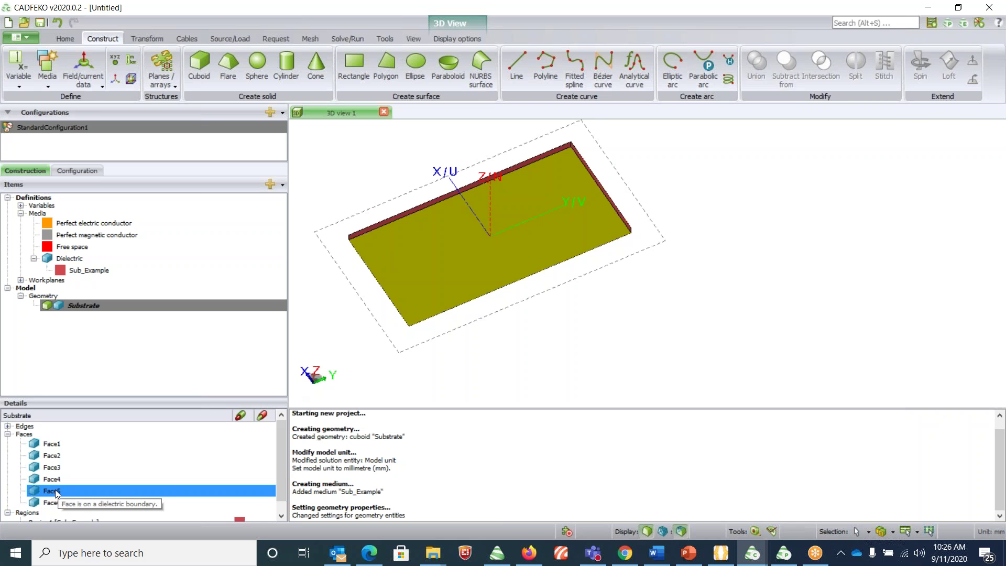
pyautogui.doubleClick(55, 490)
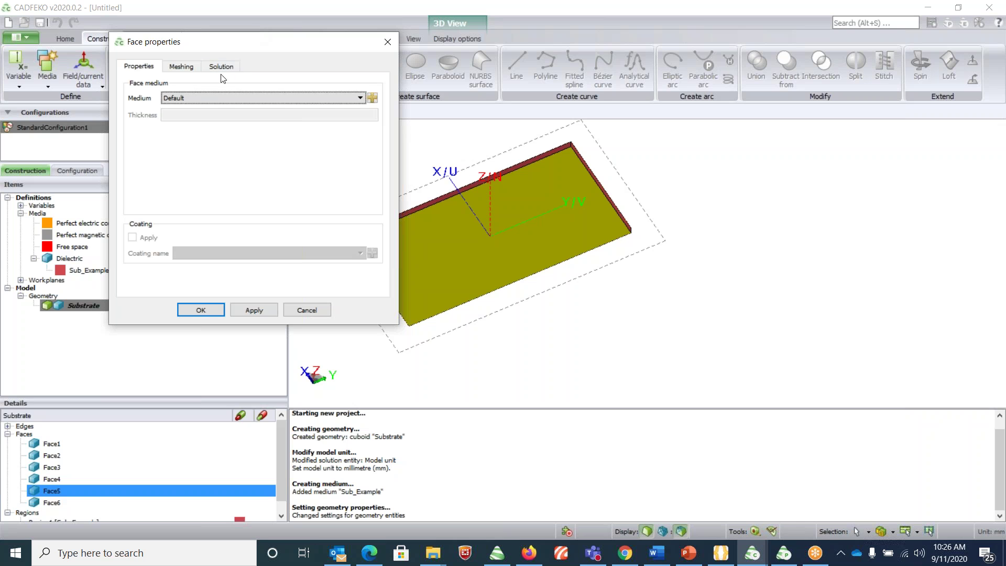
pyautogui.click(203, 98)
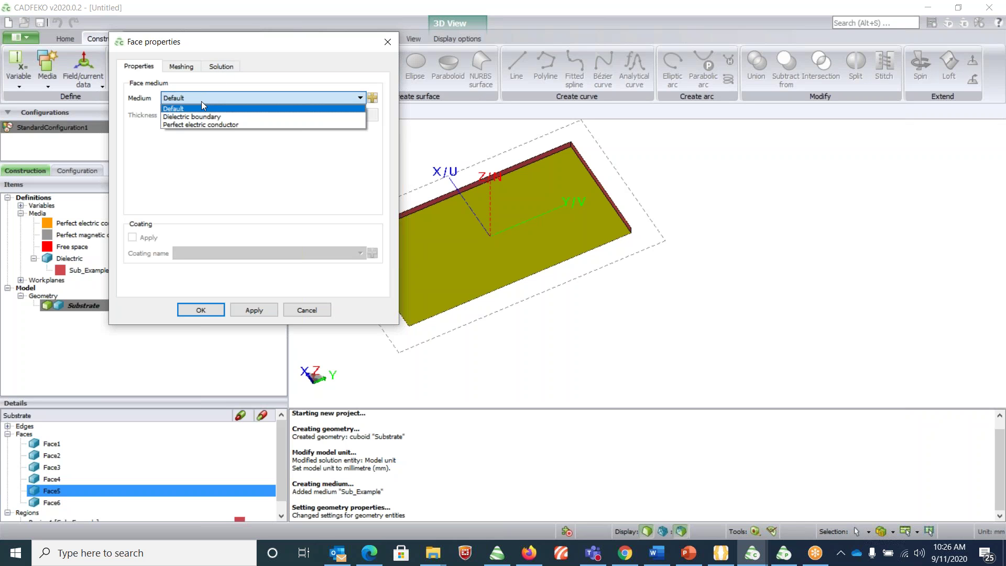
pyautogui.click(203, 124)
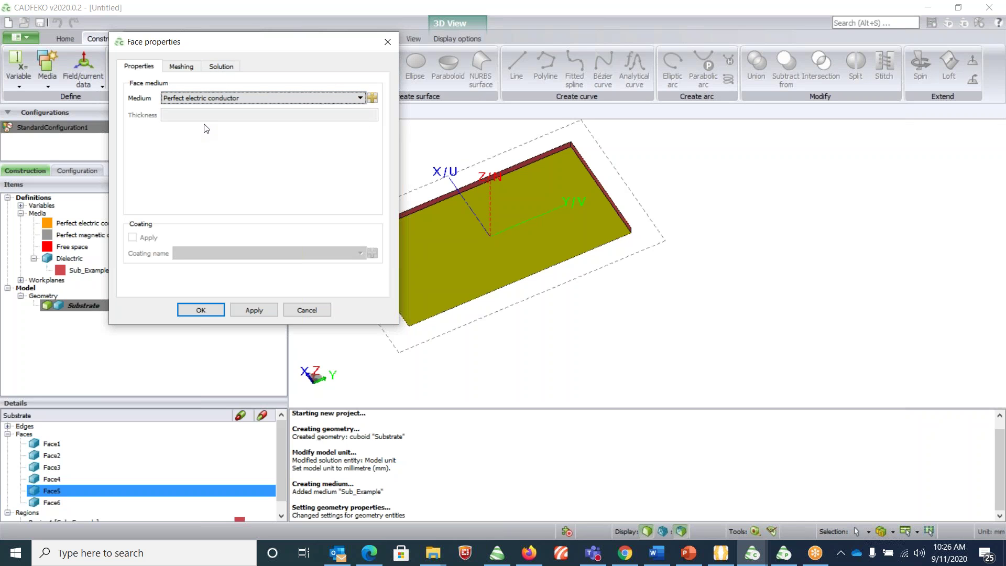
pyautogui.click(203, 309)
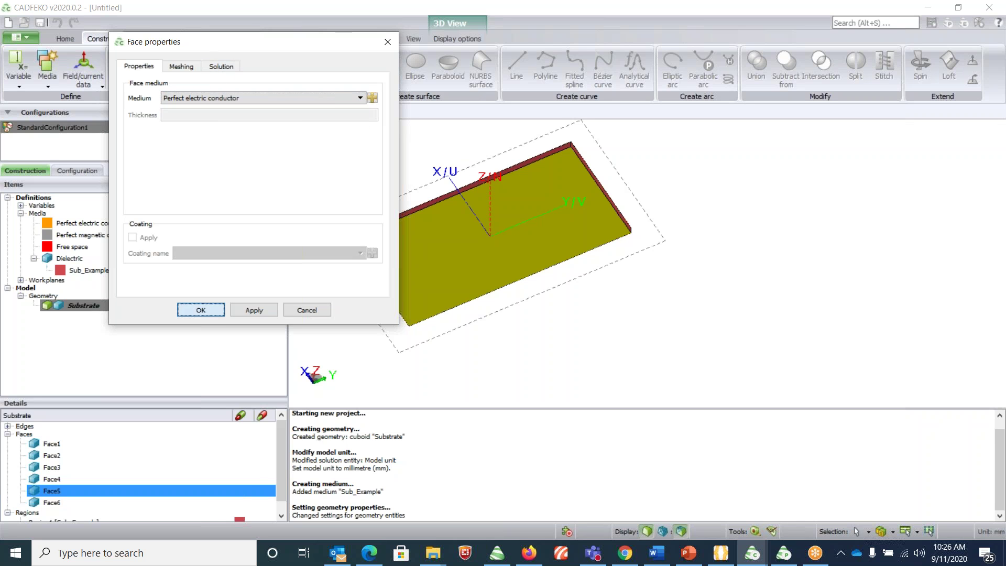
pyautogui.click(587, 323)
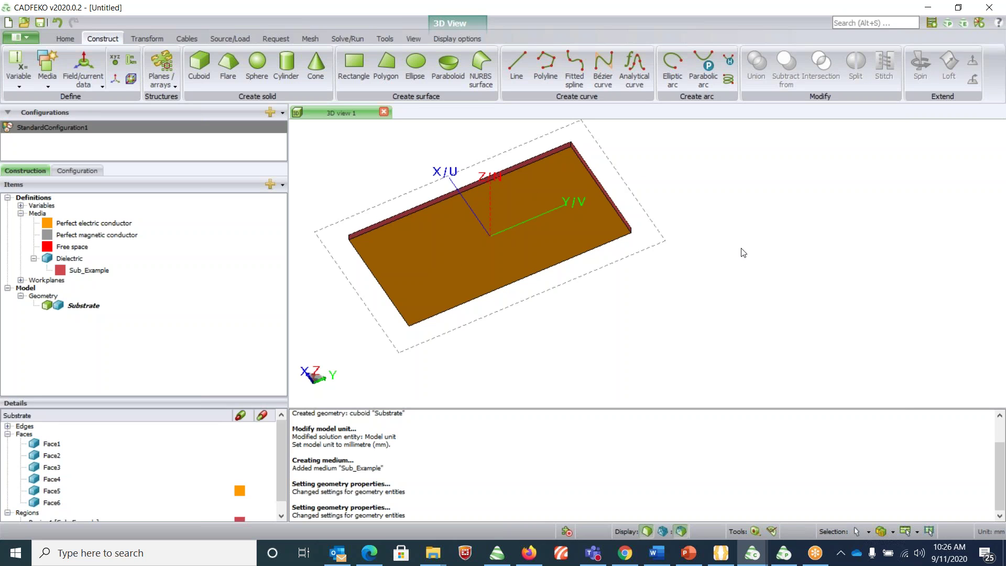
# - Start a rectangle on the substrate's top face with its base corner at U -1.565, V 25, N 1.52 mm
pyautogui.hotkey('ctrl', 'shift', 'i')
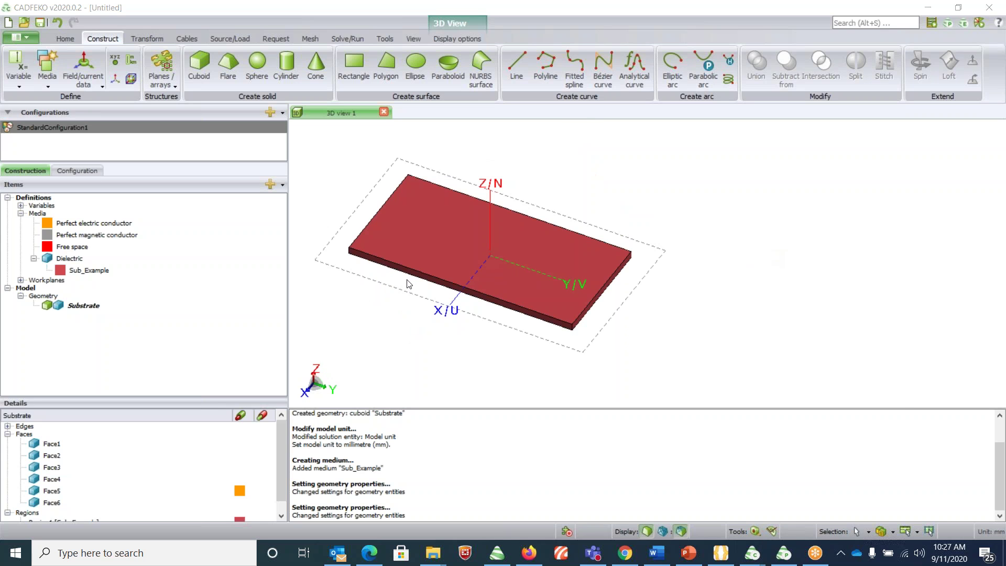
pyautogui.moveTo(409, 284)
pyautogui.mouseDown()
pyautogui.moveTo(446, 249)
pyautogui.moveTo(455, 210)
pyautogui.moveTo(470, 242)
pyautogui.moveTo(443, 330)
pyautogui.moveTo(446, 299)
pyautogui.mouseUp()
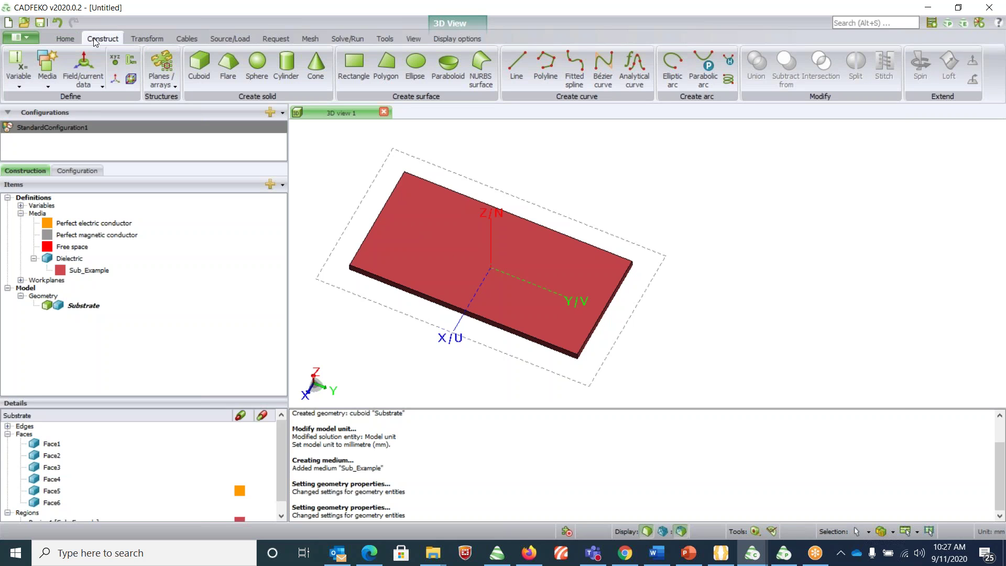
pyautogui.click(362, 67)
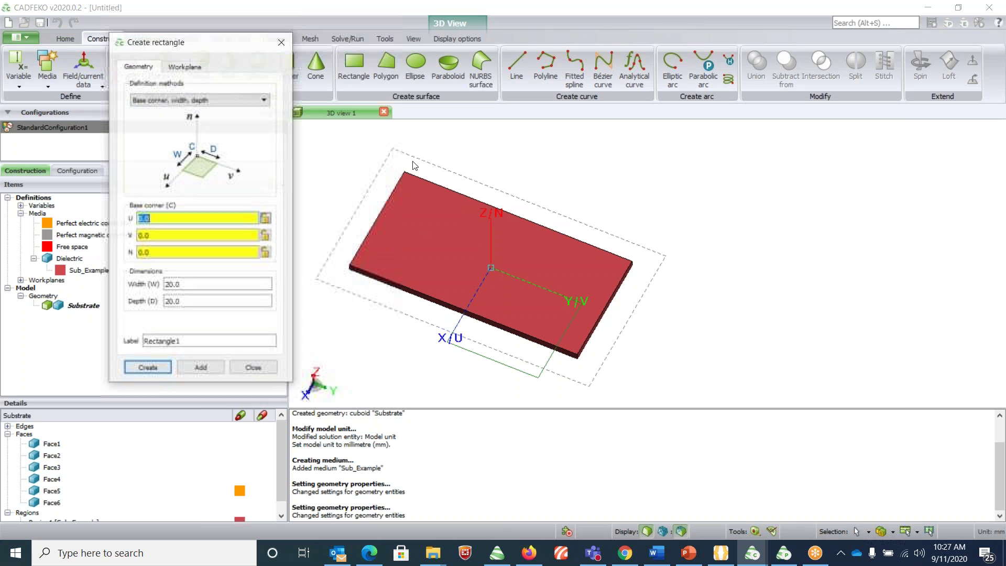
pyautogui.doubleClick(171, 219)
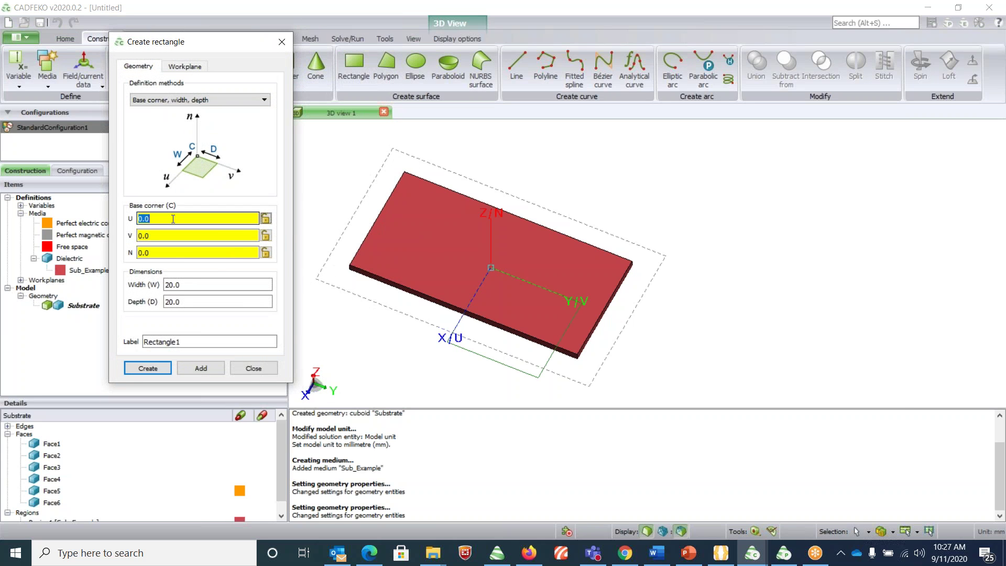
pyautogui.write('-1')
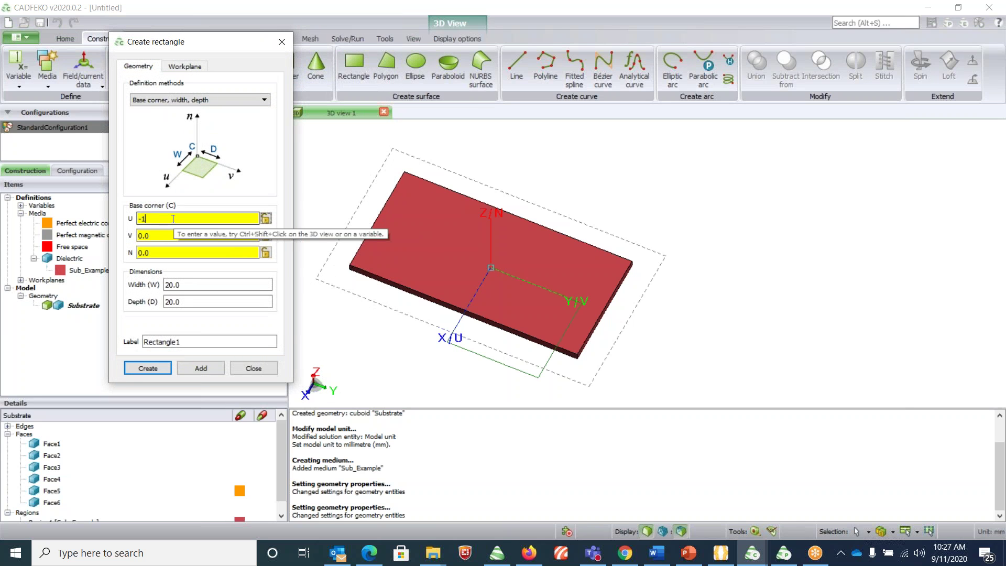
pyautogui.write('.565')
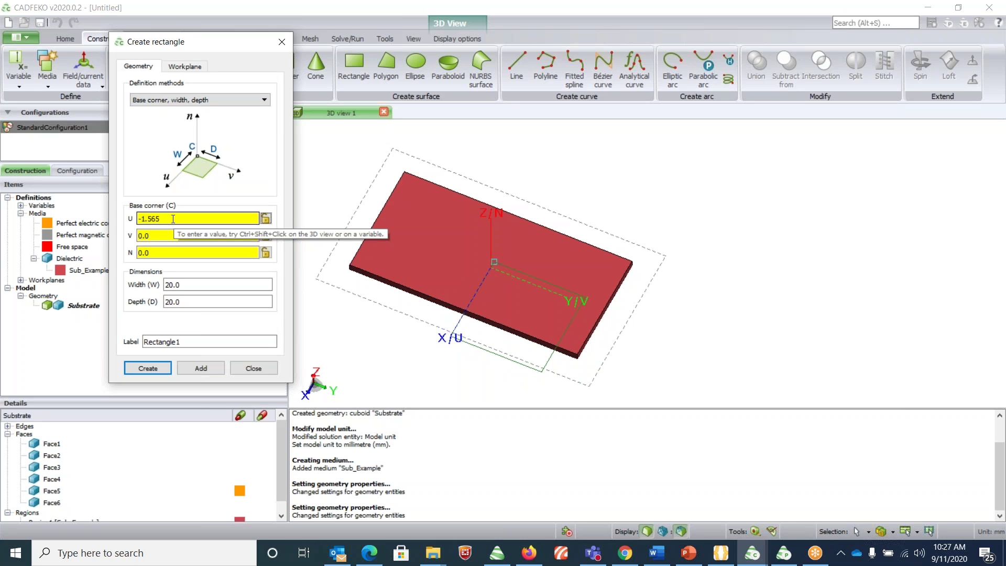
pyautogui.press('Tab')
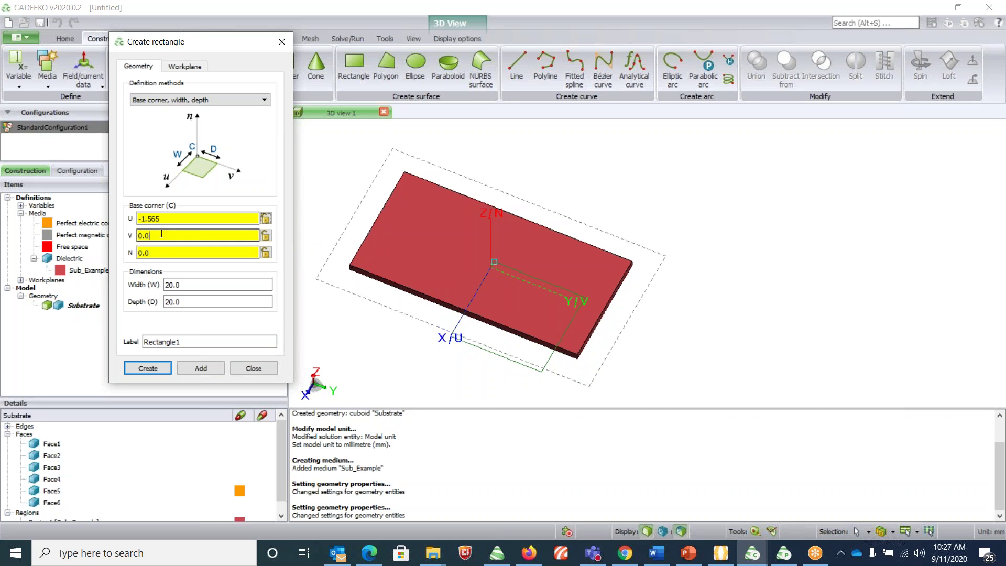
pyautogui.write('25')
pyautogui.press('Tab')
pyautogui.write('1.52')
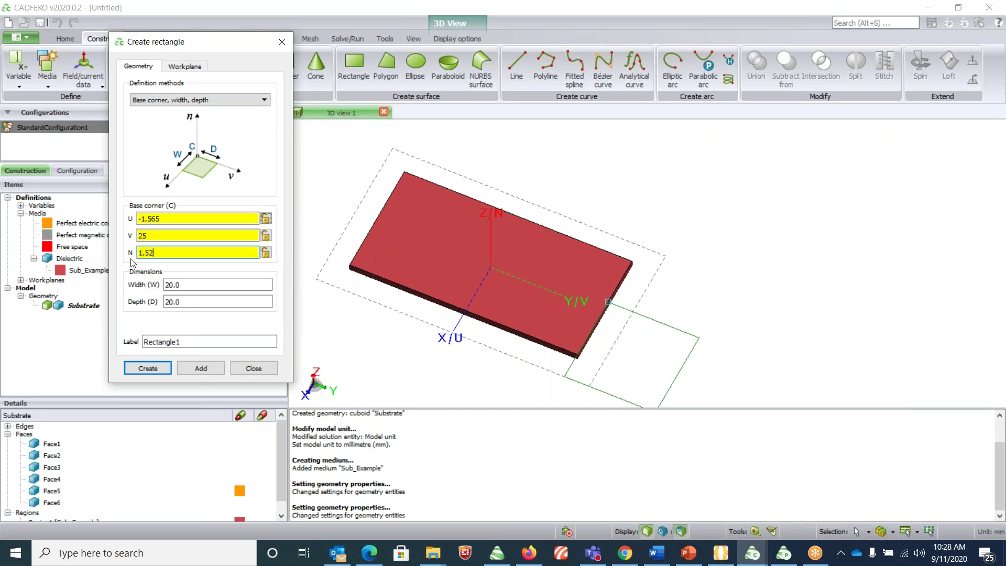
# - Give the rectangle a width of 3.13 mm, a depth of -50 mm and the label "Microstrip line", and try to create it
pyautogui.press('Tab')
pyautogui.write('3.13')
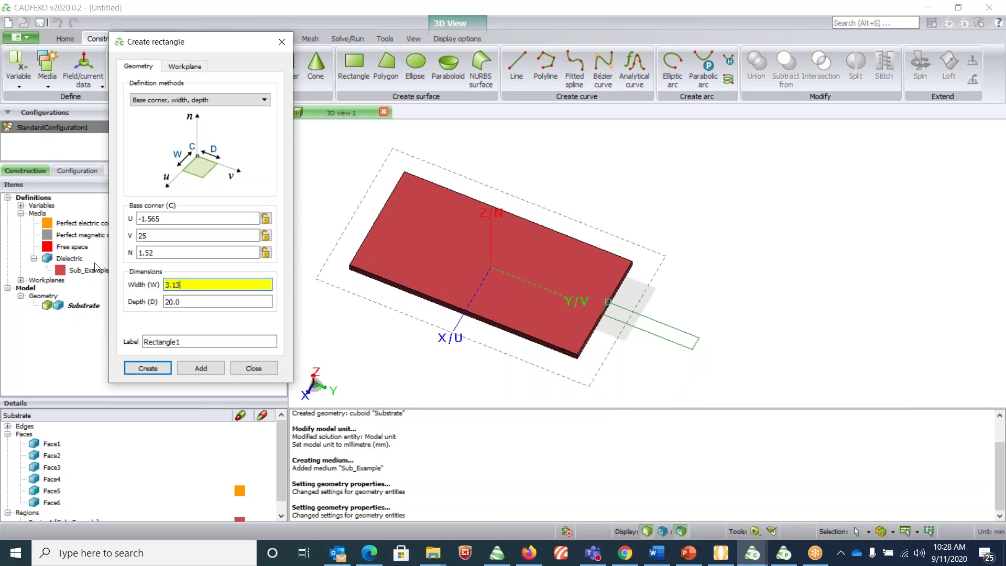
pyautogui.press('Tab')
pyautogui.write('-50')
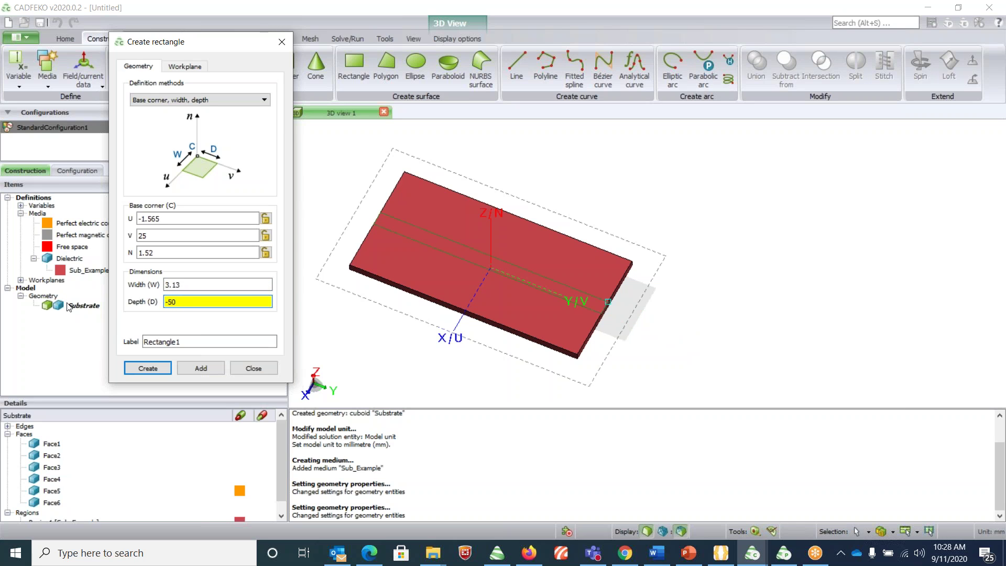
pyautogui.doubleClick(167, 342)
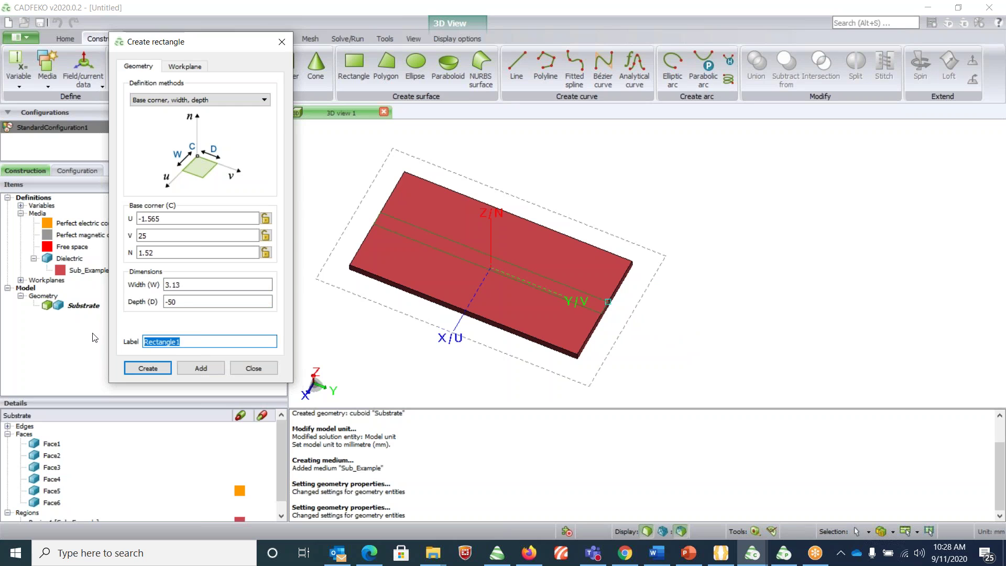
pyautogui.write('Microstrip line')
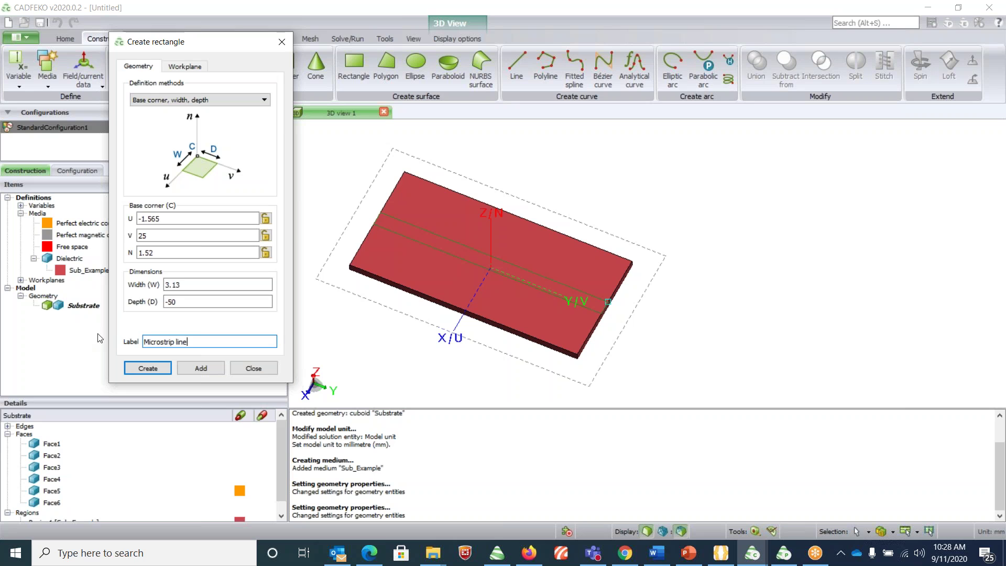
pyautogui.click(140, 373)
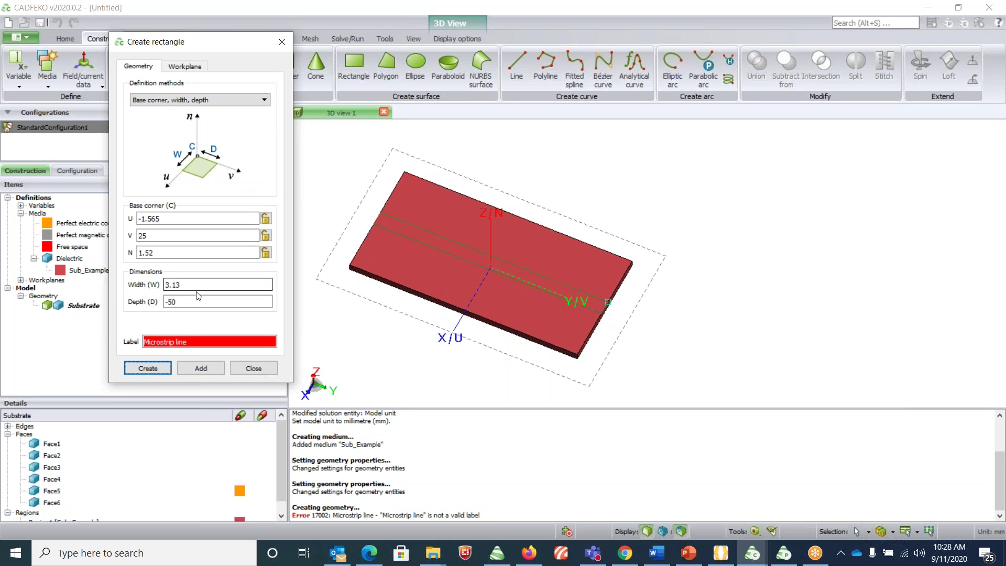
# - Change the rectangle's label to Microstrip_line and create it
pyautogui.click(177, 341)
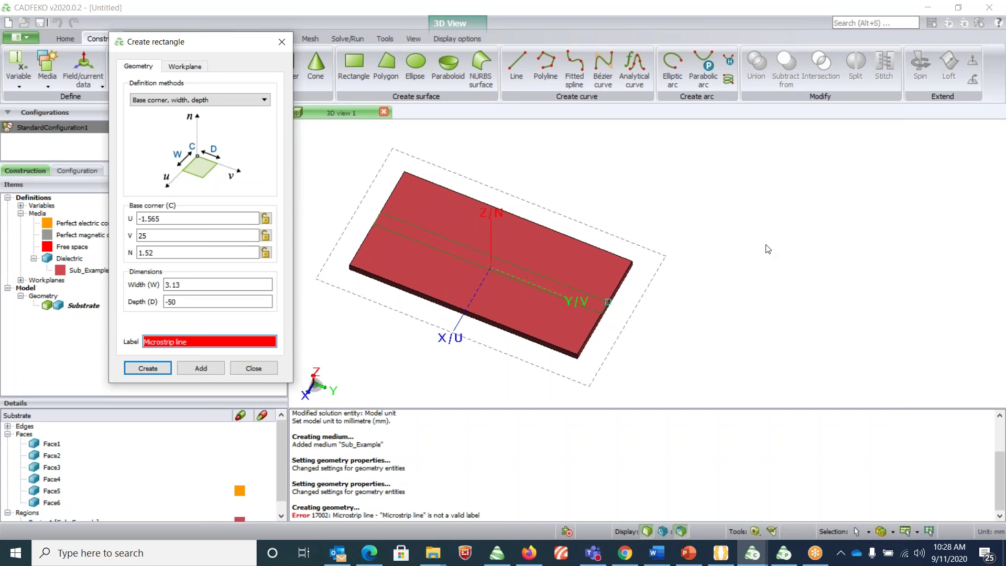
pyautogui.press('BackSpace')
pyautogui.write('-')
pyautogui.click(176, 343)
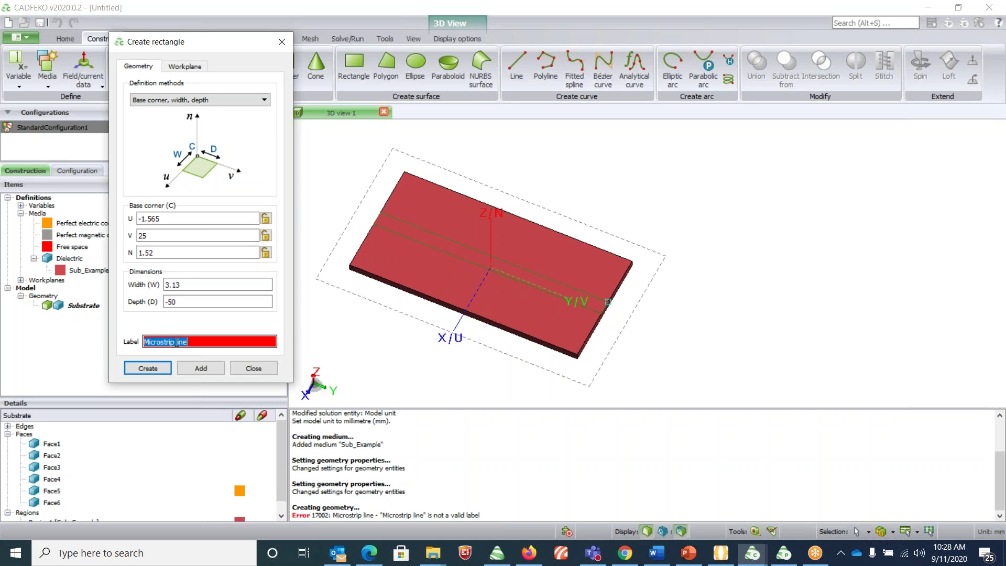
pyautogui.press('BackSpace')
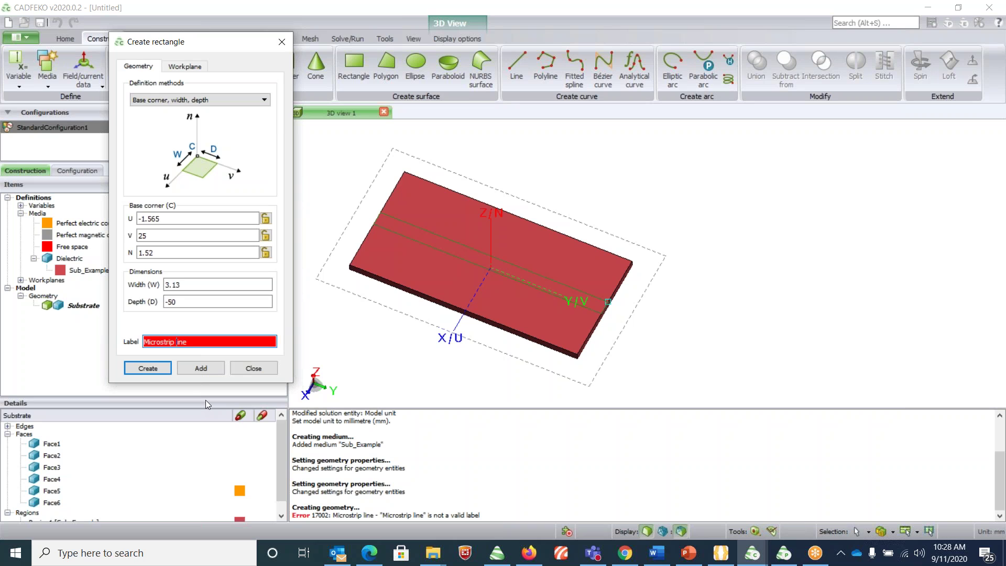
pyautogui.press('BackSpace')
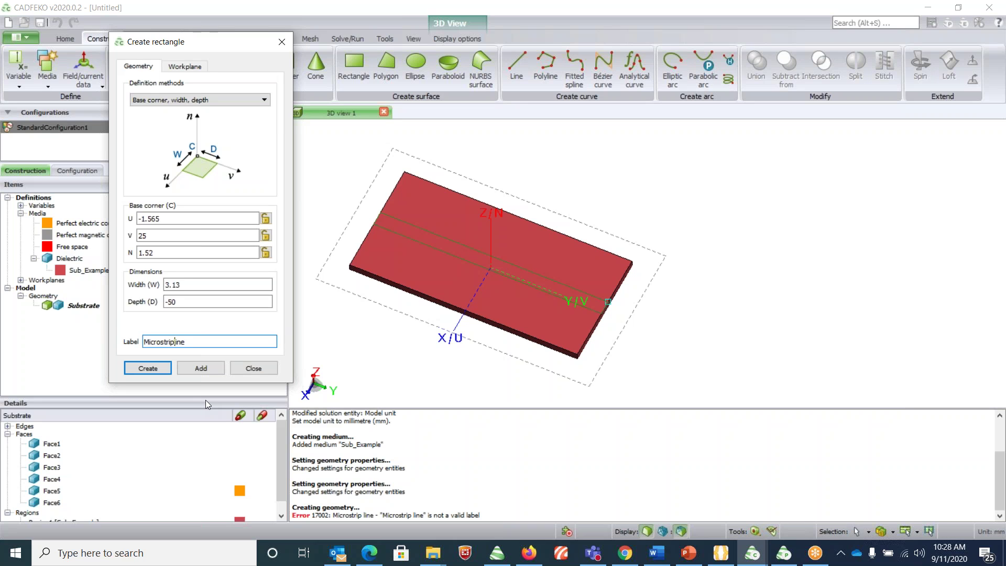
pyautogui.write('_')
pyautogui.click(152, 369)
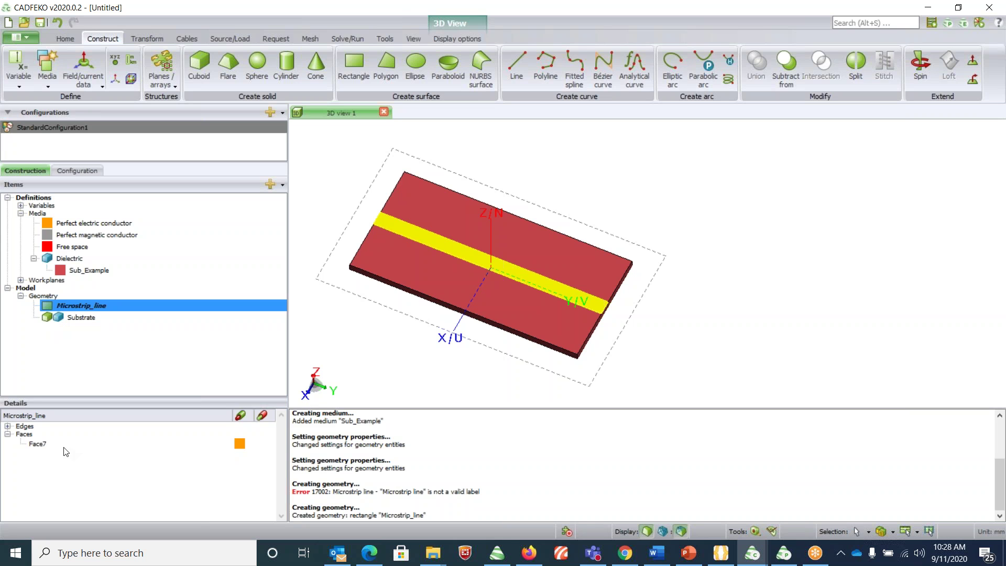
# - Set the face medium of the Microstrip_line rectangle to Perfect electric conductor
pyautogui.doubleClick(42, 445)
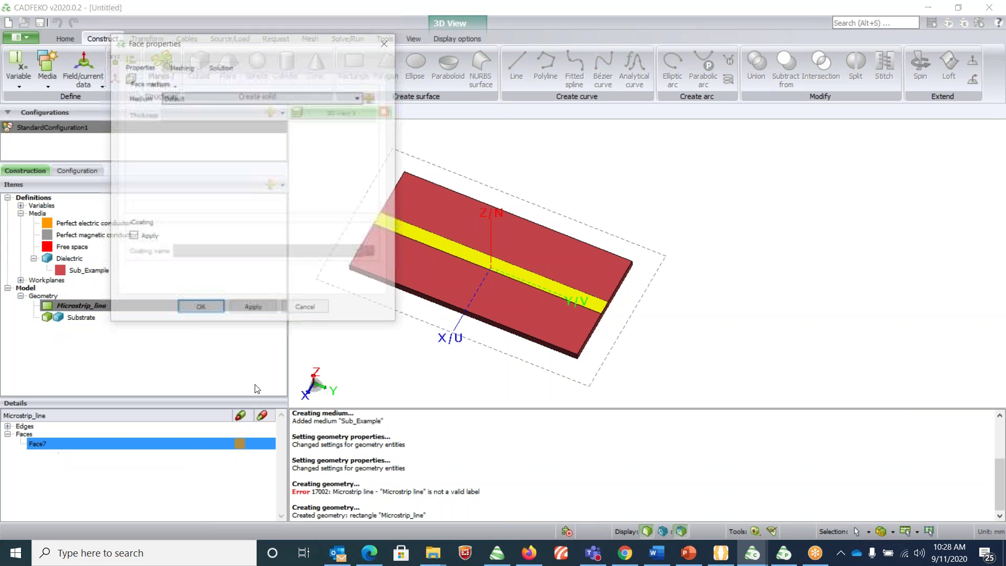
pyautogui.click(189, 99)
pyautogui.click(189, 115)
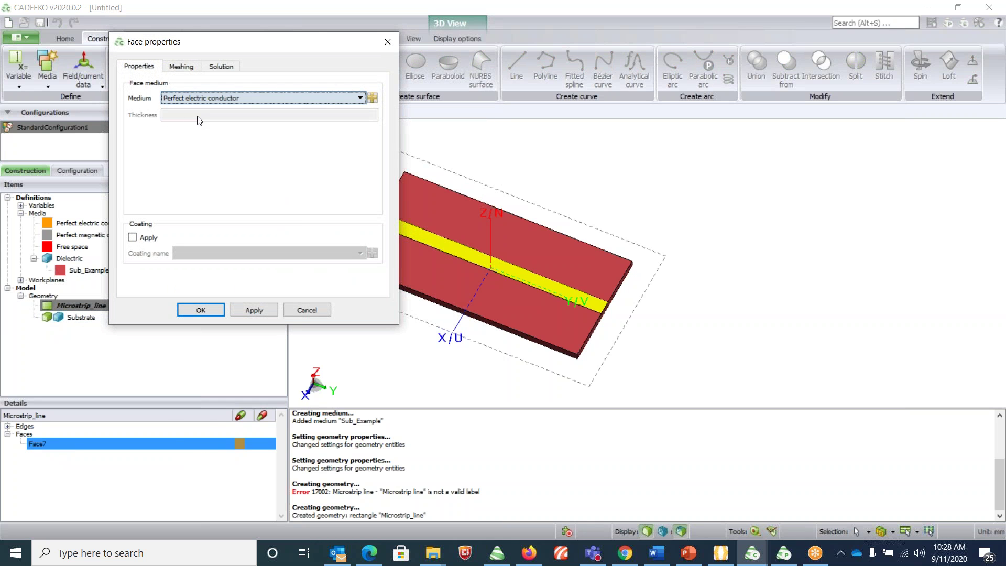
pyautogui.click(201, 311)
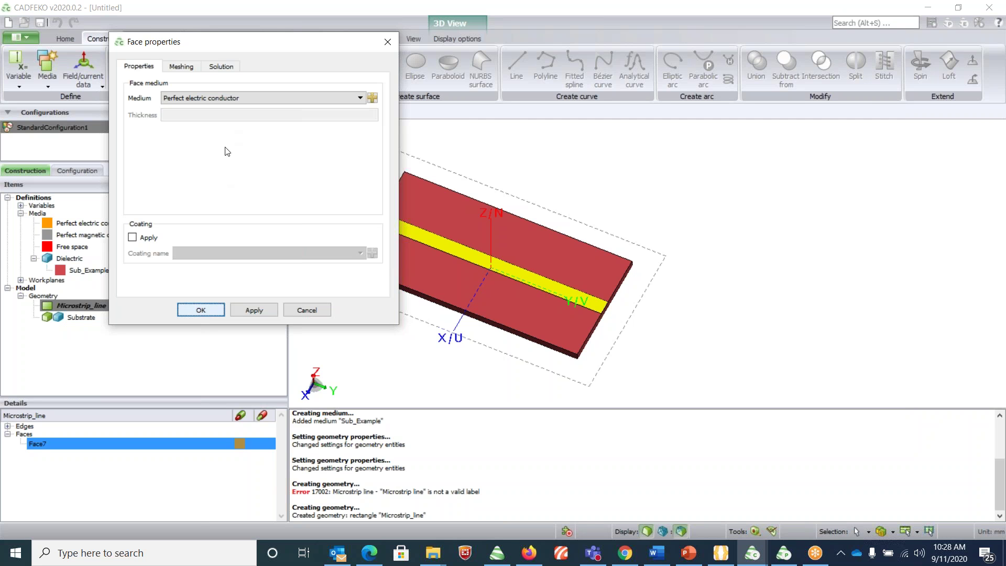
pyautogui.click(203, 309)
pyautogui.click(338, 335)
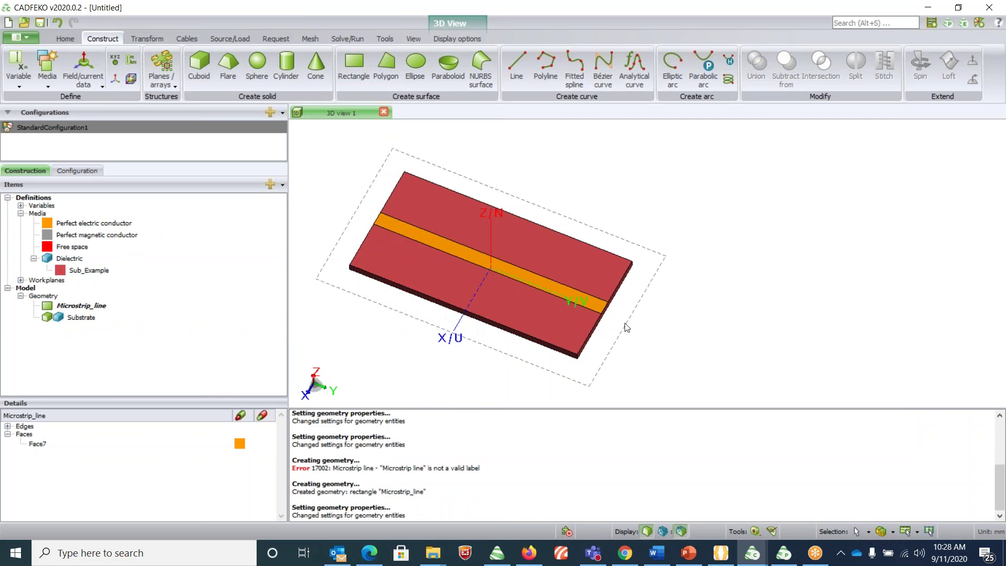
# - Examine the model's conducting bottom face and the microstrip line on the top from several angles and distances
pyautogui.moveTo(631, 330); pyautogui.dragTo(561, 198)
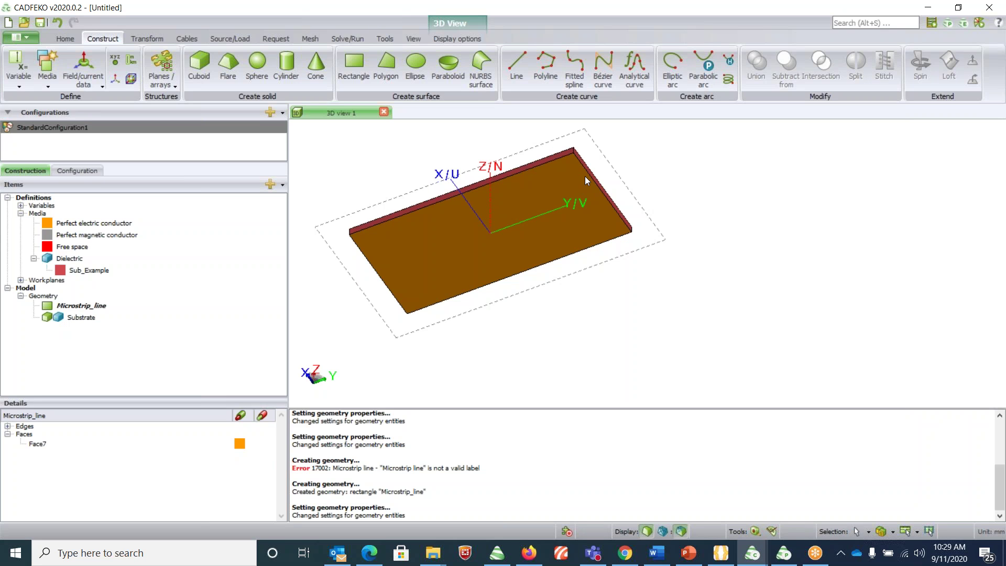
pyautogui.moveTo(568, 176); pyautogui.dragTo(534, 393)
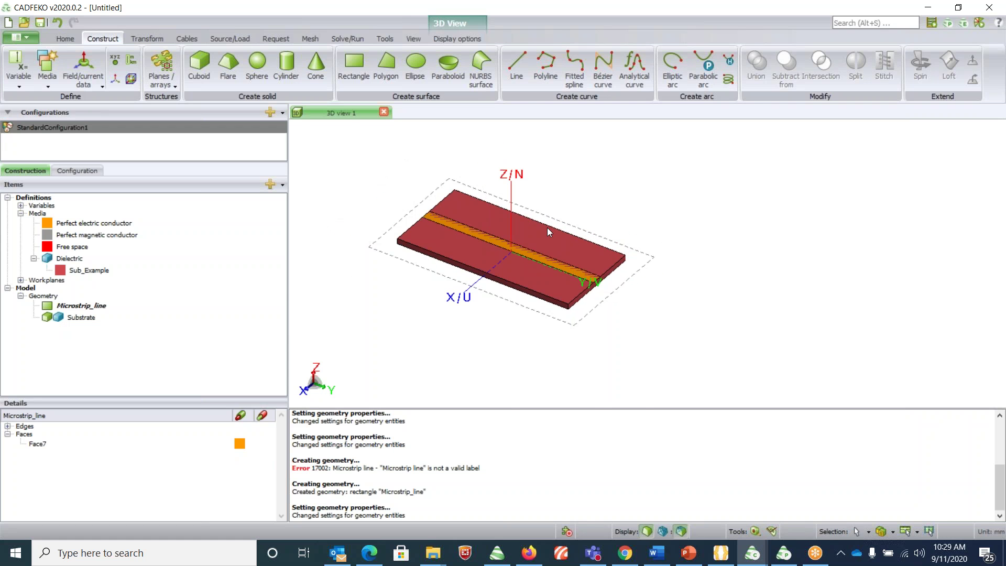
pyautogui.scroll(3, 547, 228)
pyautogui.scroll(-2, 547, 227)
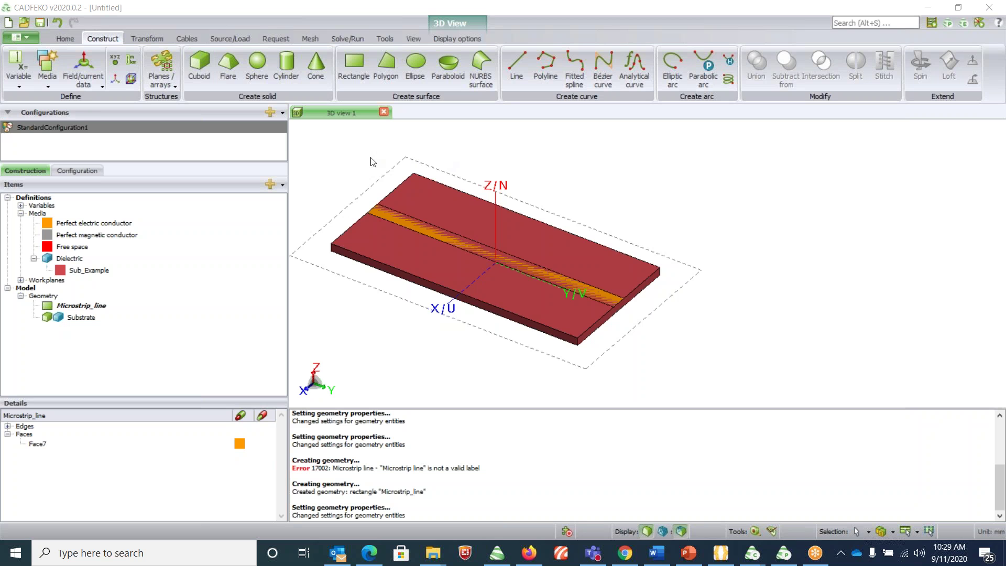
pyautogui.click(229, 39)
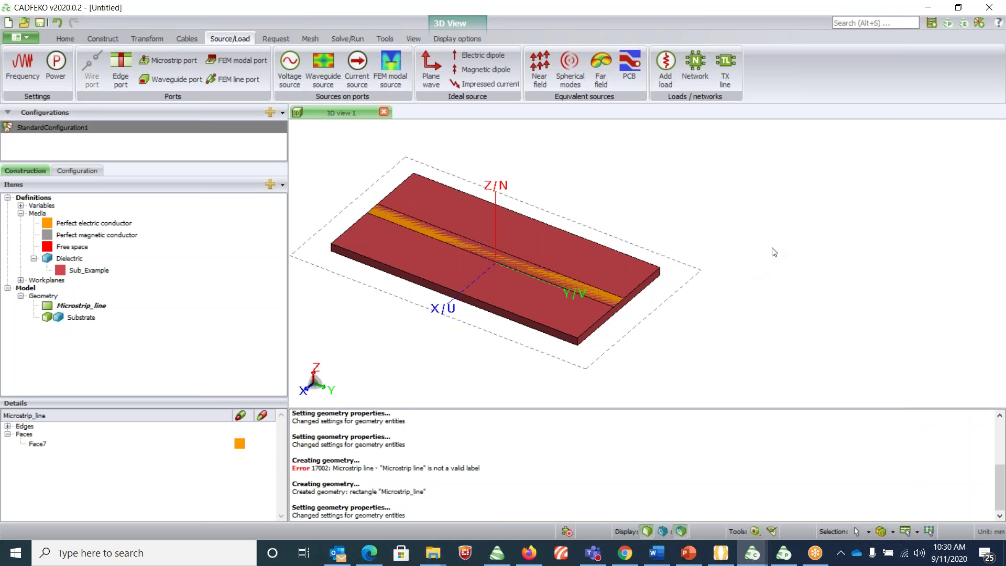
pyautogui.scroll(-2, 491, 327)
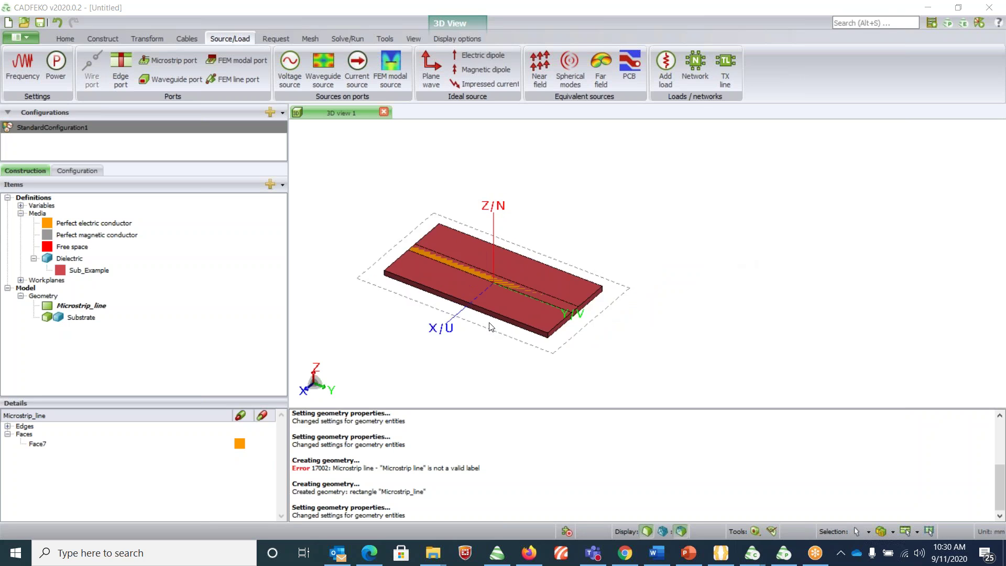
pyautogui.scroll(-1, 498, 338)
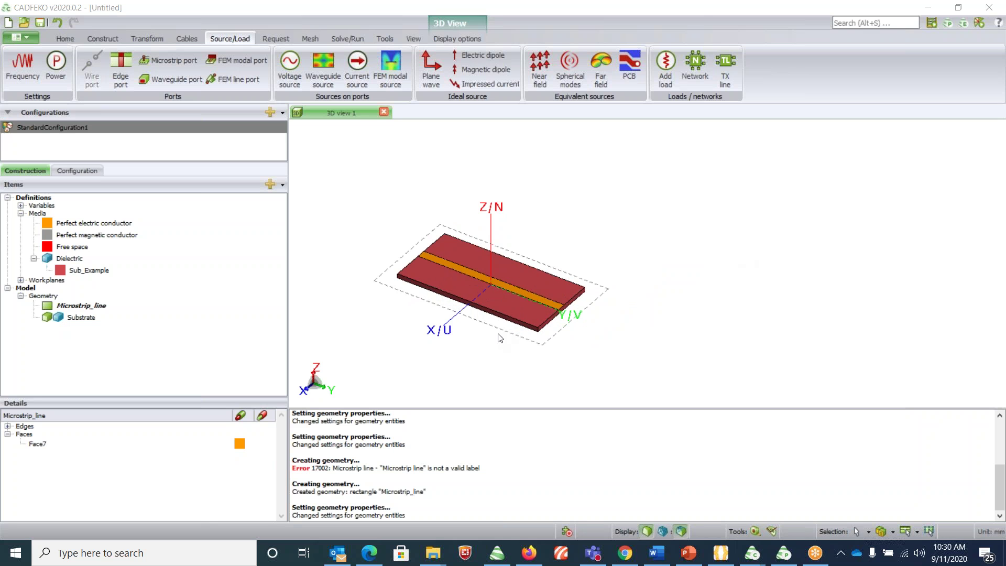
pyautogui.scroll(2, 587, 271)
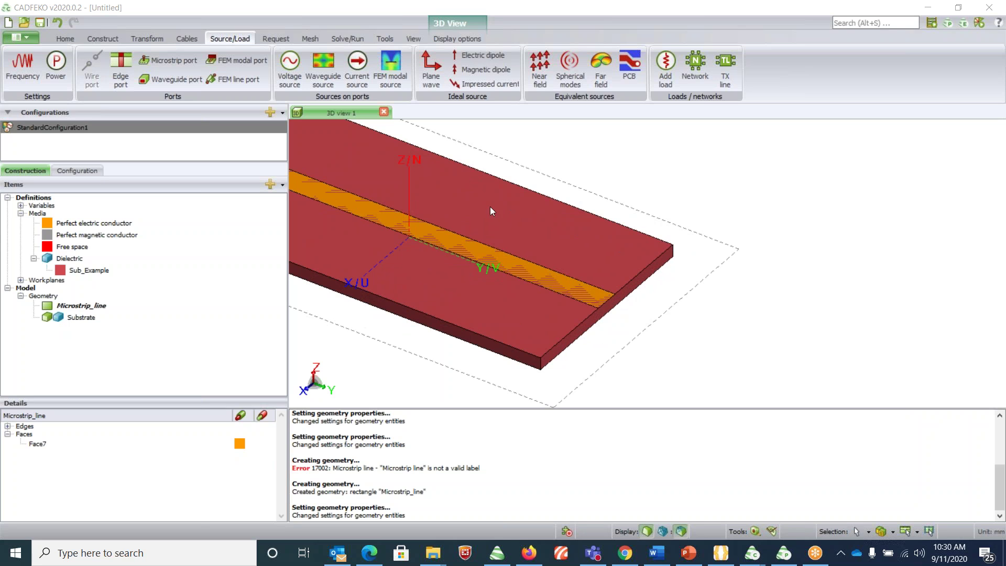
# - Start a line with its start point at U 0, V 25, N 1.52 mm, at the end of the microstrip
pyautogui.click(103, 38)
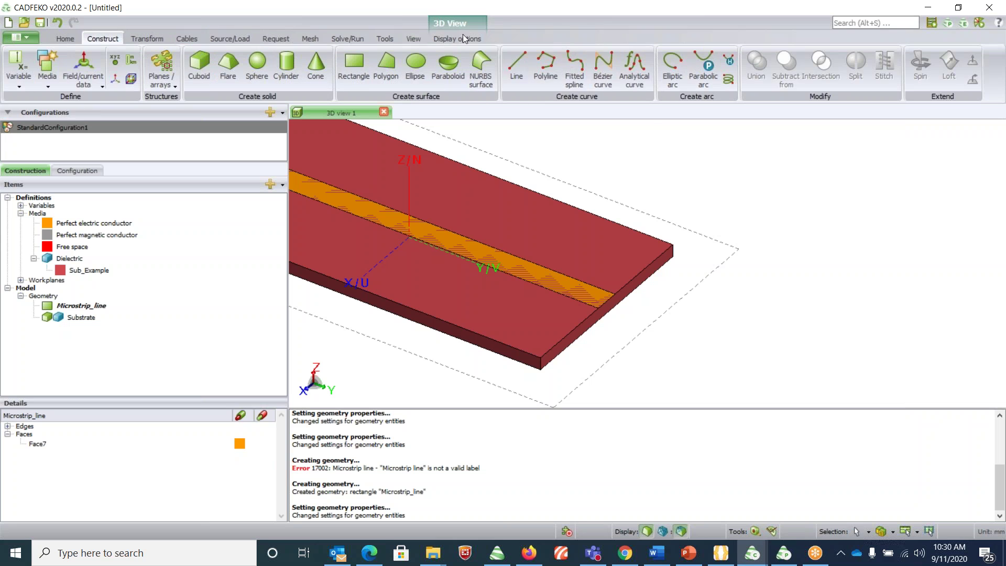
pyautogui.click(520, 74)
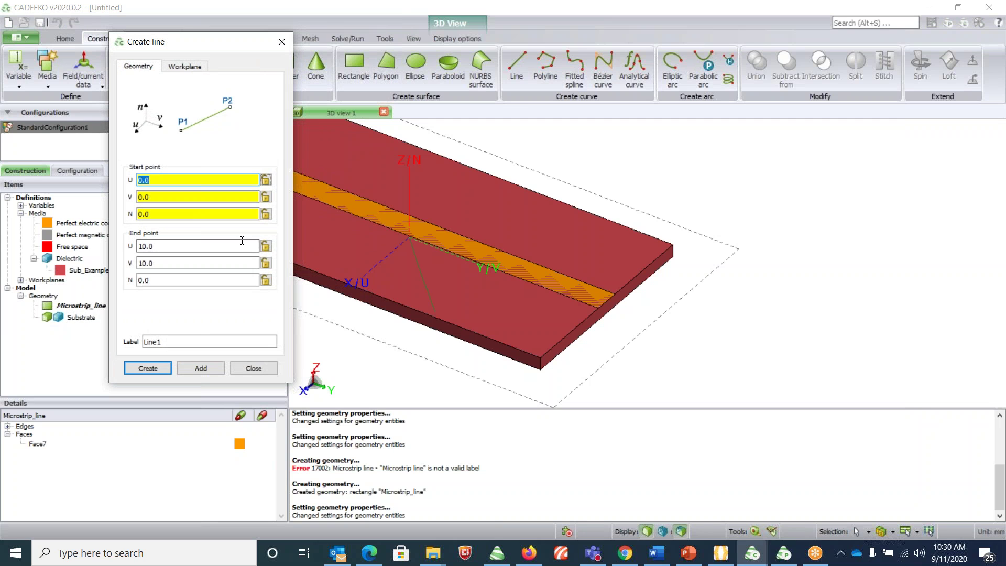
pyautogui.write('0')
pyautogui.press('Tab')
pyautogui.write('25')
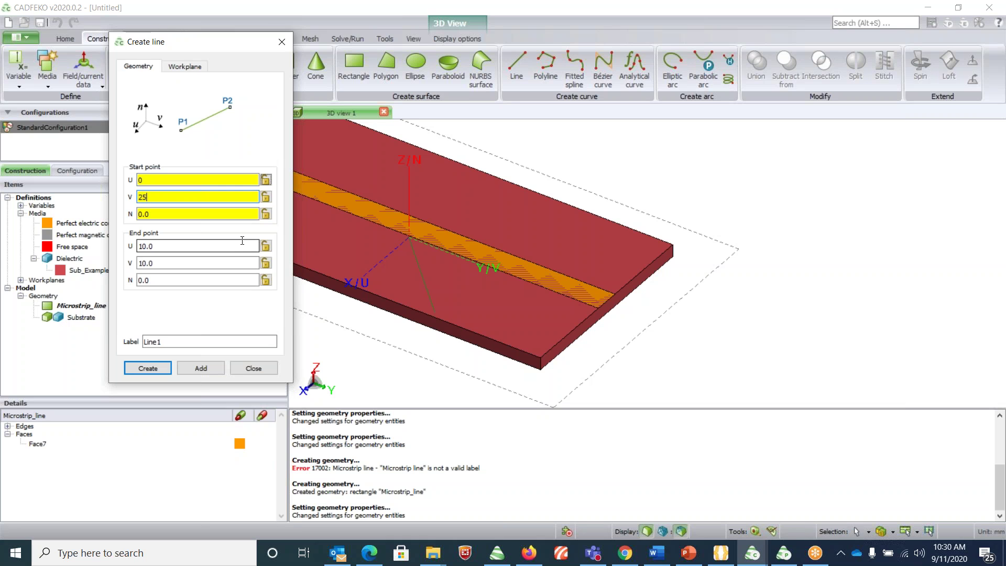
pyautogui.press('Tab')
pyautogui.write('1.52')
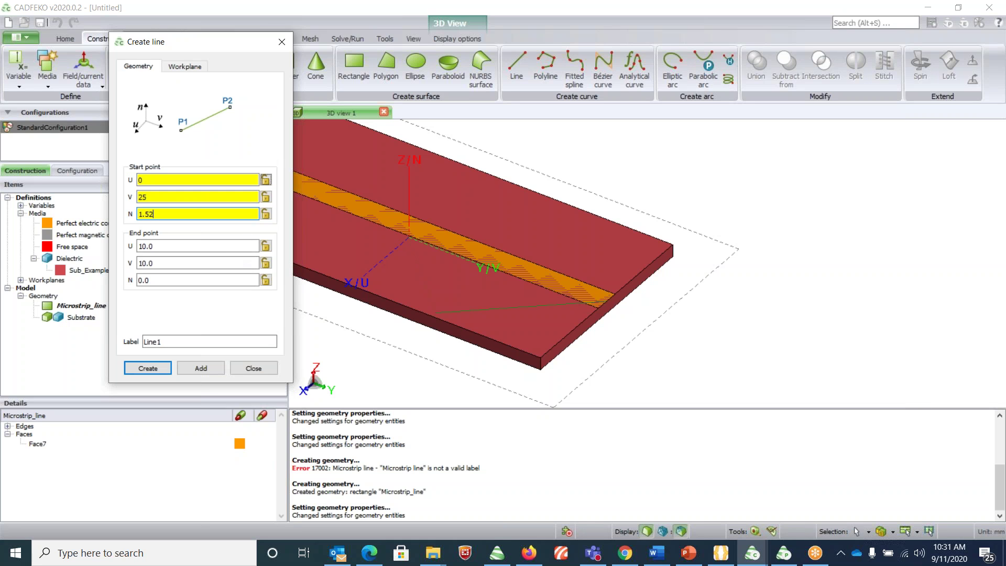
# - Set the line's end point to U 0, V 25, N 0 mm, label it Port1 and create it
pyautogui.press('Tab')
pyautogui.write('0')
pyautogui.press('Tab')
pyautogui.write('25')
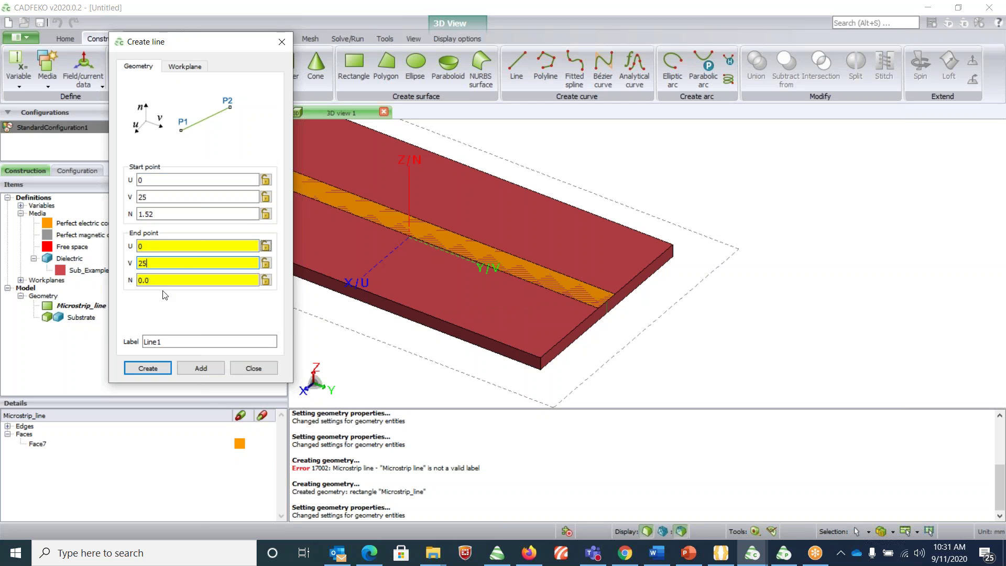
pyautogui.press('Tab')
pyautogui.write('0')
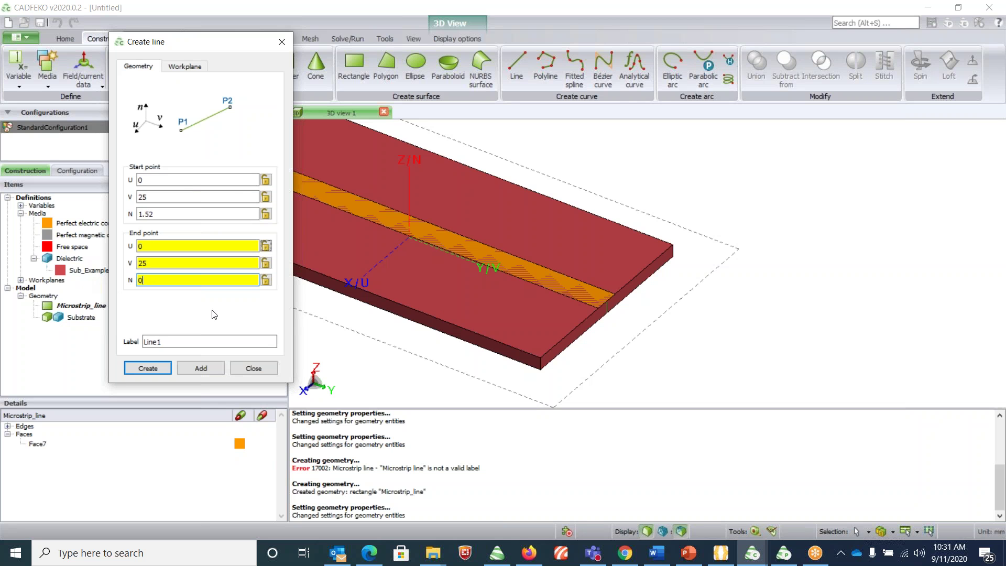
pyautogui.scroll(5, 604, 300)
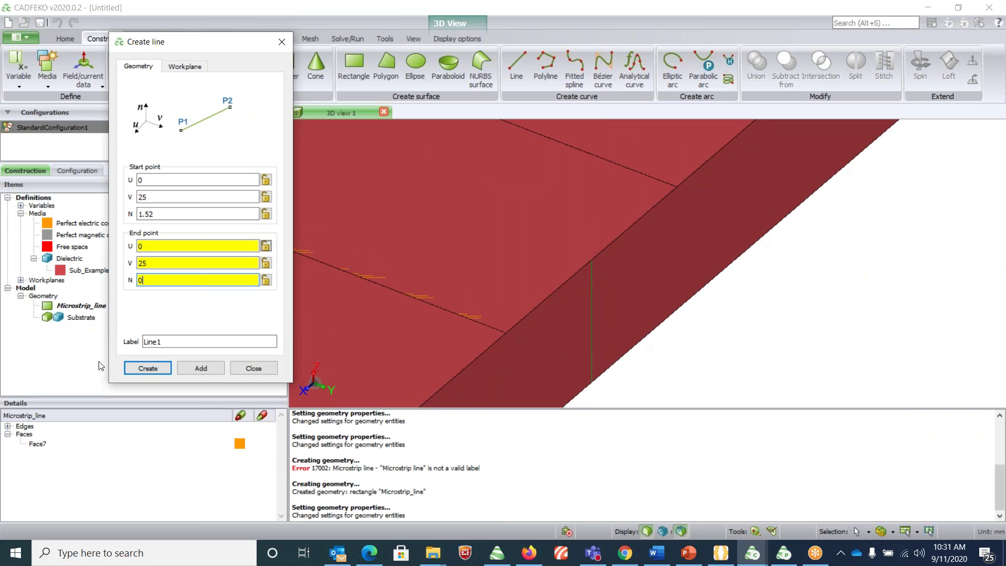
pyautogui.click(147, 367)
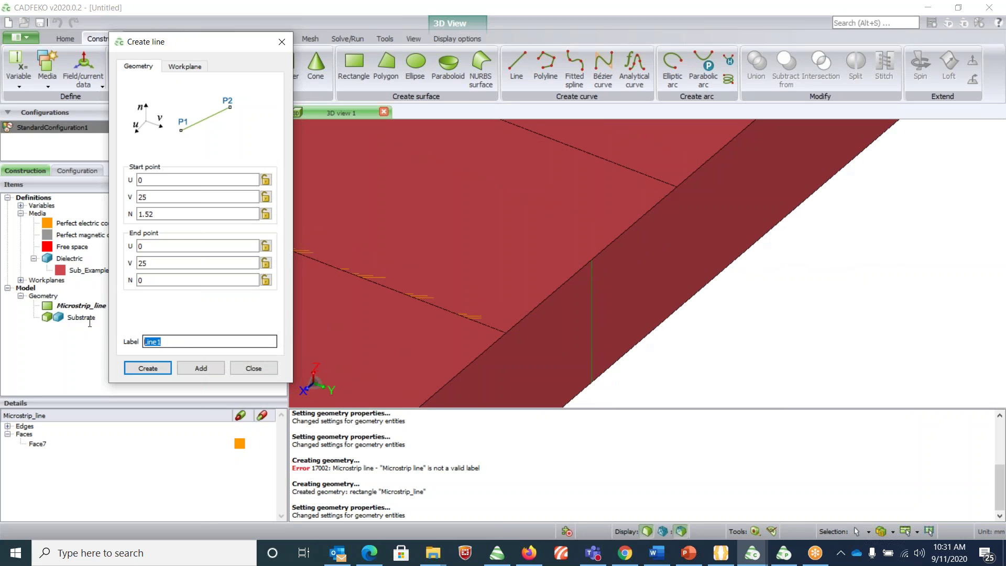
pyautogui.write('Port1')
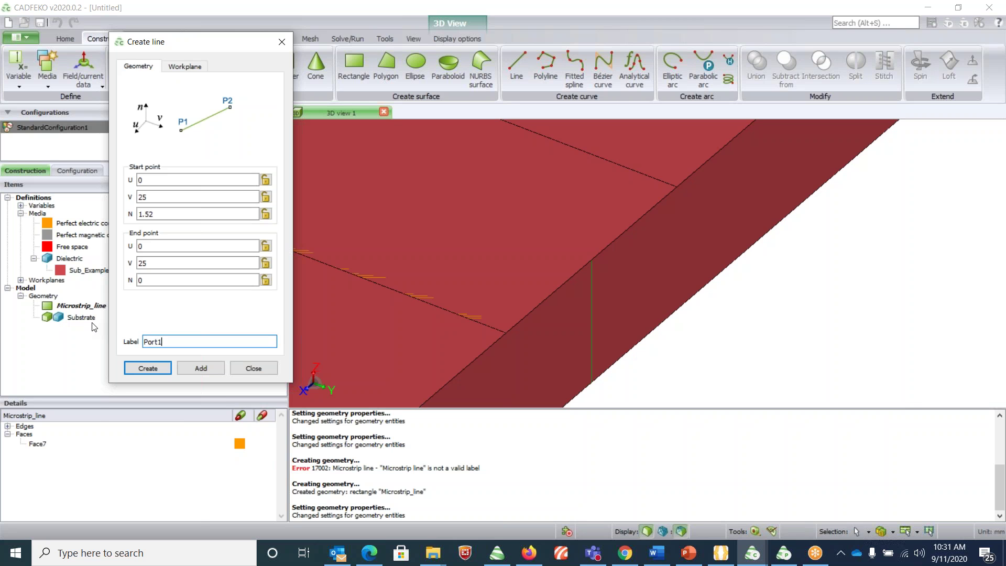
pyautogui.press('Return')
# - Start a second line at the opposite end of the microstrip, with its start point at U 0, V -25, N 1.52 mm
pyautogui.scroll(-5, 638, 178)
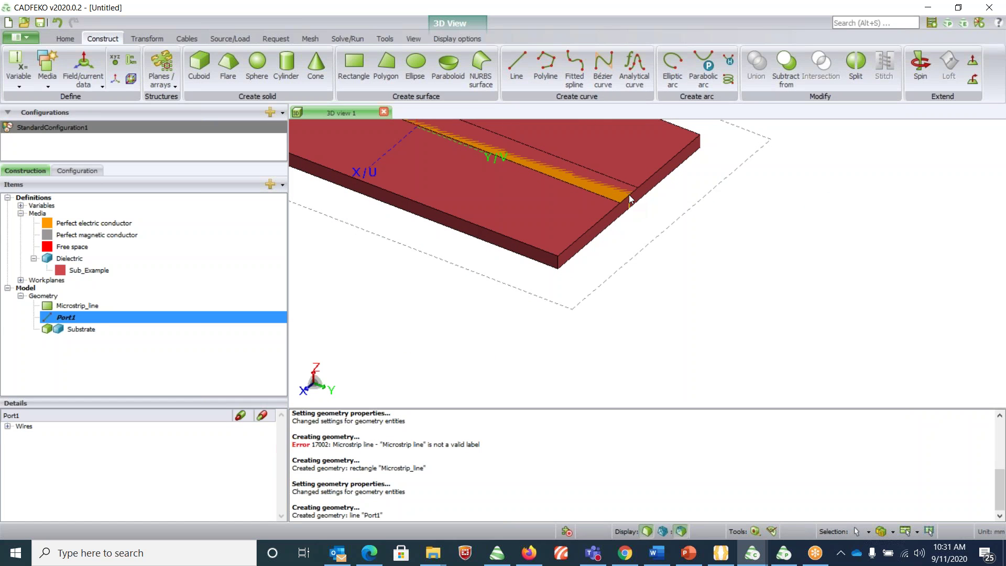
pyautogui.moveTo(628, 194)
pyautogui.mouseDown()
pyautogui.moveTo(729, 208)
pyautogui.moveTo(740, 262)
pyautogui.mouseUp()
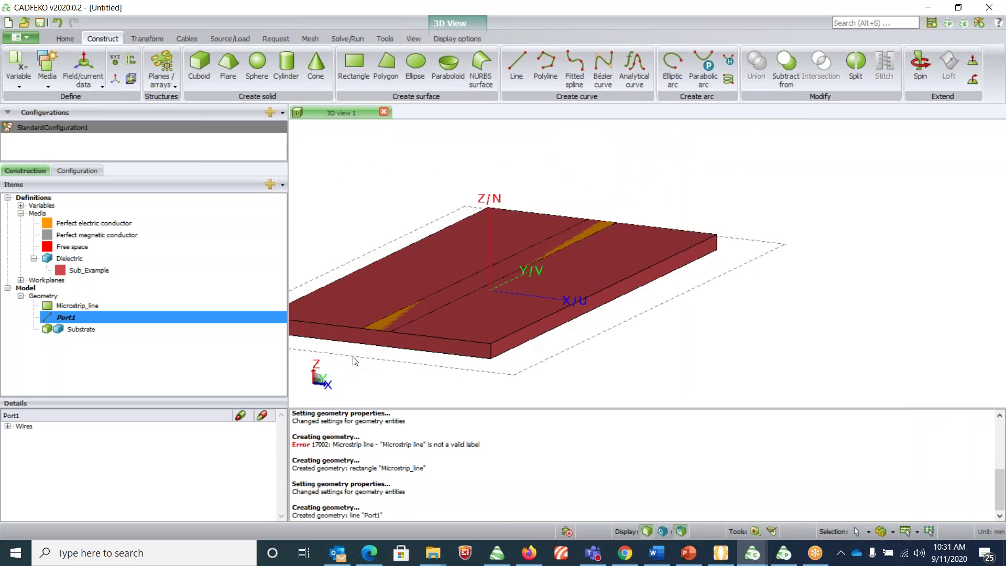
pyautogui.scroll(2, 355, 360)
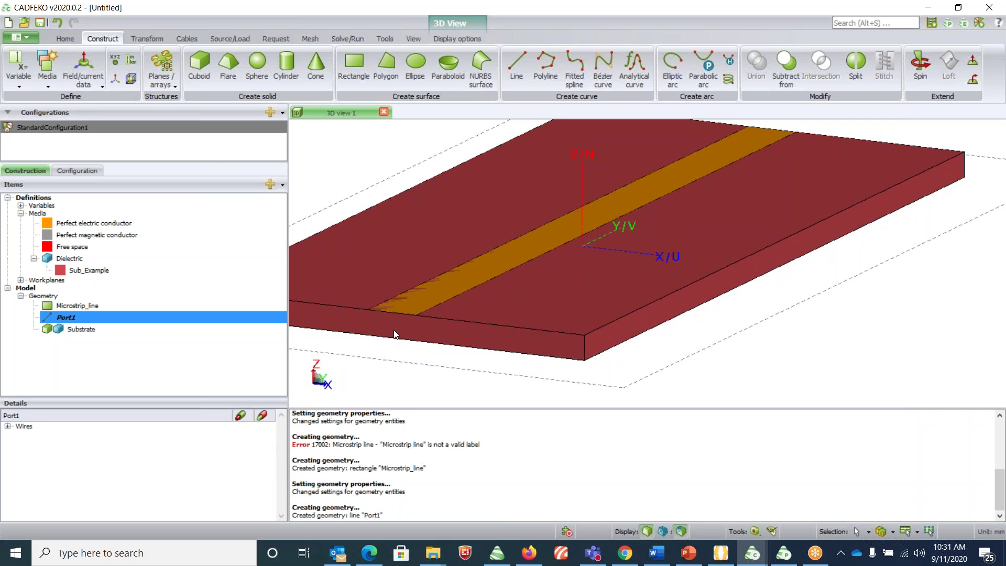
pyautogui.click(513, 73)
pyautogui.write('0')
pyautogui.press('Tab')
pyautogui.write('-25')
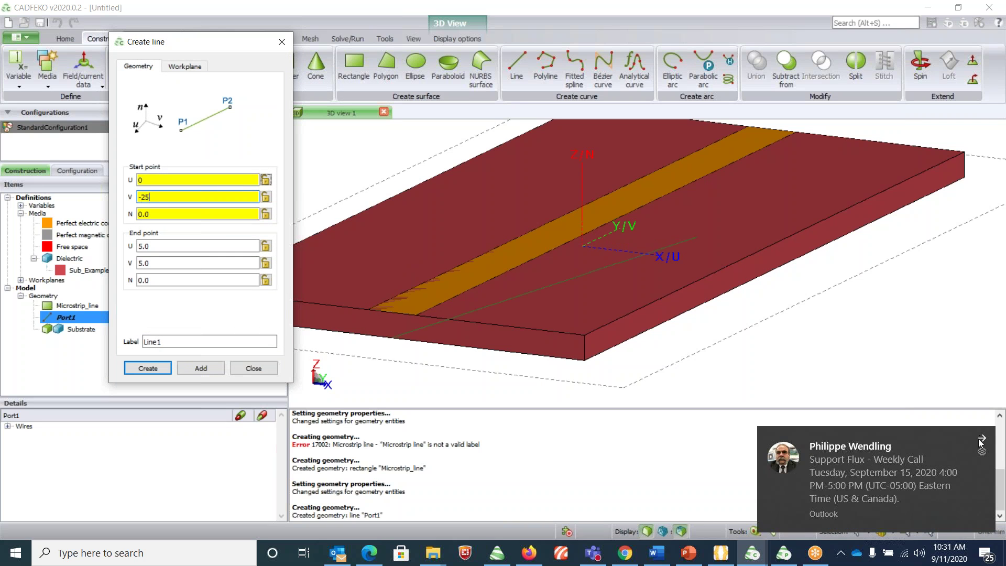
pyautogui.press('Tab')
pyautogui.hotkey('shift', 'Tab')
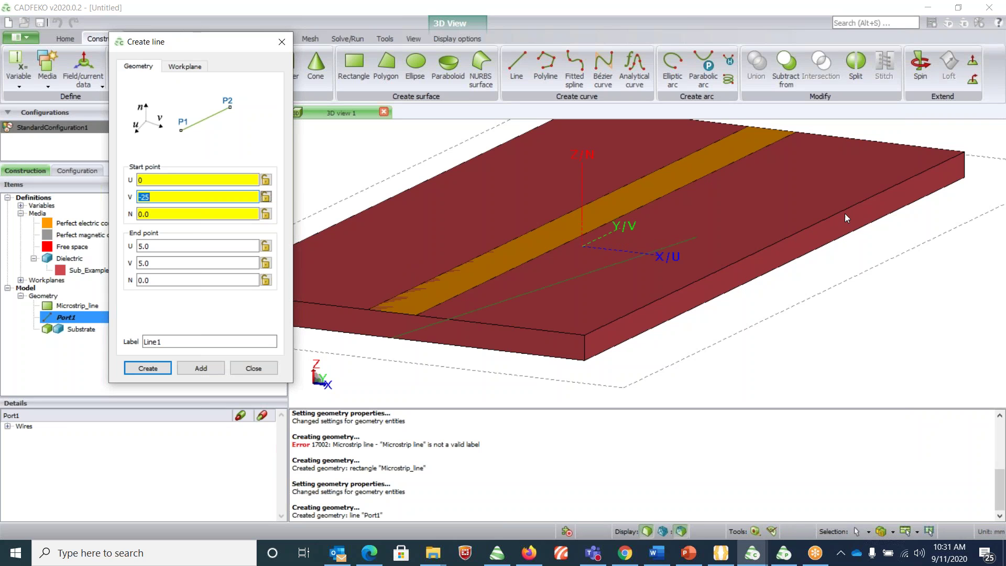
pyautogui.click(689, 274)
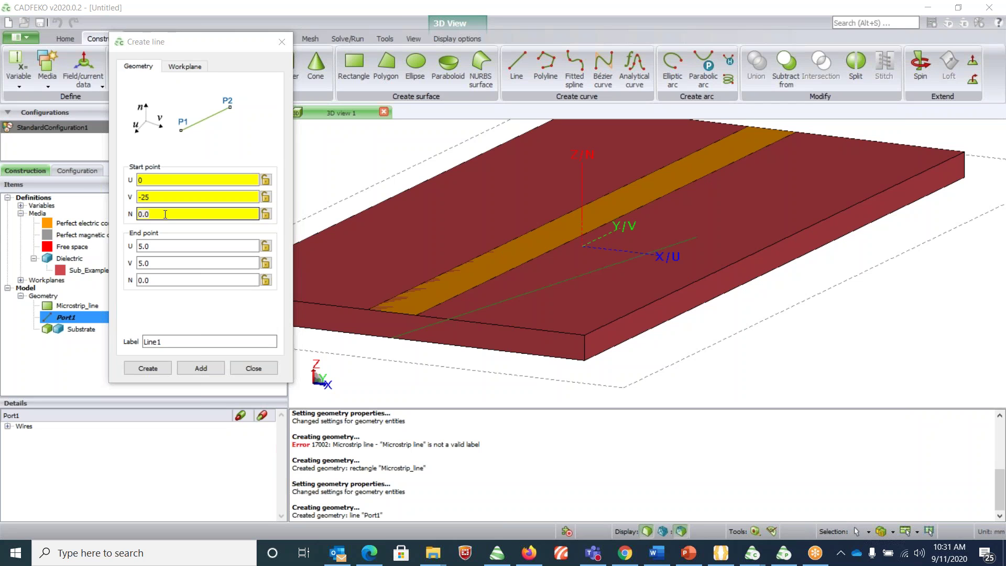
pyautogui.doubleClick(158, 213)
pyautogui.write('1.5')
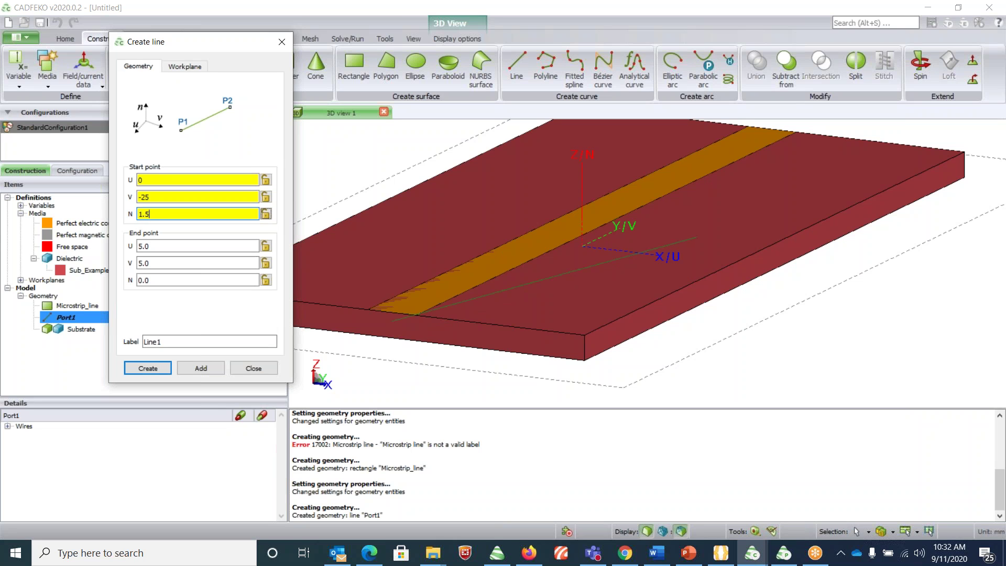
pyautogui.write('2')
# - Set the second line's end point to U 0, V -25, N 0 mm, label it Port2 and create it
pyautogui.click(161, 247)
pyautogui.doubleClick(161, 246)
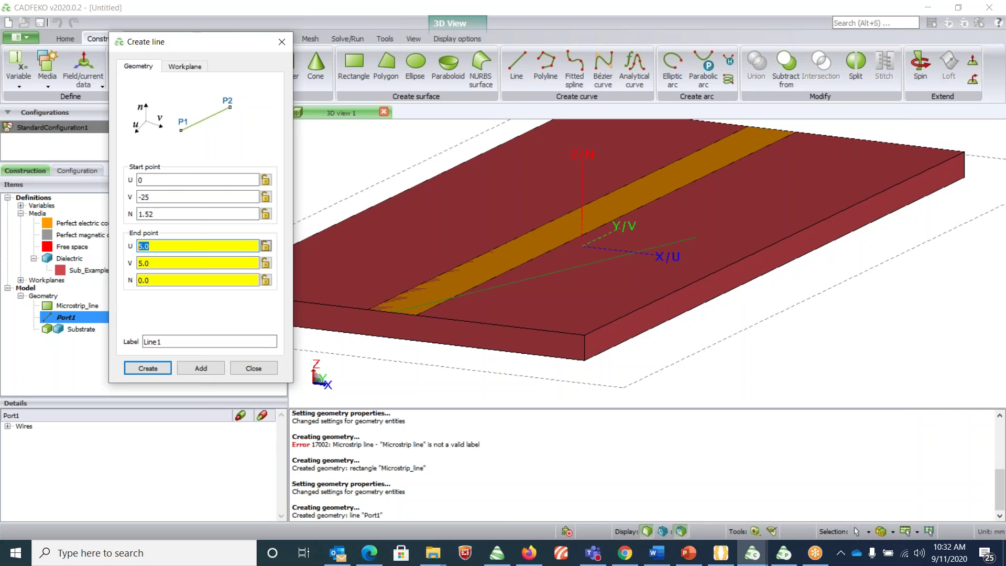
pyautogui.write('0')
pyautogui.doubleClick(158, 263)
pyautogui.write('-25')
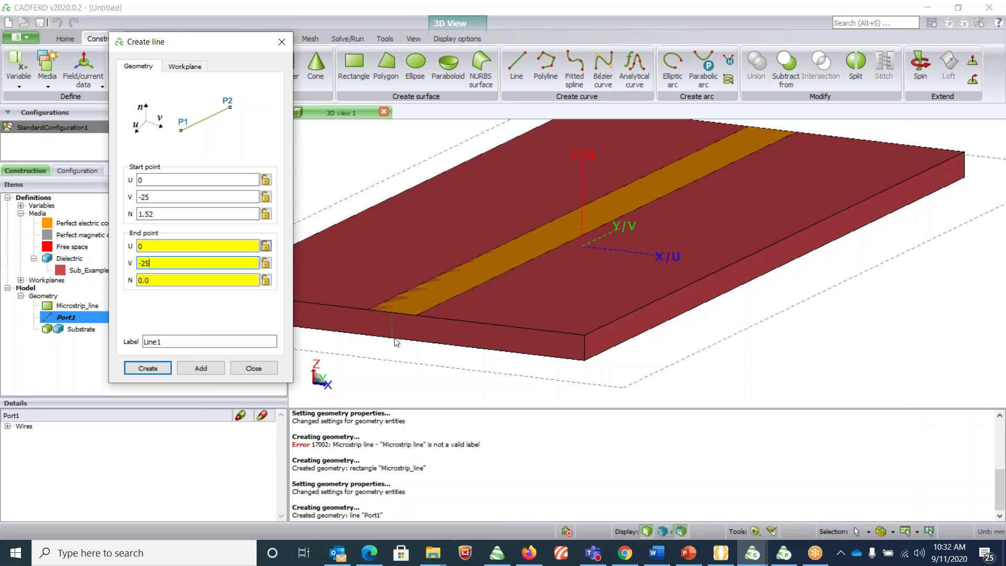
pyautogui.press('Tab')
pyautogui.press('Tab')
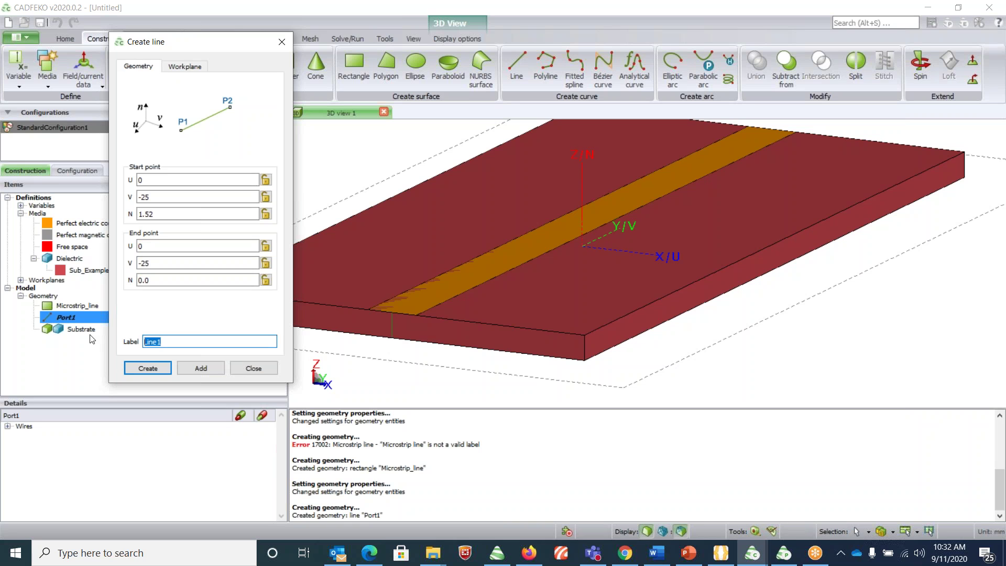
pyautogui.write('Port2')
pyautogui.click(134, 368)
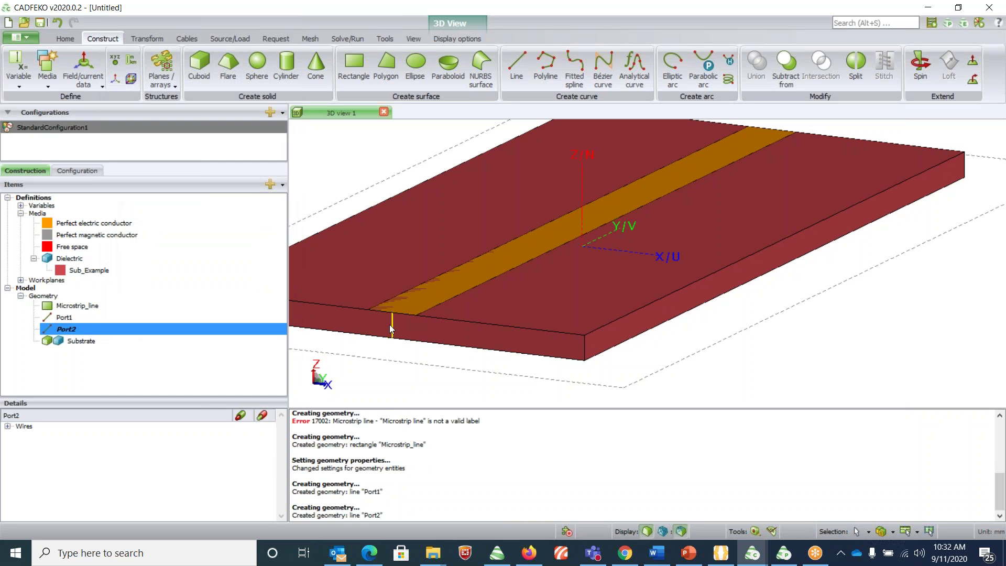
# - Start a cuboid around the substrate with its base corner at U 25, V -37.5, N -12.5 mm
pyautogui.scroll(-3, 549, 343)
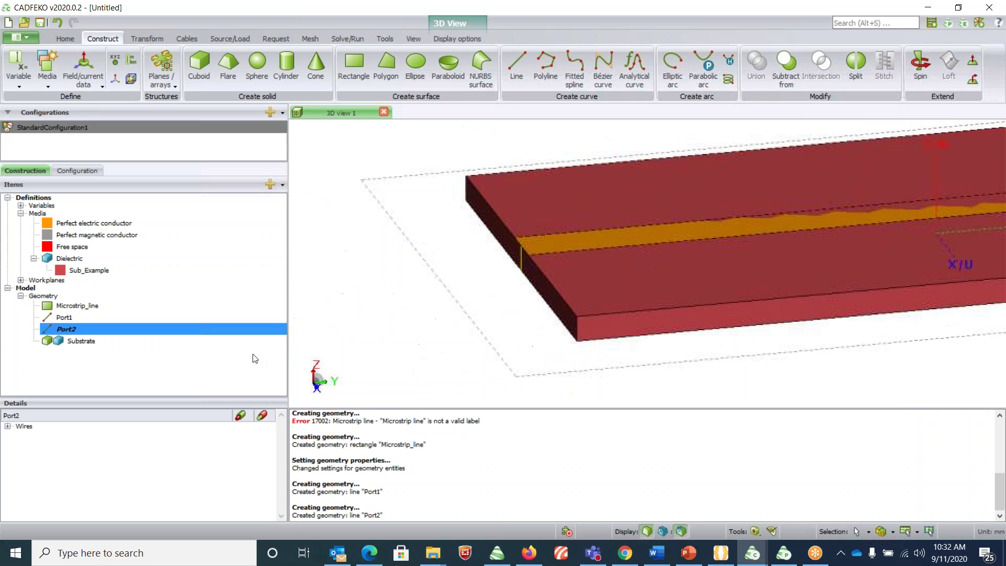
pyautogui.moveTo(597, 335)
pyautogui.mouseDown()
pyautogui.moveTo(622, 326)
pyautogui.moveTo(472, 289)
pyautogui.moveTo(524, 294)
pyautogui.mouseUp()
pyautogui.scroll(3, 615, 297)
pyautogui.scroll(2, 614, 297)
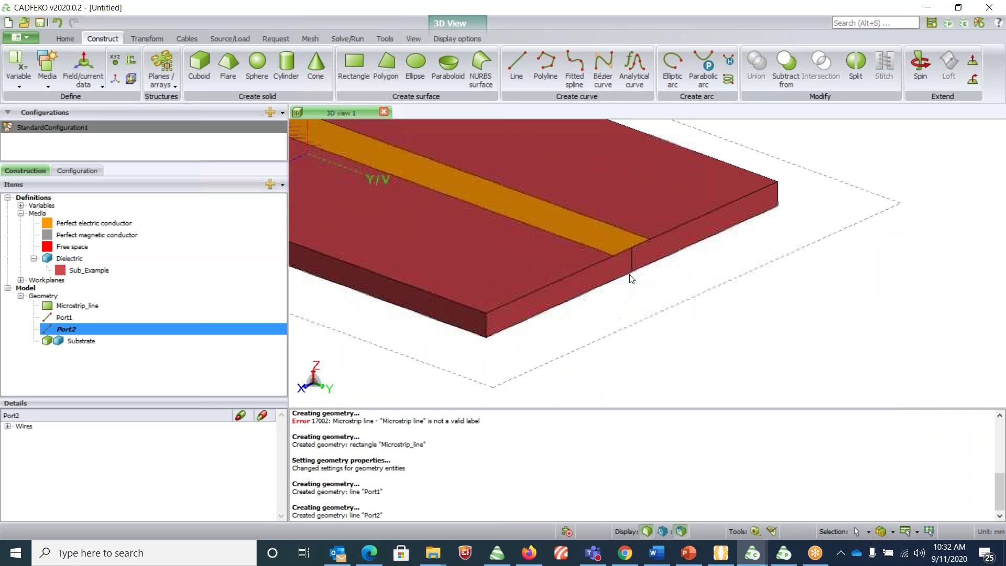
pyautogui.scroll(-3, 626, 282)
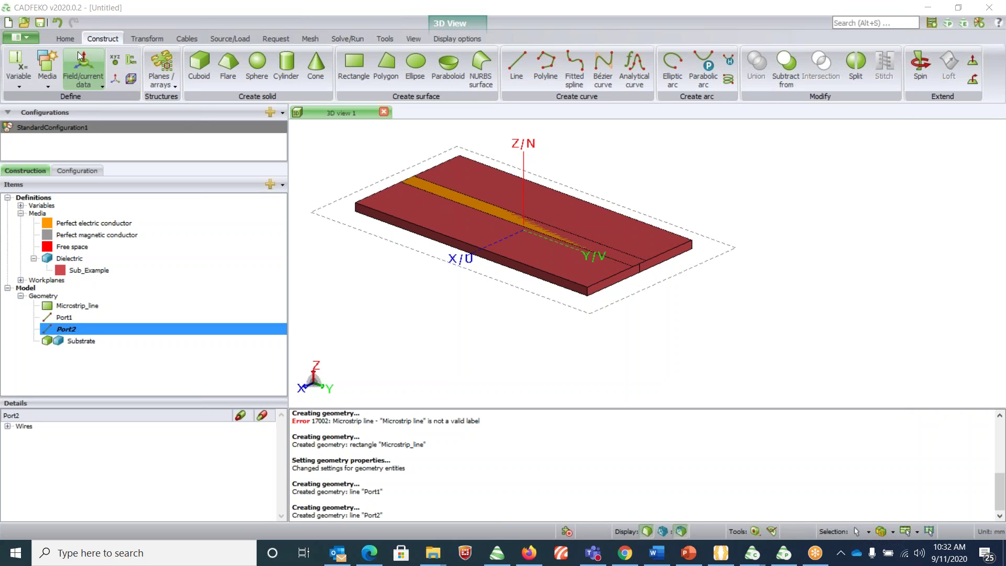
pyautogui.click(200, 70)
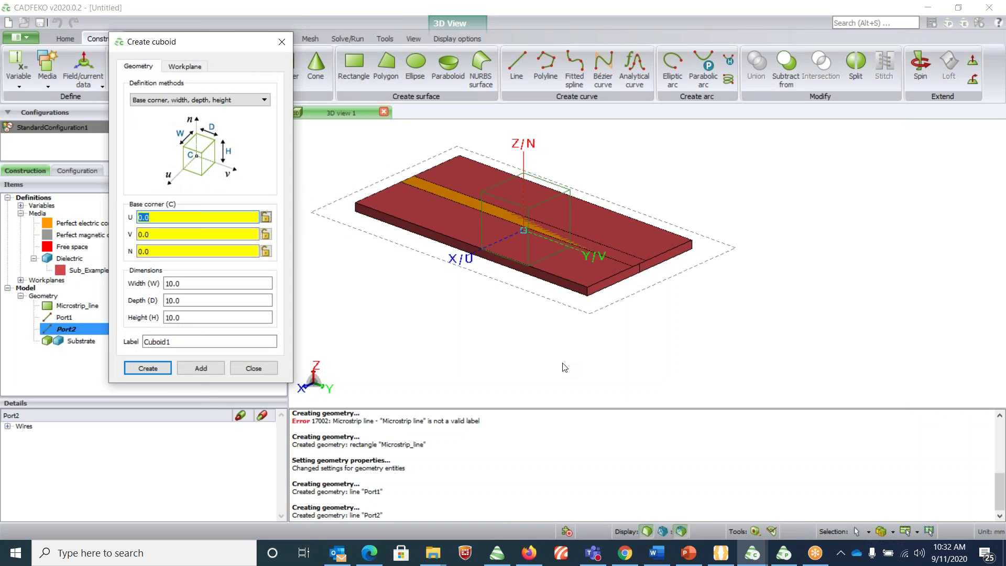
pyautogui.write('25')
pyautogui.press('Tab')
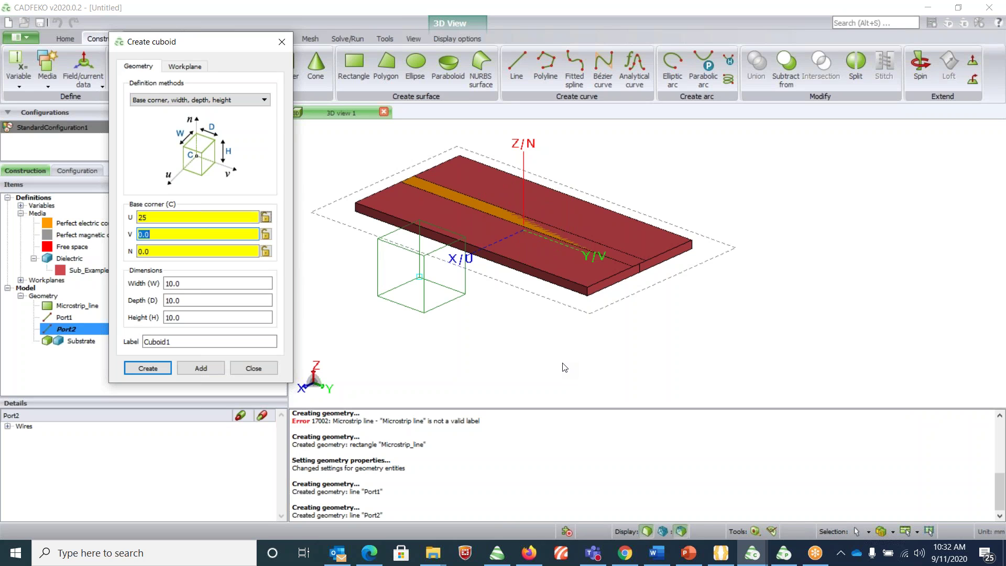
pyautogui.write('-37.5')
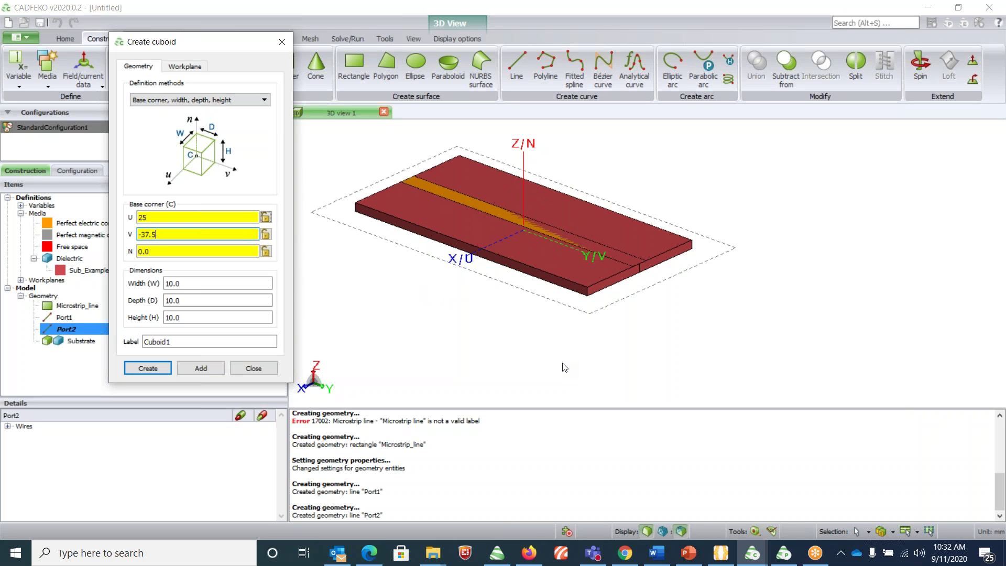
pyautogui.press('Tab')
pyautogui.write('-1')
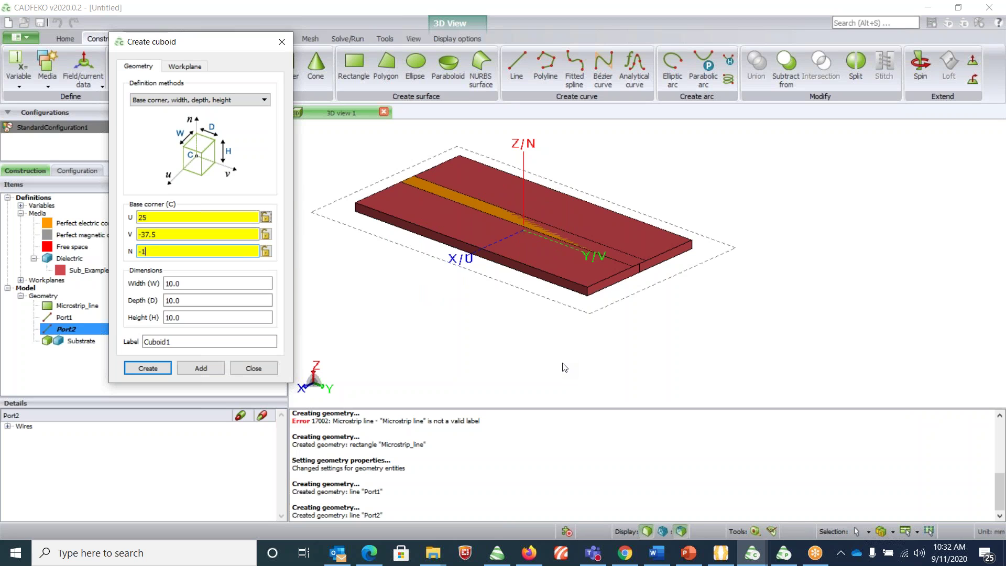
pyautogui.write('2.5')
# - Set the cuboid's width to -50 mm, depth to 75 mm and height to 25 mm
pyautogui.click(209, 289)
pyautogui.doubleClick(209, 290)
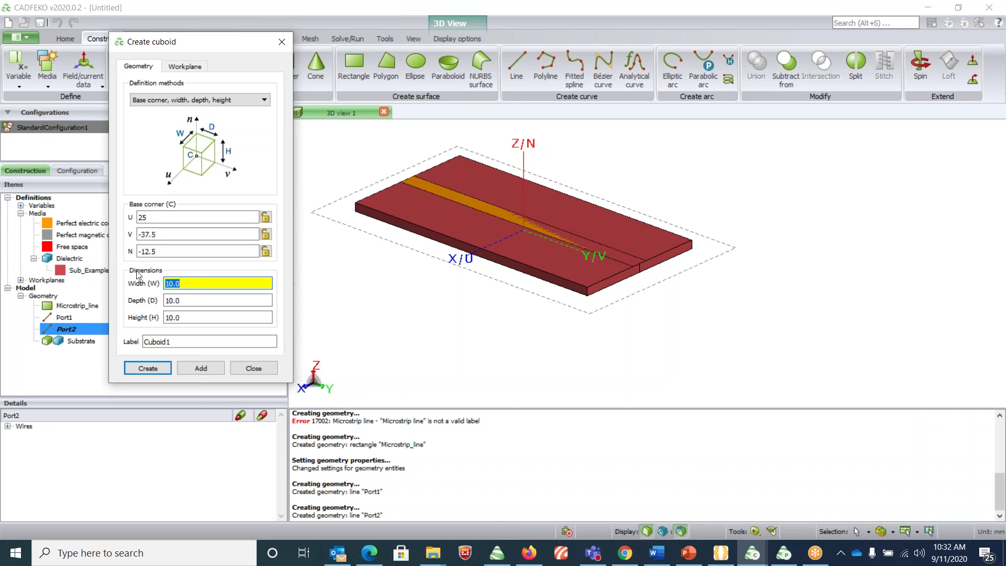
pyautogui.write('-50')
pyautogui.press('Tab')
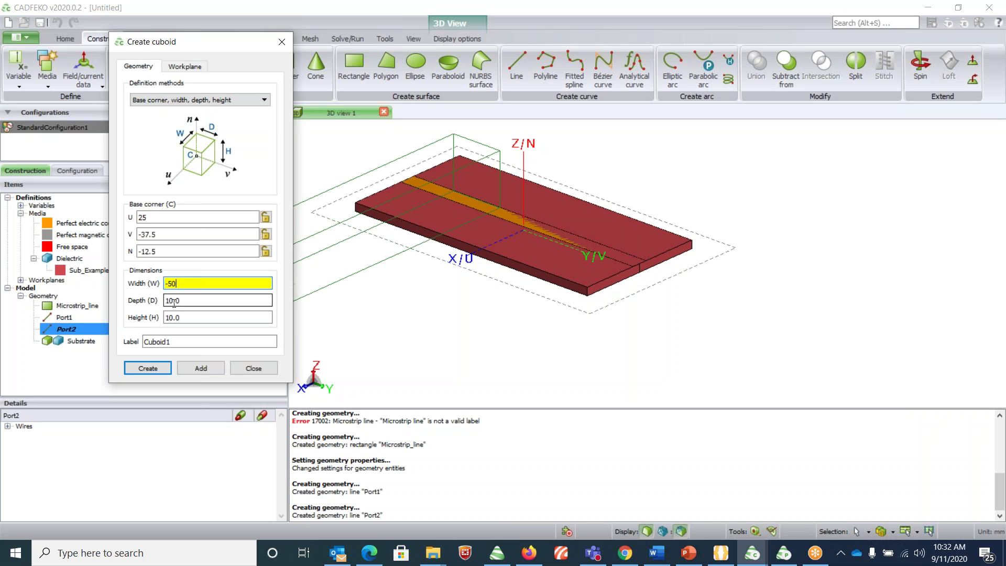
pyautogui.write('75')
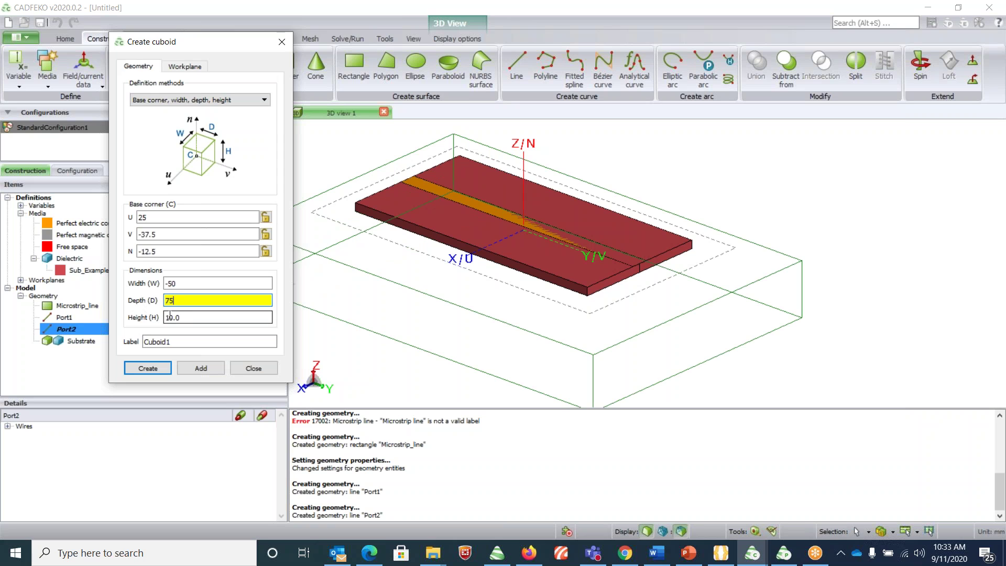
pyautogui.press('Tab')
pyautogui.write('25')
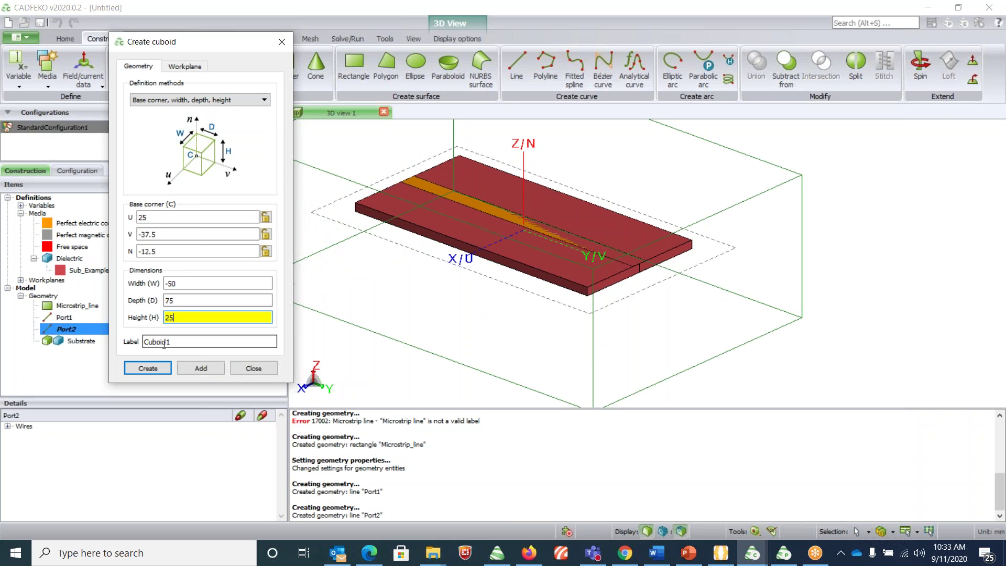
# - Change the cuboid's label to Air_Box and create it
pyautogui.click(184, 341)
pyautogui.doubleClick(185, 341)
pyautogui.write('Air')
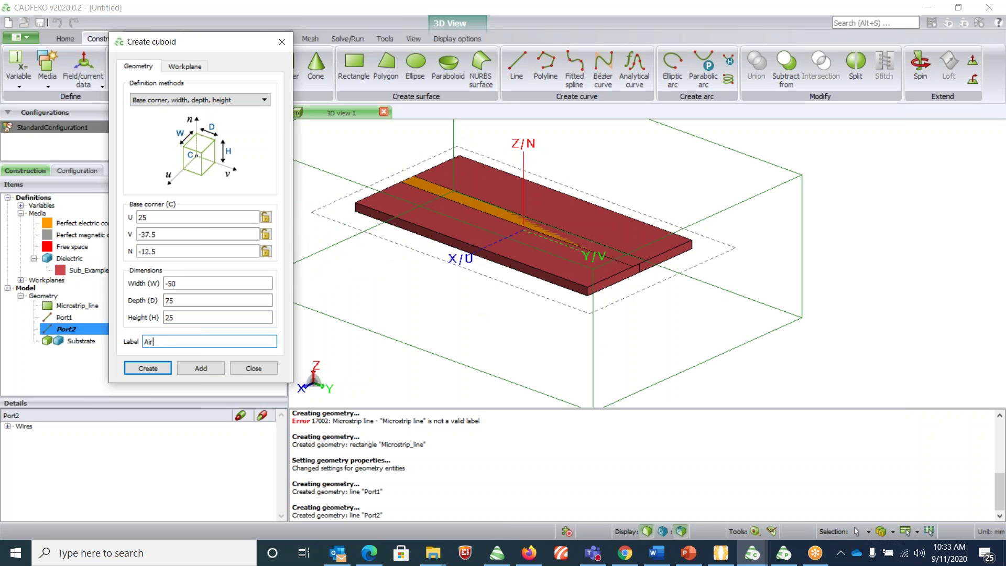
pyautogui.press('BackSpace')
pyautogui.write('r_Box')
pyautogui.click(154, 368)
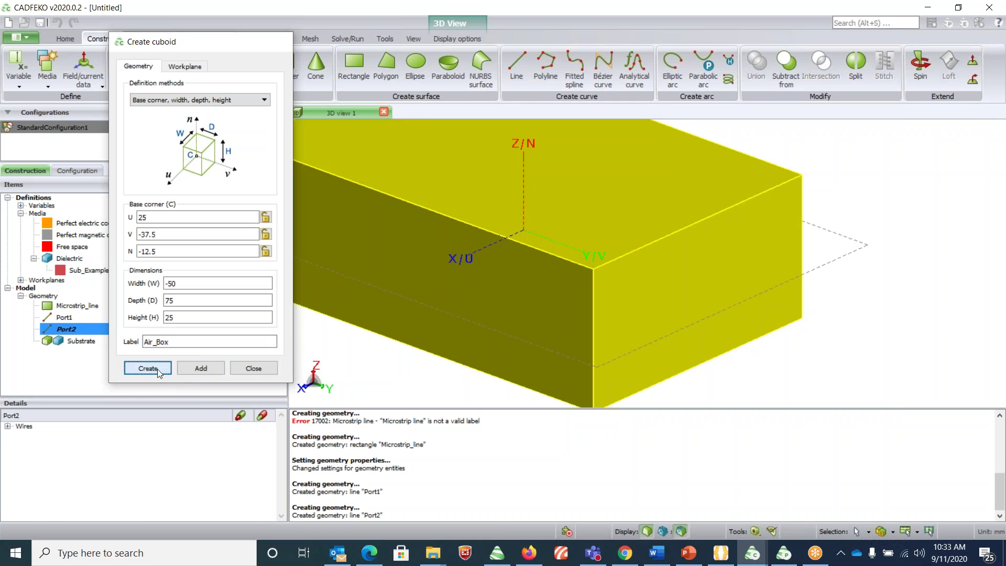
pyautogui.scroll(-3, 533, 348)
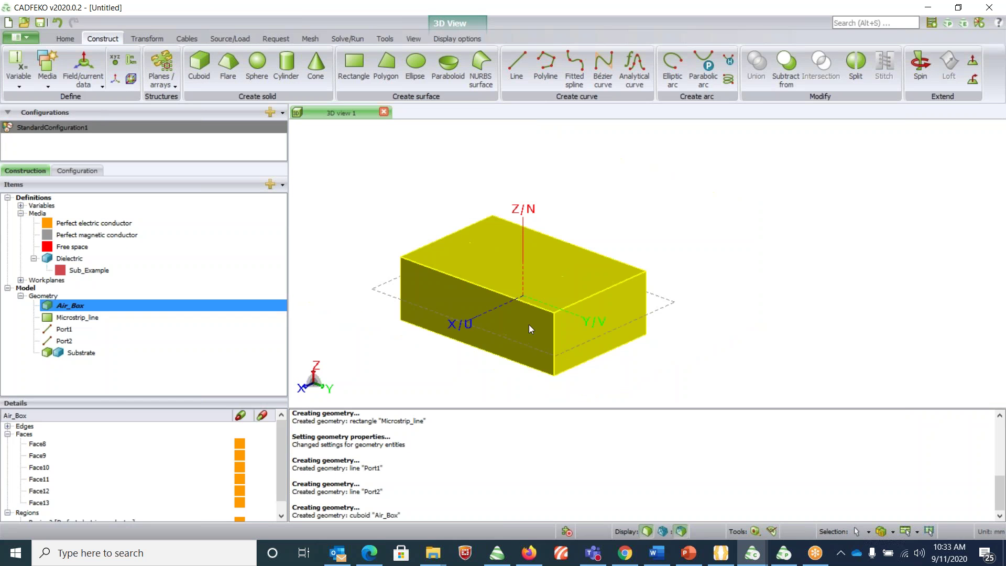
pyautogui.click(655, 371)
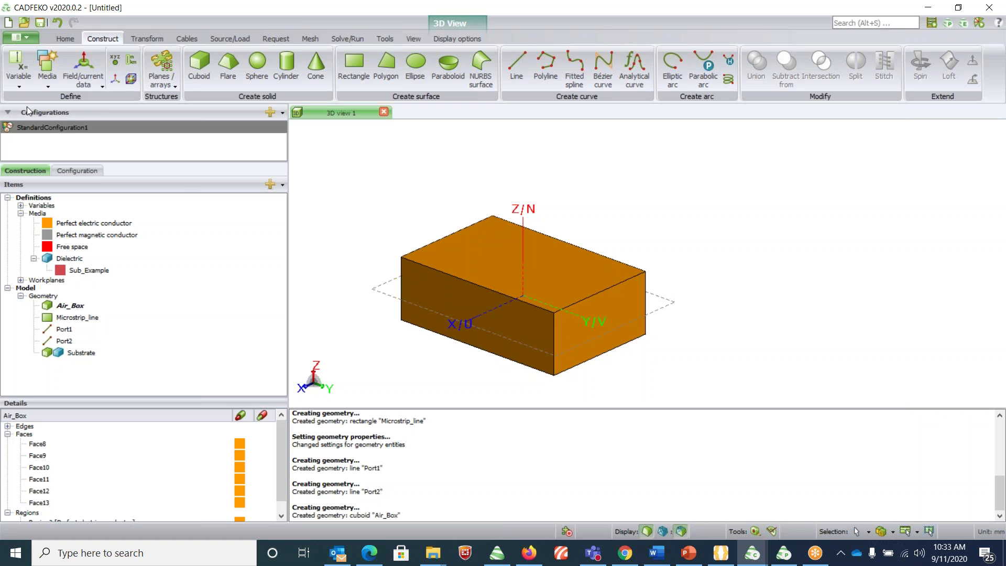
# - Create a frequency-independent dielectric medium labelled Air with relative permittivity 1.0 and loss tangent 0.0
pyautogui.click(52, 83)
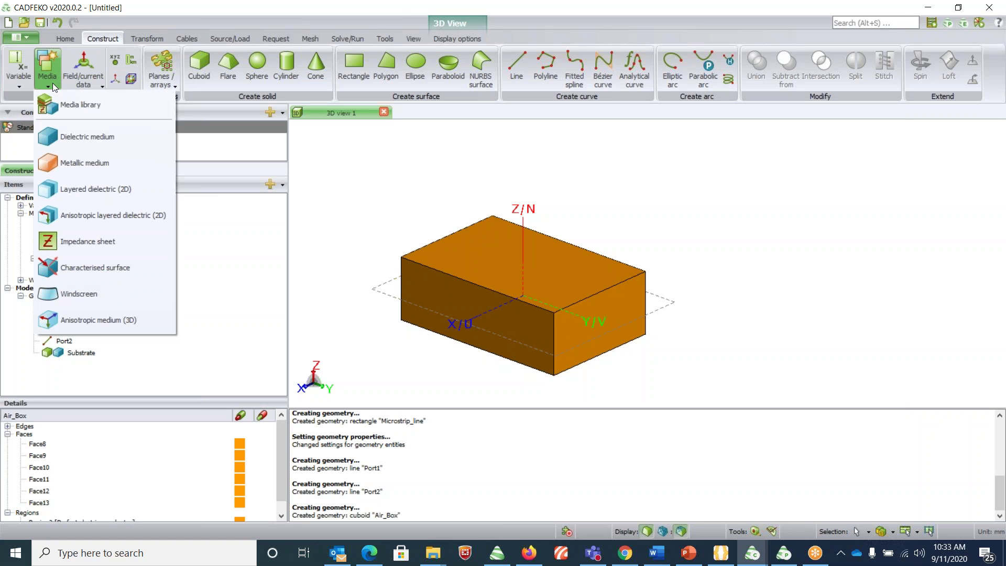
pyautogui.click(95, 136)
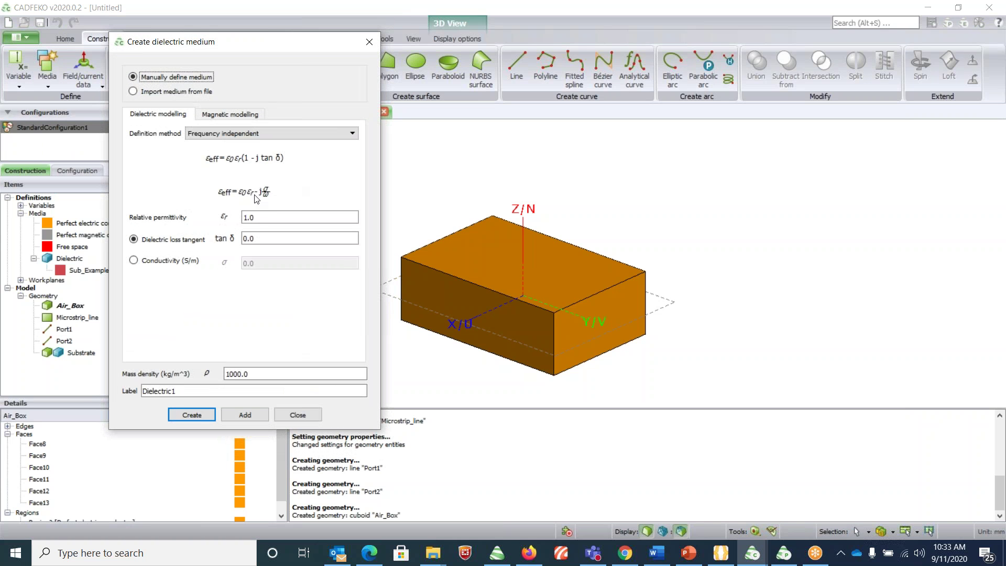
pyautogui.doubleClick(201, 390)
pyautogui.write('Ai')
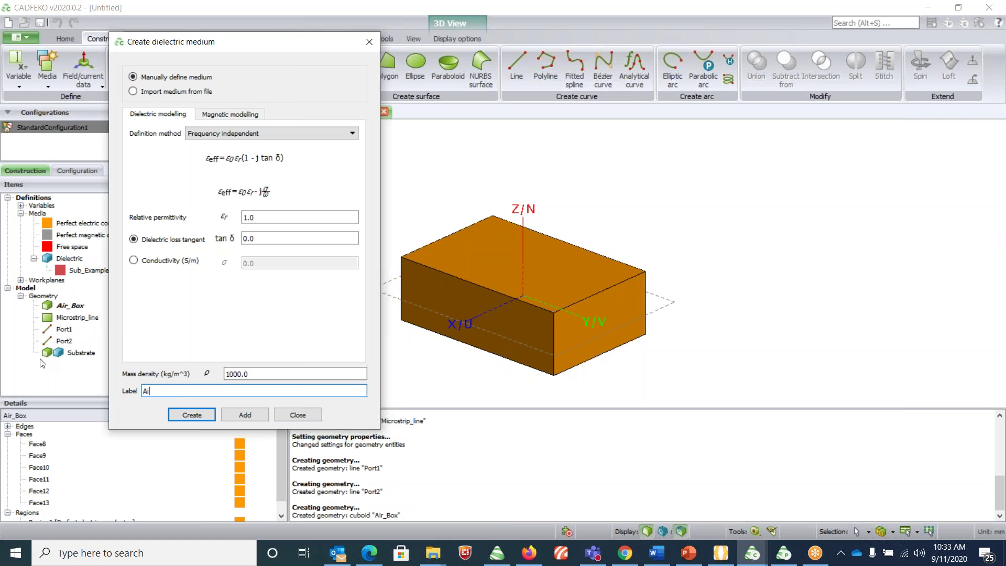
pyautogui.press('Return')
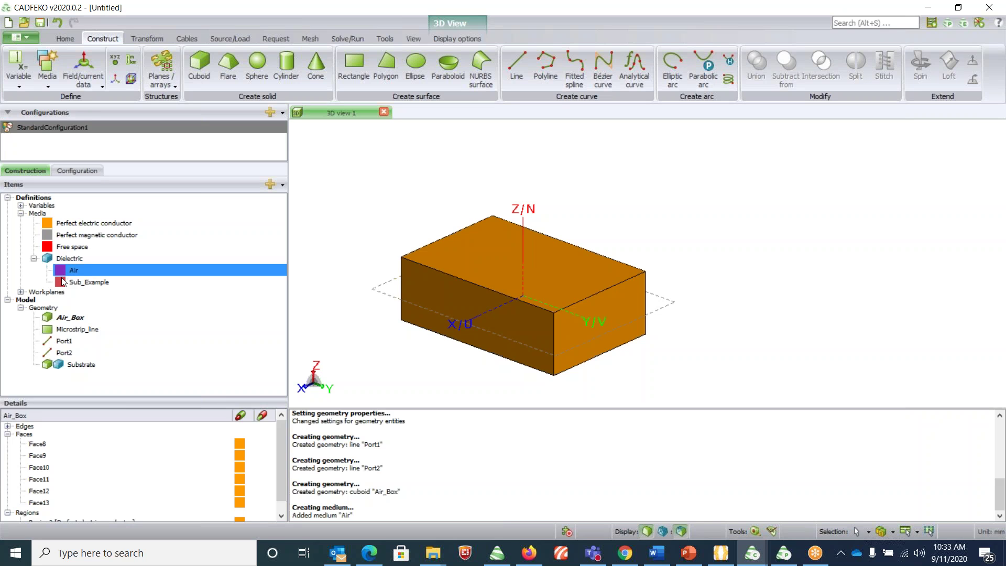
# - Set the Air_Box region's medium to the dielectric Air
pyautogui.click(54, 318)
pyautogui.scroll(-1, 100, 494)
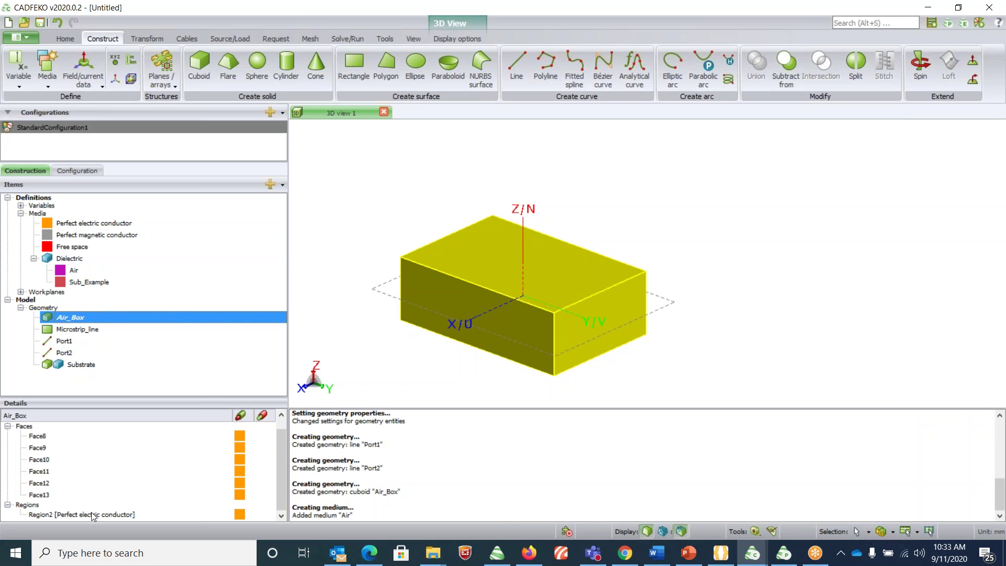
pyautogui.click(53, 516)
pyautogui.doubleClick(52, 516)
pyautogui.click(309, 97)
pyautogui.click(266, 108)
pyautogui.click(181, 279)
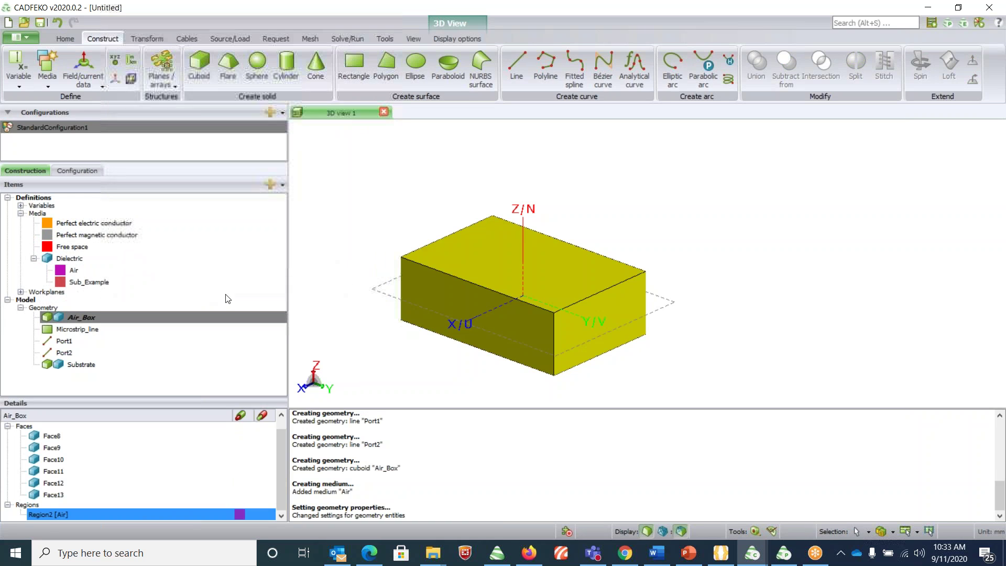
pyautogui.click(346, 252)
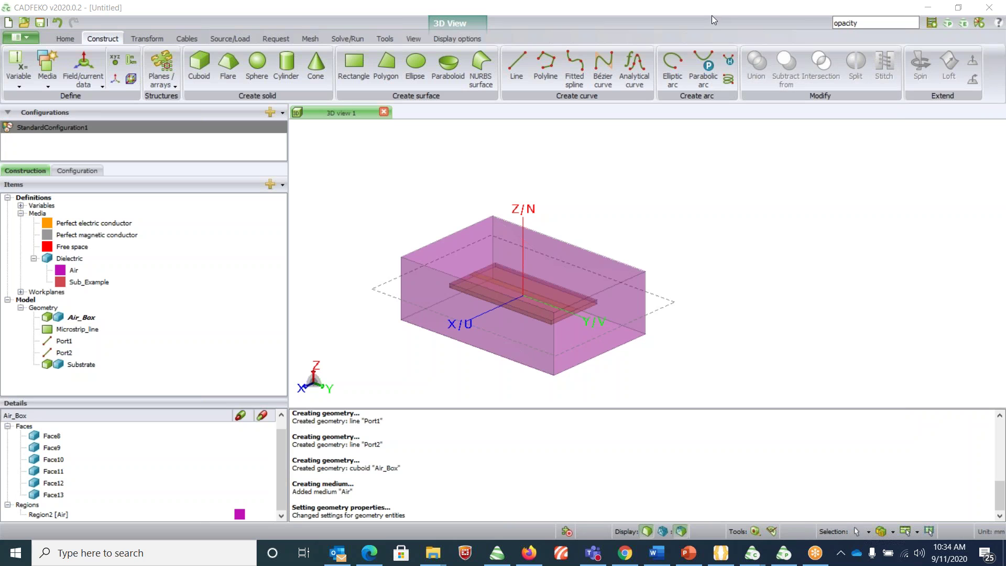
# - Find the opacity display option and set the model's opacity to 40%
pyautogui.click(869, 24)
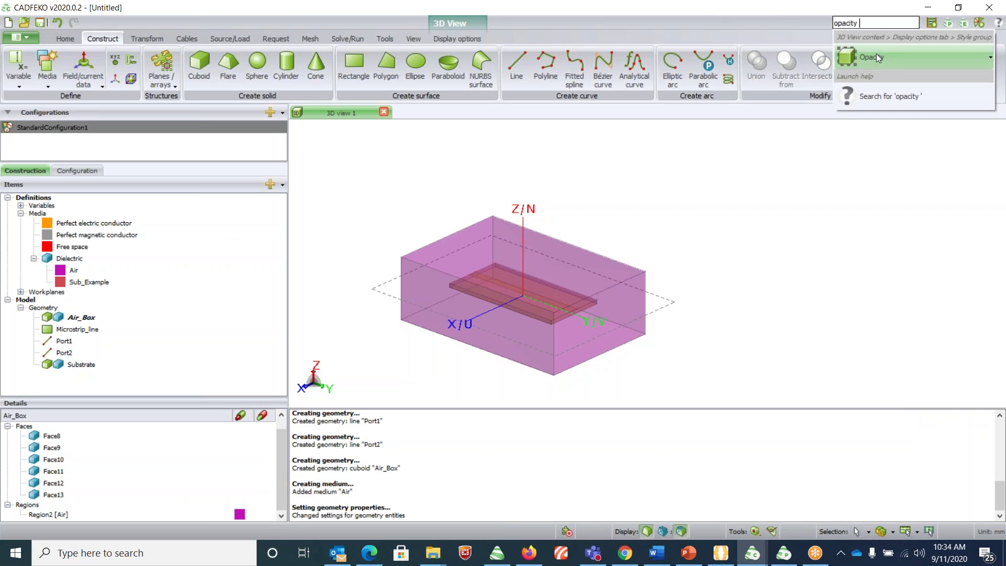
pyautogui.moveTo(934, 53)
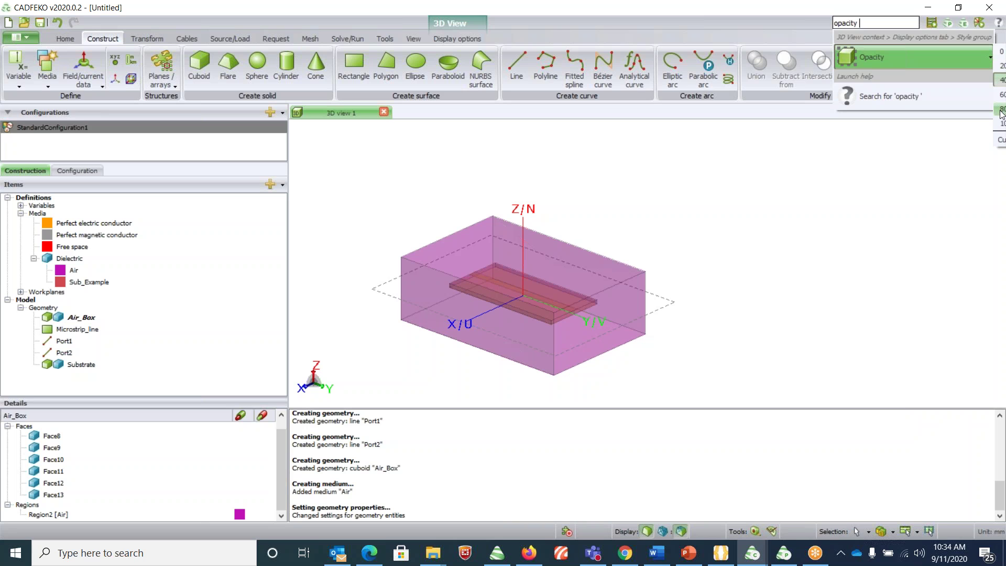
pyautogui.click(999, 84)
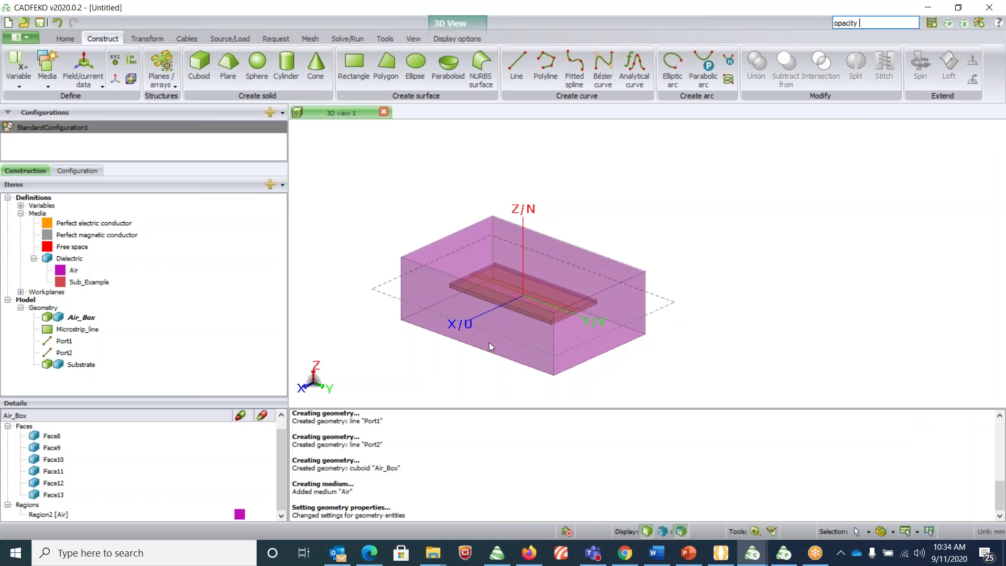
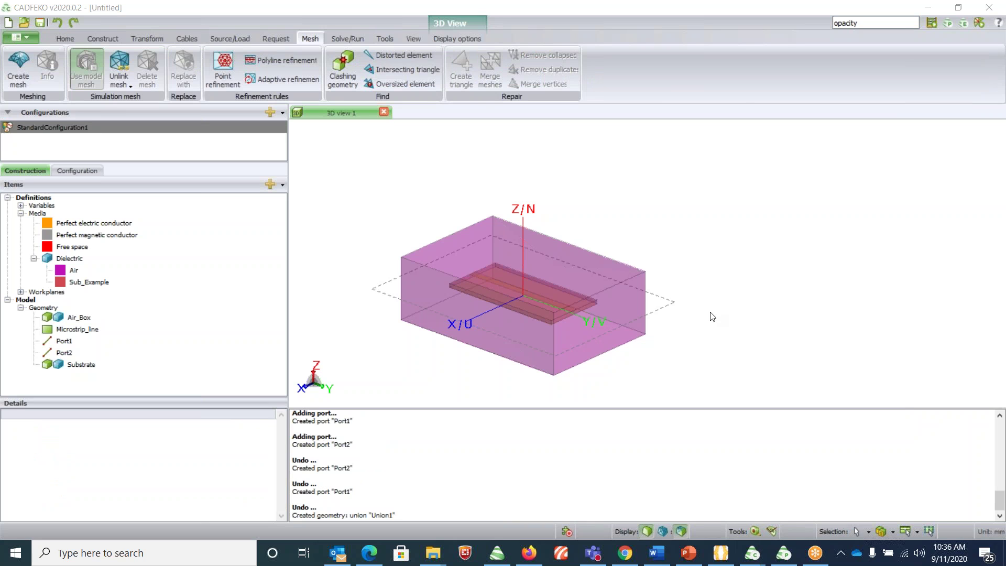
# - Set the solution frequency to a continuous (interpolated) range from 0.5e9 to 2.5e9 Hz
pyautogui.click(79, 171)
pyautogui.doubleClick(61, 310)
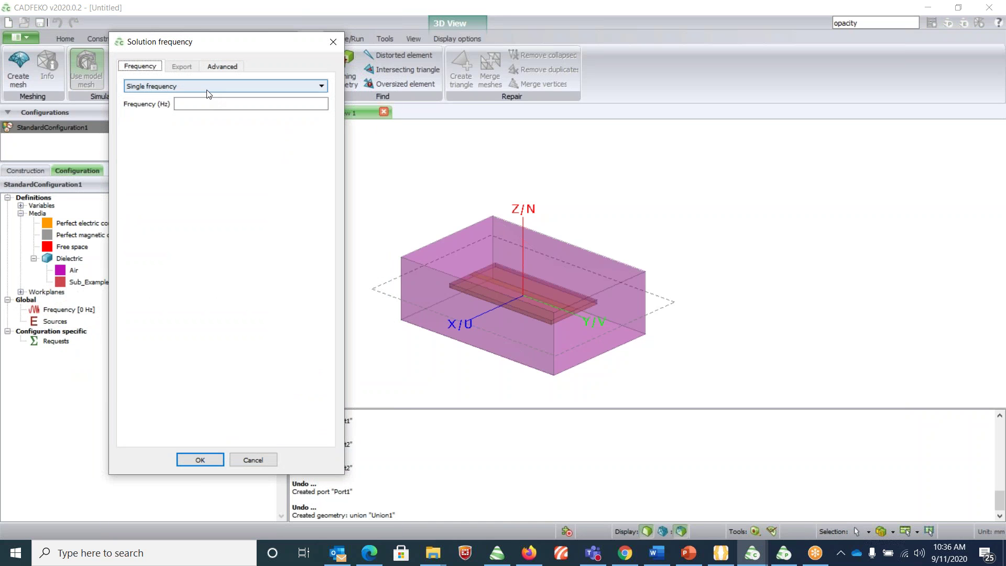
pyautogui.click(207, 87)
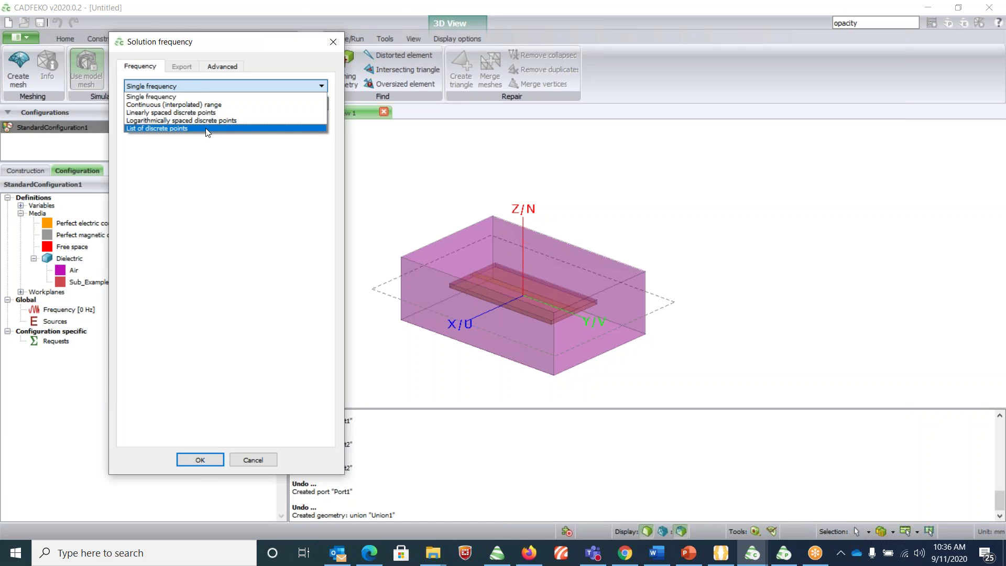
pyautogui.click(204, 104)
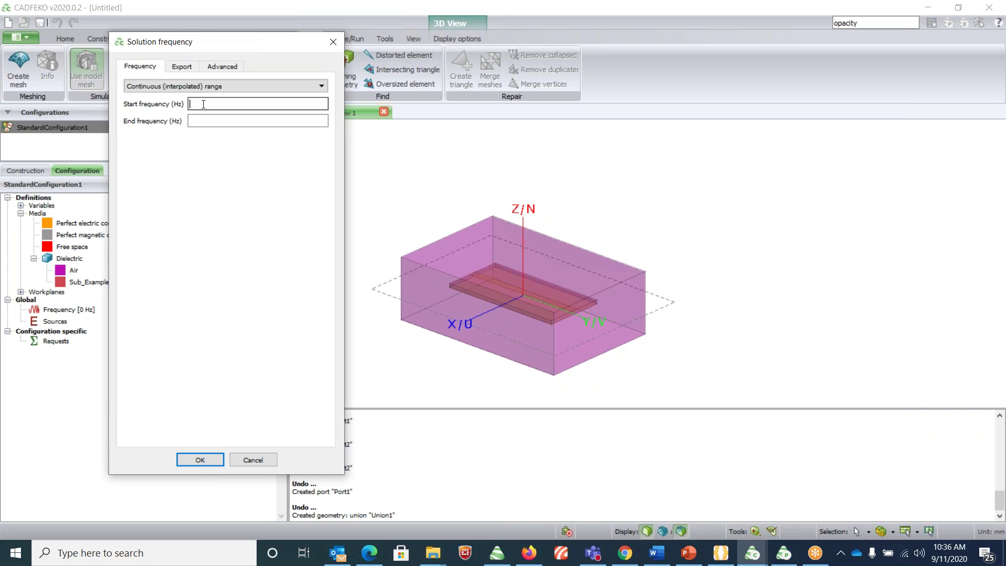
pyautogui.write('0.5e9')
pyautogui.click(206, 121)
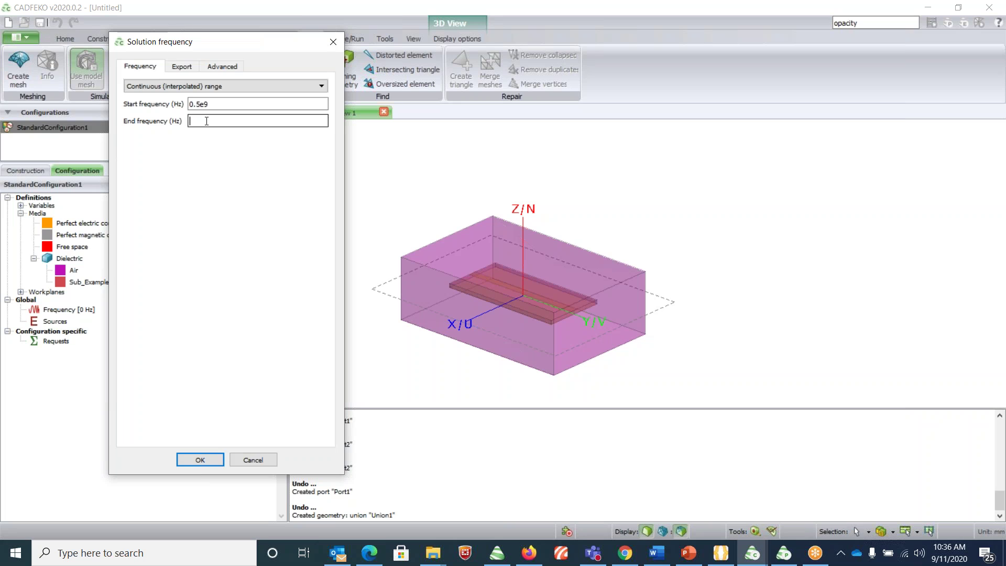
pyautogui.write('2.5e9')
pyautogui.click(215, 457)
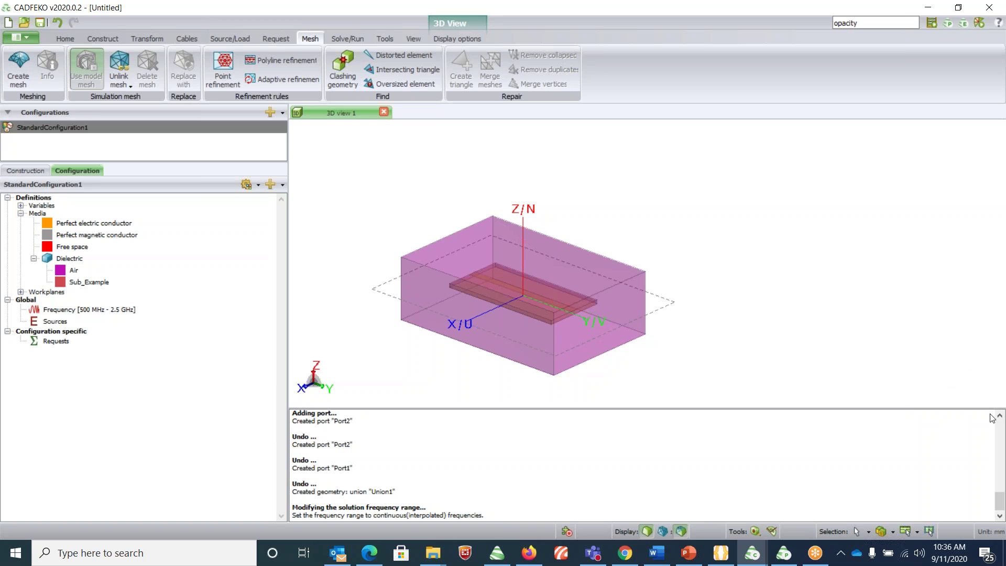
# - Union the Air_Box, Microstrip_line, Port1, Port2 and Substrate geometry into a single part
pyautogui.click(596, 283)
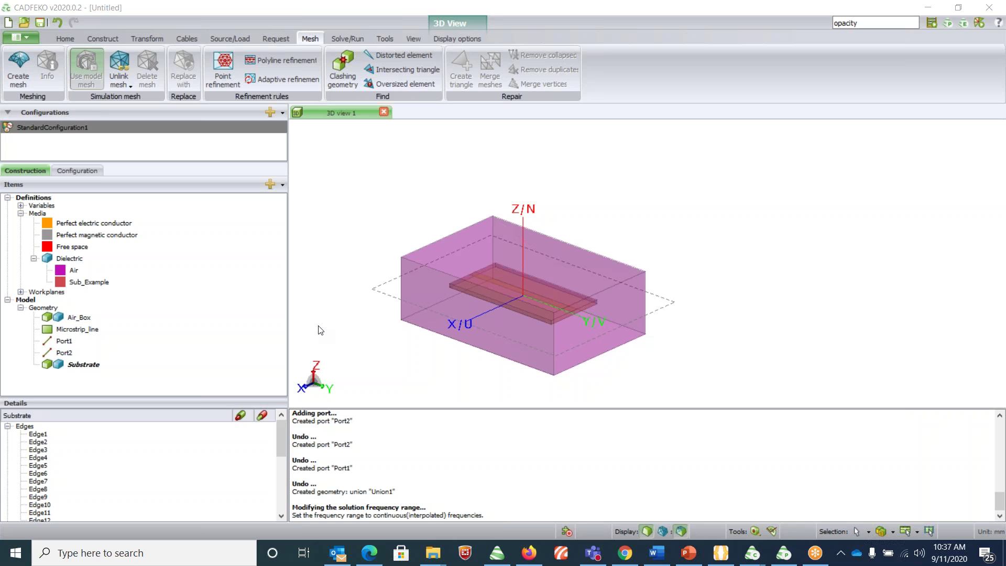
pyautogui.click(87, 318)
pyautogui.keyDown('ctrl'); pyautogui.click(79, 329); pyautogui.keyUp('ctrl')
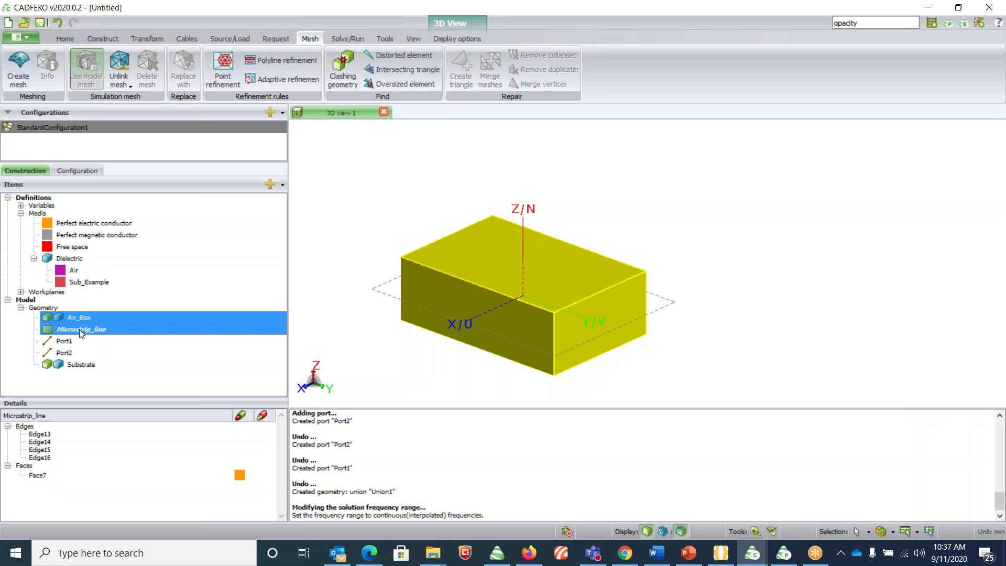
pyautogui.keyDown('ctrl'); pyautogui.click(72, 343); pyautogui.keyUp('ctrl')
pyautogui.keyDown('ctrl'); pyautogui.click(73, 352); pyautogui.keyUp('ctrl')
pyautogui.keyDown('ctrl'); pyautogui.click(81, 365); pyautogui.keyUp('ctrl')
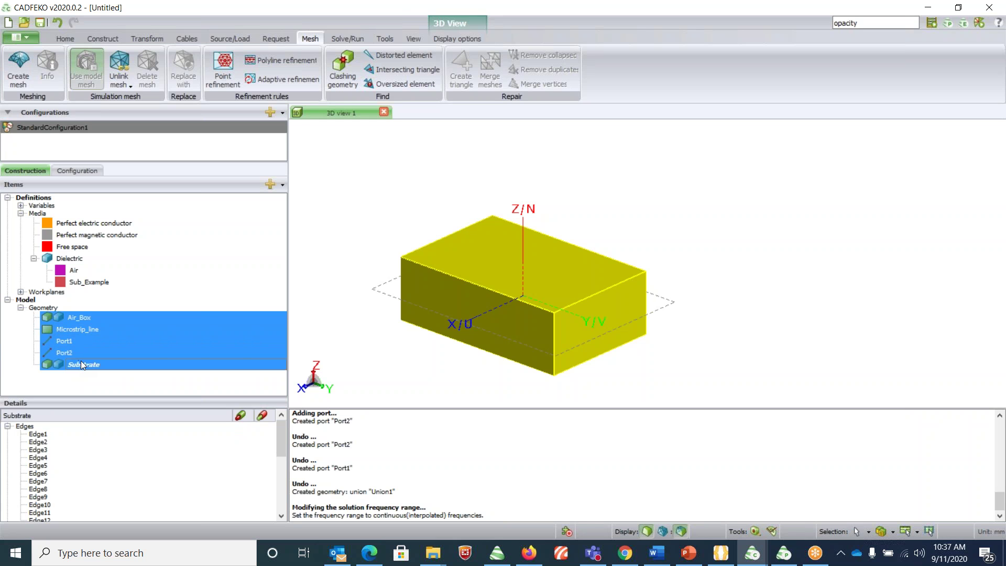
pyautogui.click(102, 39)
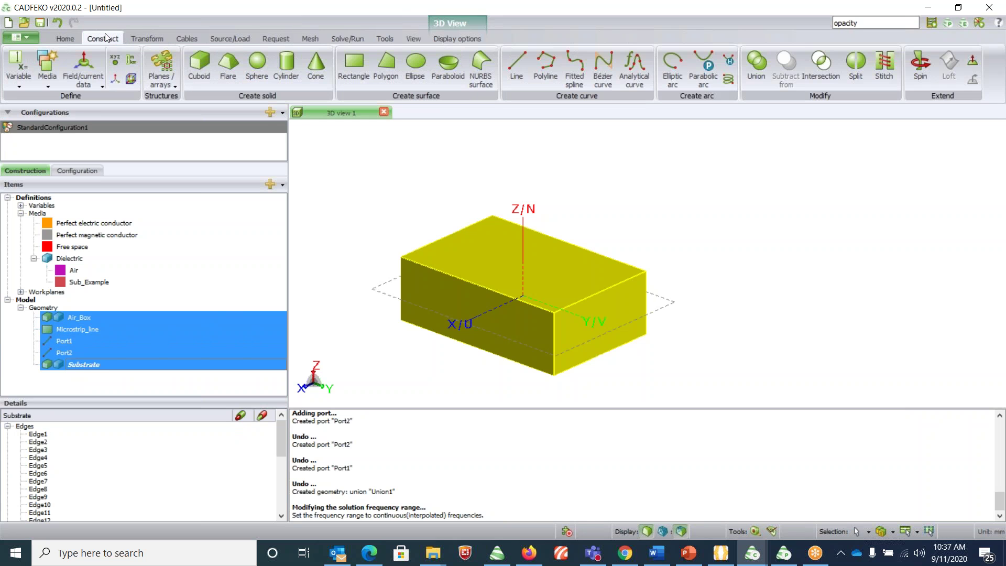
pyautogui.click(772, 69)
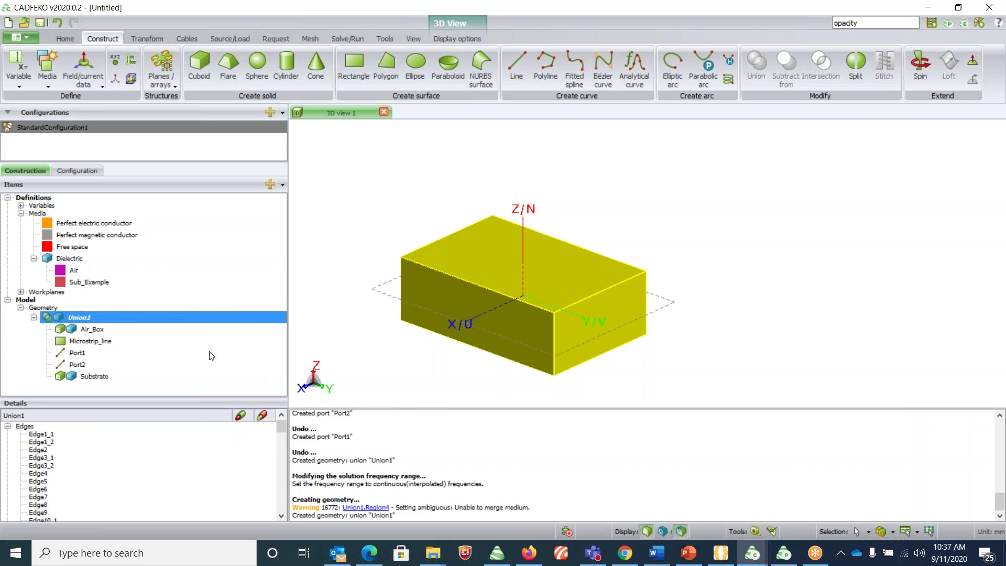
pyautogui.click(350, 275)
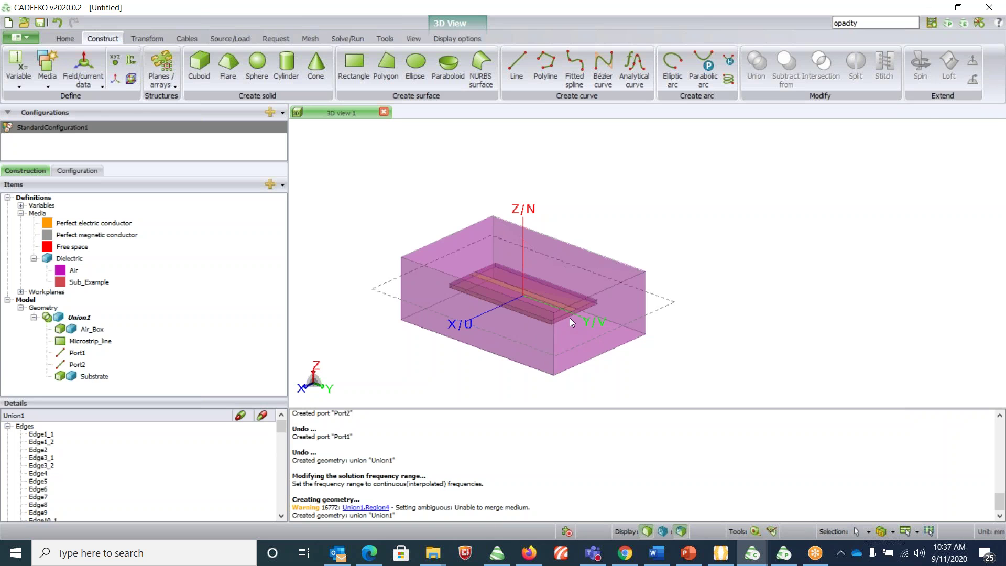
# - Create a FEM line port labelled Port1 on Union1.Wire17, the wire at the microstrip's positive V end
pyautogui.scroll(5, 569, 315)
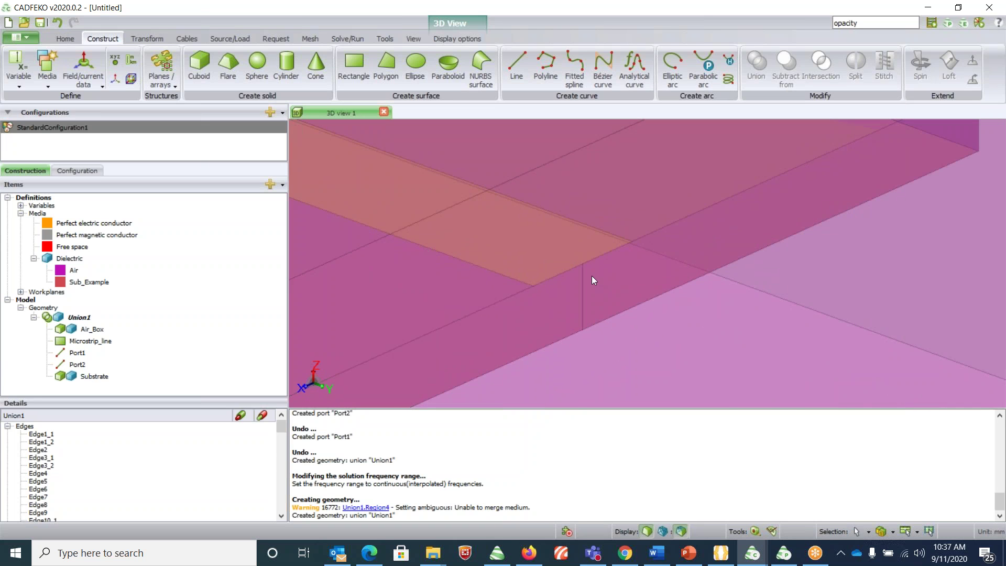
pyautogui.scroll(-5, 593, 277)
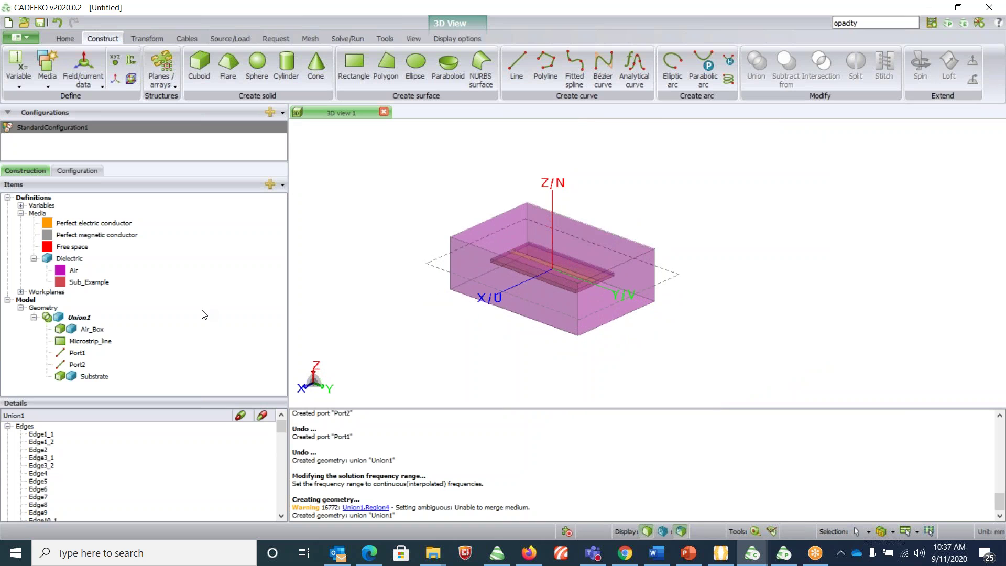
pyautogui.click(71, 317)
pyautogui.scroll(-8, 49, 453)
pyautogui.scroll(-3, 50, 453)
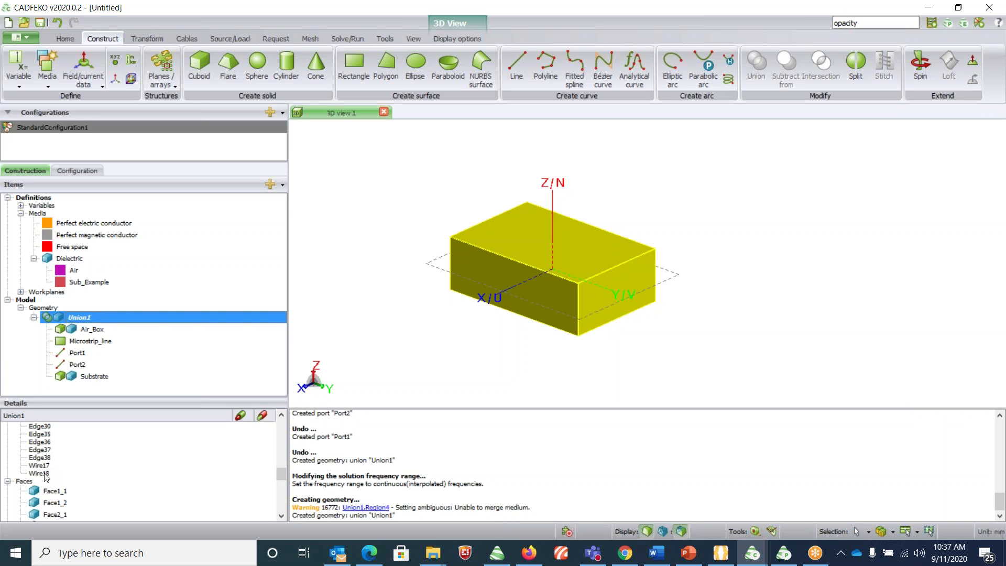
pyautogui.click(44, 467)
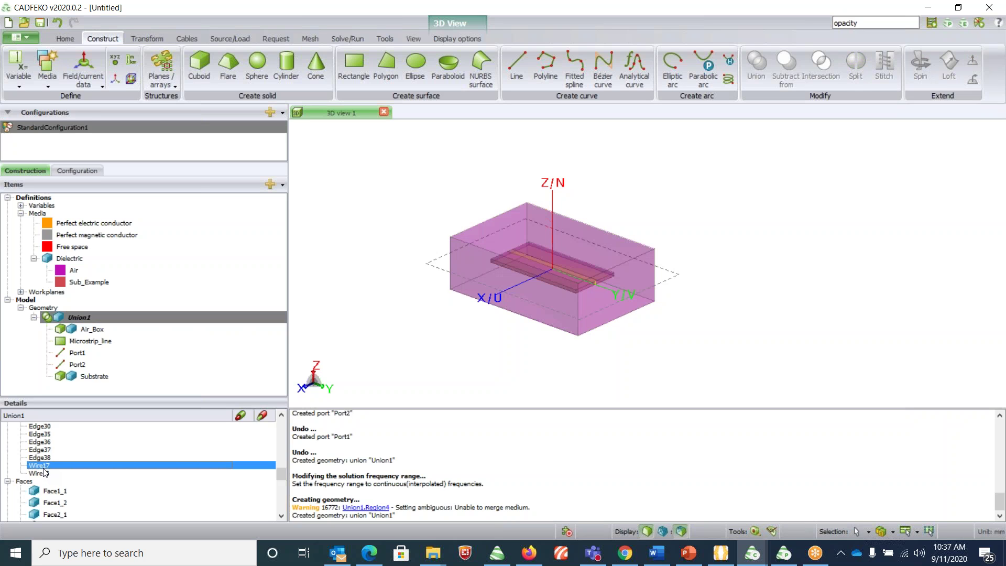
pyautogui.click(236, 40)
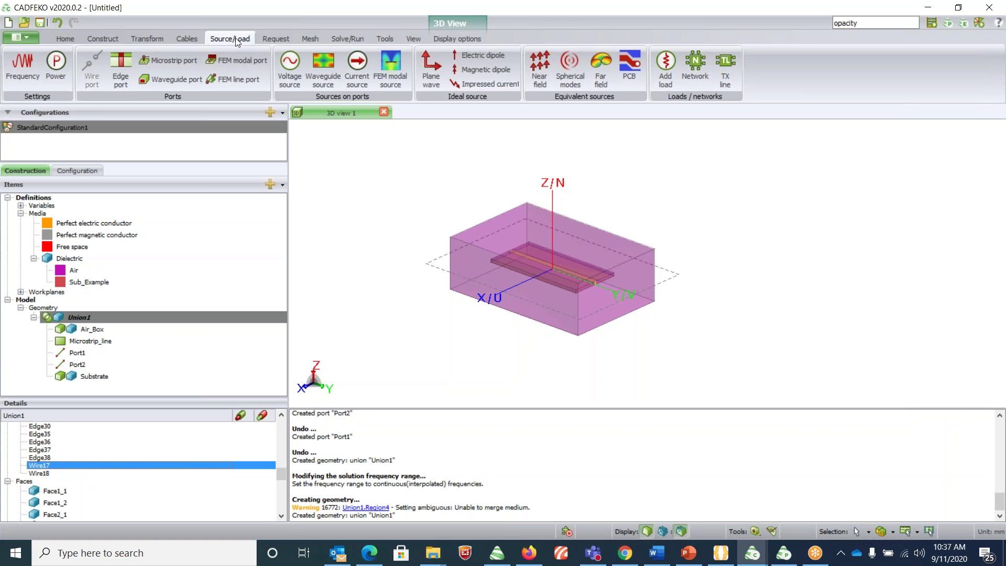
pyautogui.click(238, 77)
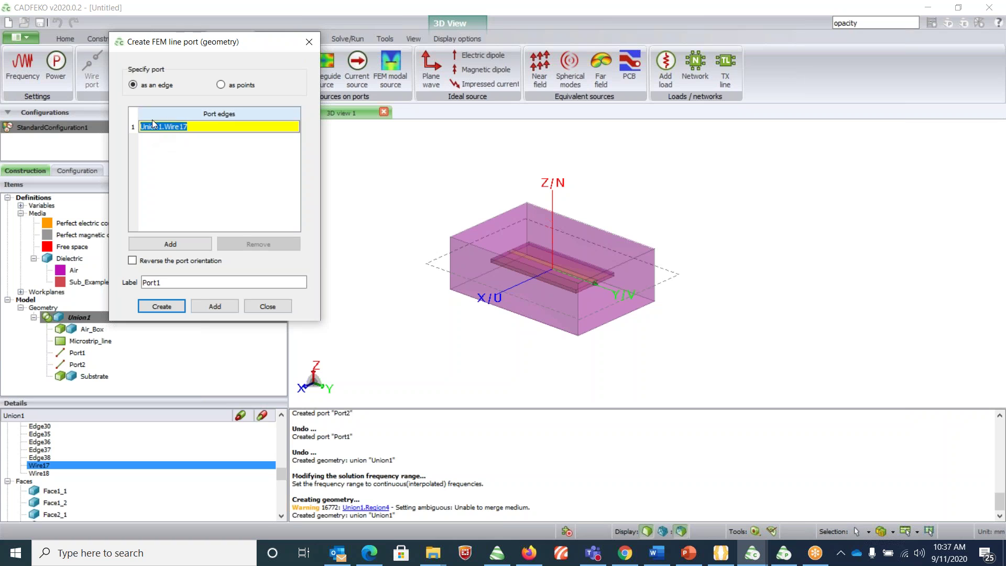
pyautogui.click(179, 307)
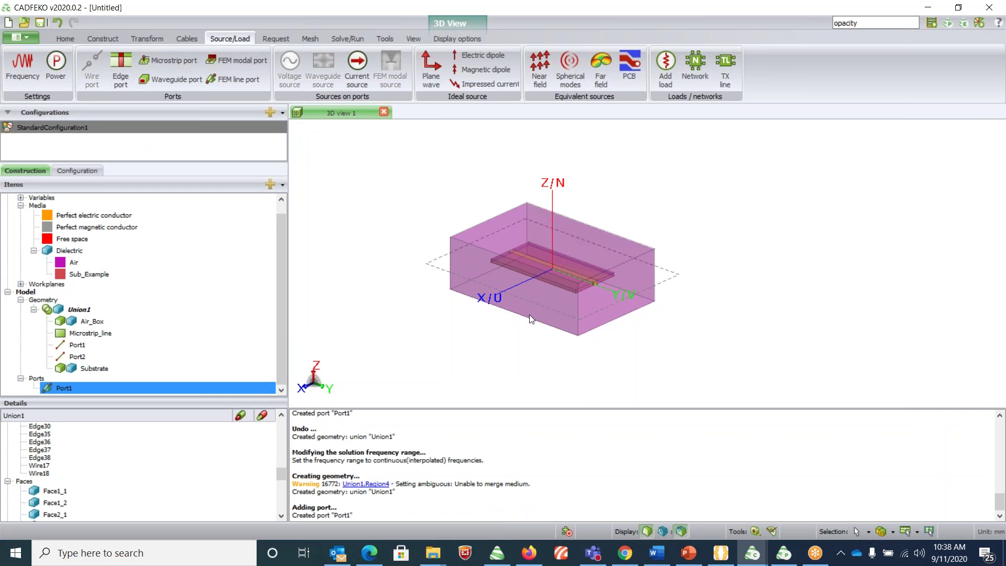
pyautogui.scroll(5, 586, 291)
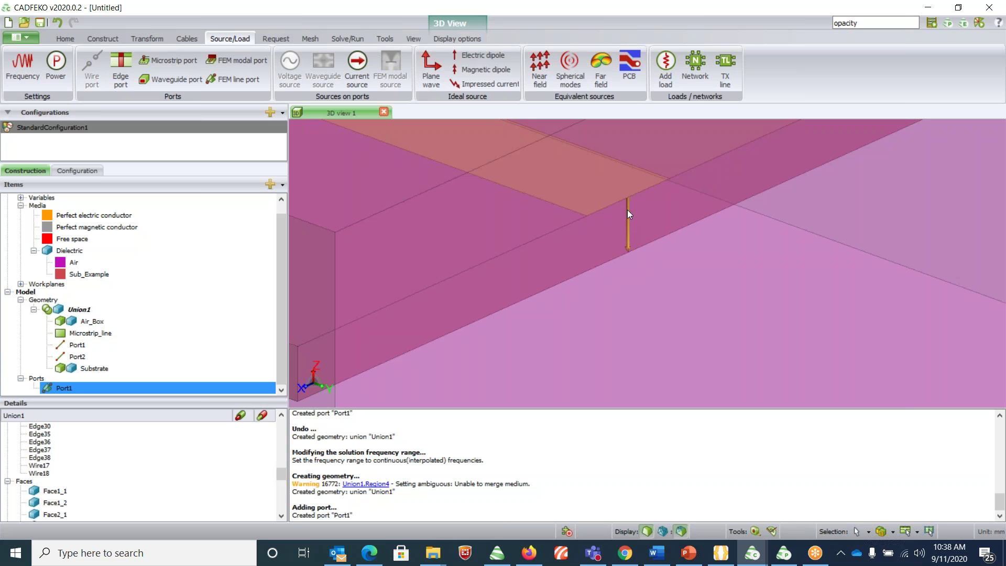
pyautogui.scroll(-5, 630, 259)
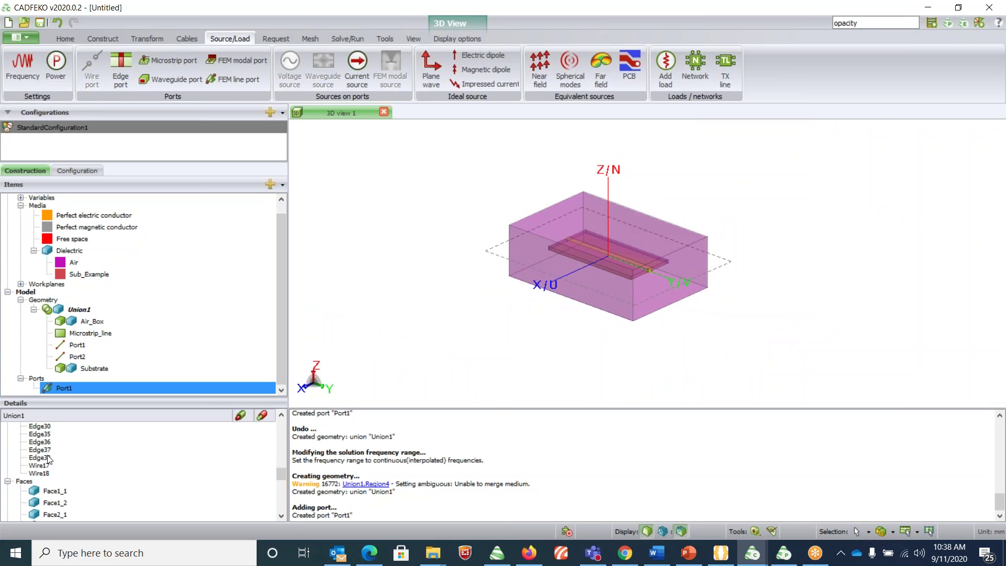
# - Create a FEM line port labelled Port2 on Union1.Wire18, the wire at the microstrip's negative V end
pyautogui.click(40, 474)
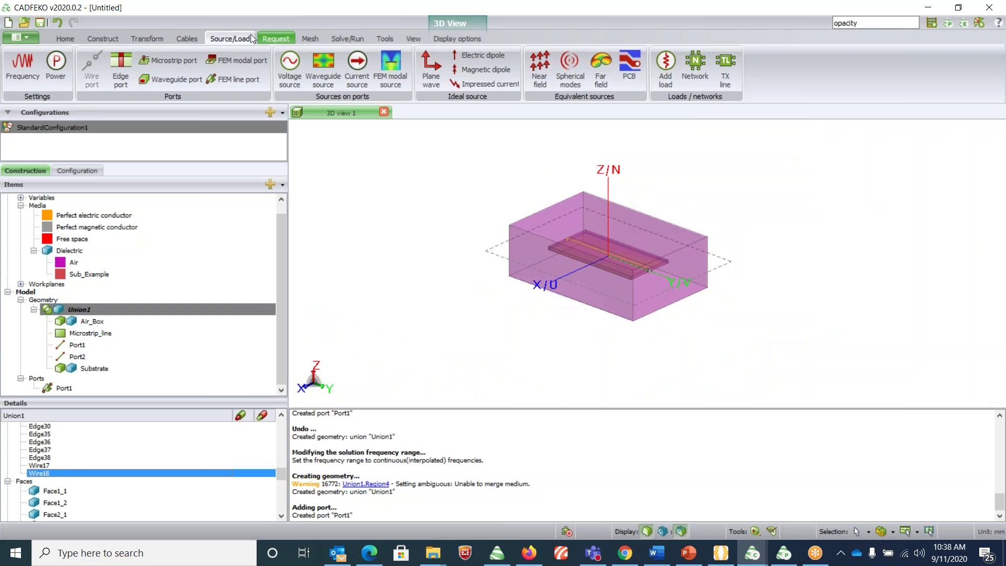
pyautogui.click(231, 80)
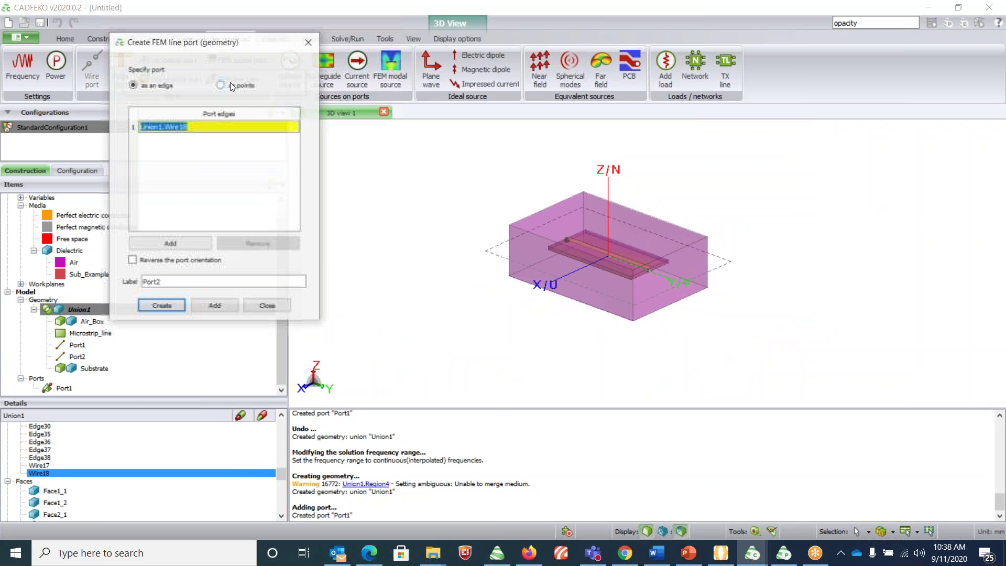
pyautogui.click(162, 307)
pyautogui.moveTo(618, 332); pyautogui.dragTo(476, 319)
pyautogui.scroll(5, 542, 271)
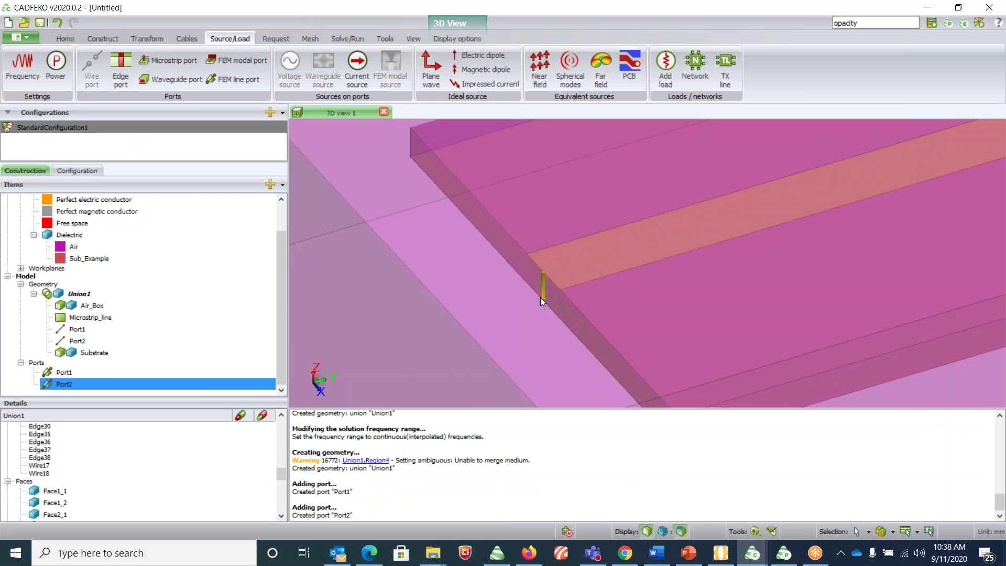
pyautogui.scroll(-5, 535, 274)
pyautogui.moveTo(731, 328); pyautogui.dragTo(377, 270)
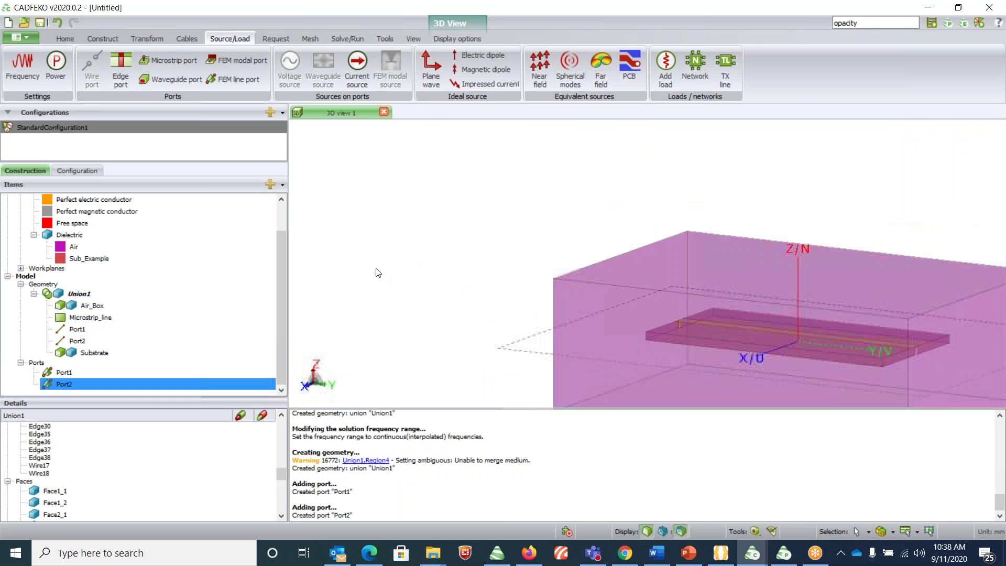
pyautogui.scroll(-2, 454, 285)
pyautogui.scroll(4, 546, 279)
pyautogui.moveTo(545, 278); pyautogui.dragTo(643, 316)
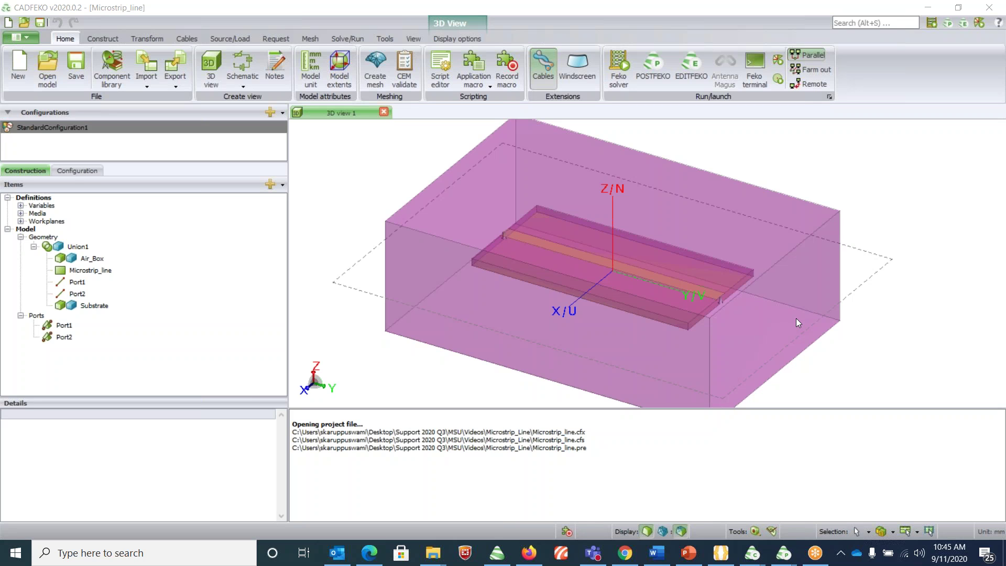
# - Create a multiport S-parameter request labelled SParameter1 with Port1 and Port2 both active at 50 ohm impedance
pyautogui.click(72, 172)
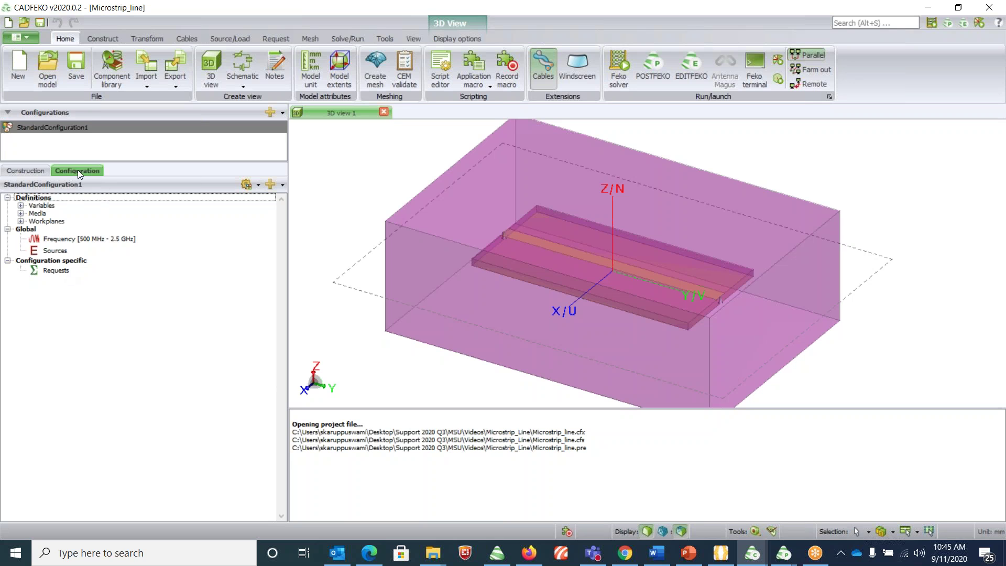
pyautogui.rightClick(55, 273)
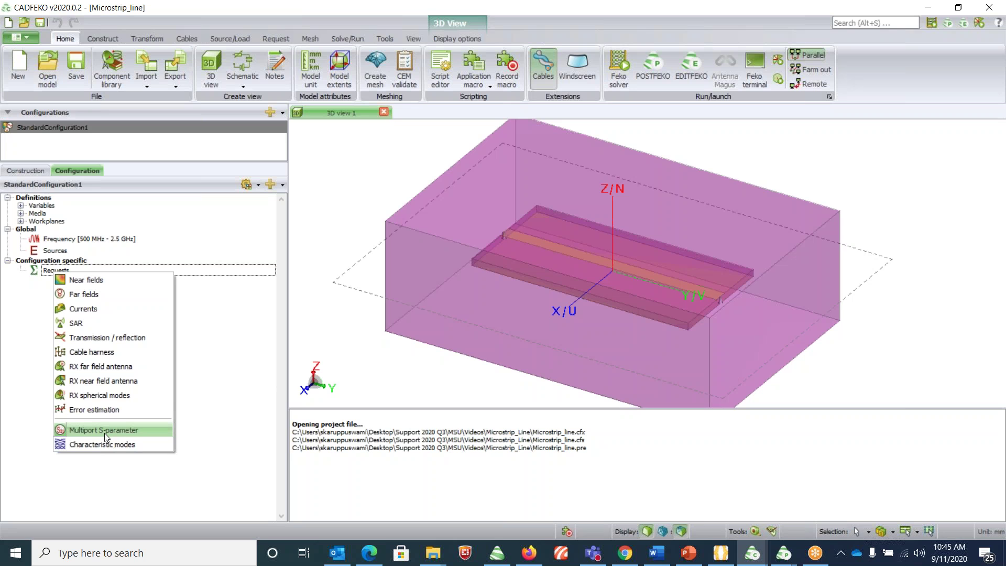
pyautogui.click(276, 38)
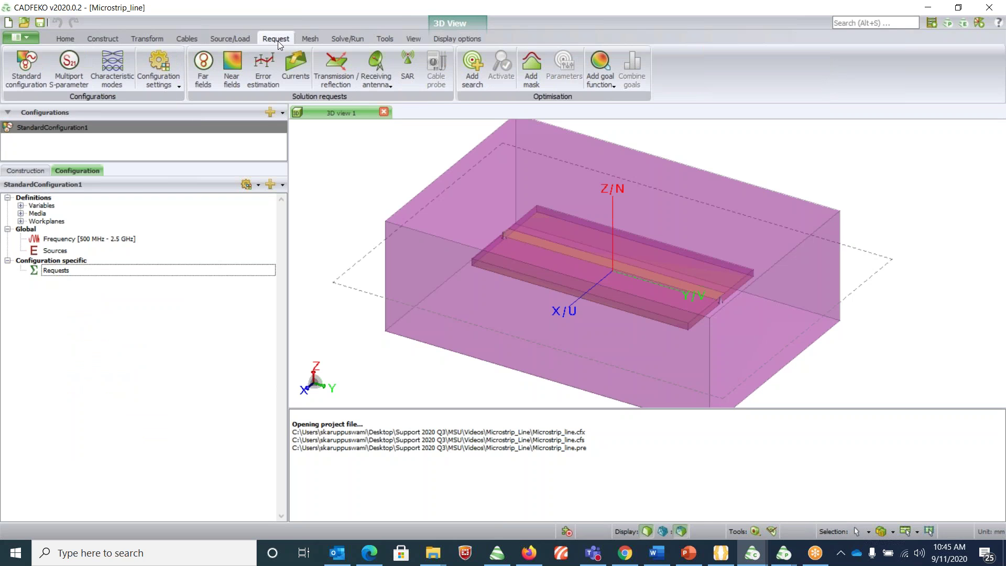
pyautogui.click(68, 75)
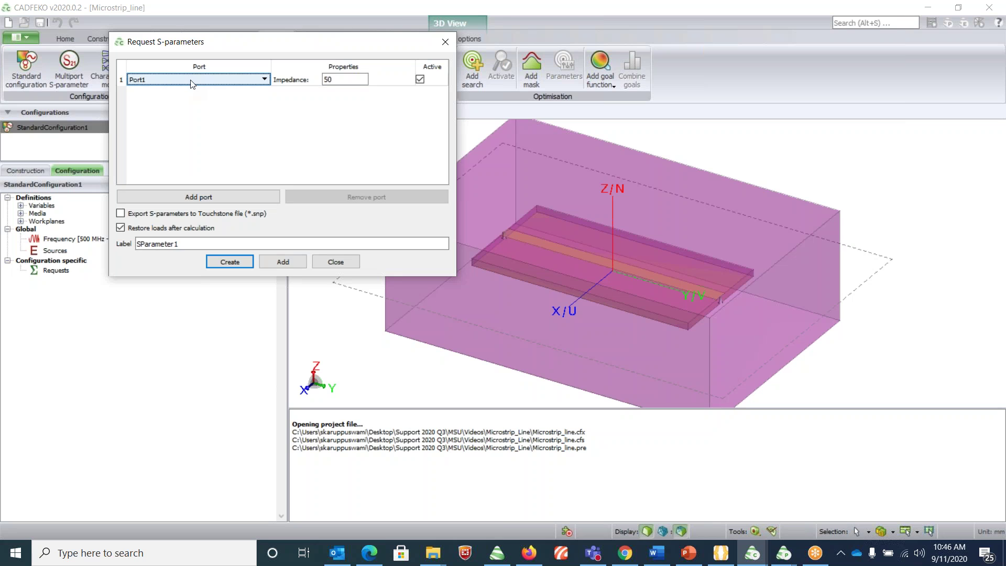
pyautogui.click(185, 200)
pyautogui.click(163, 94)
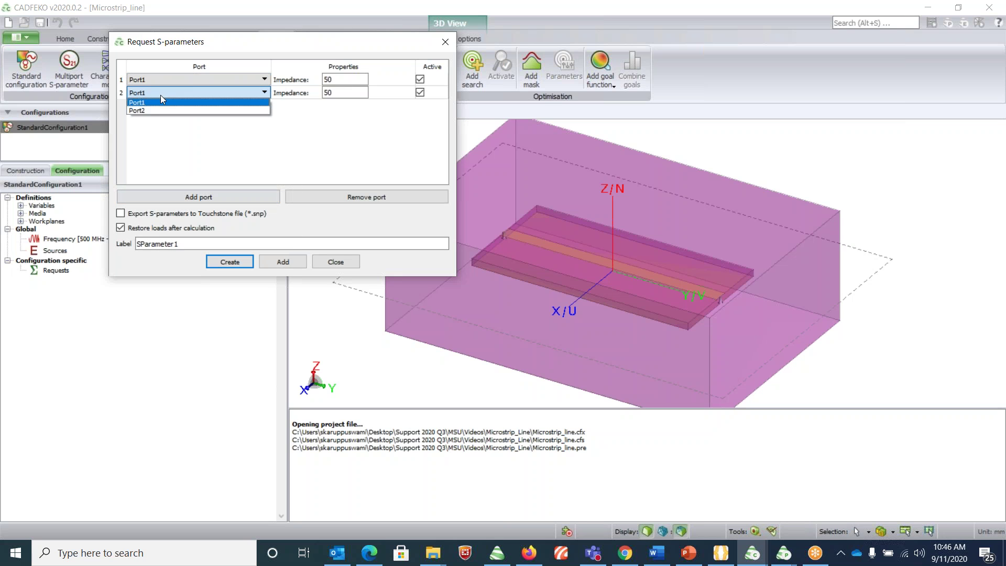
pyautogui.click(165, 110)
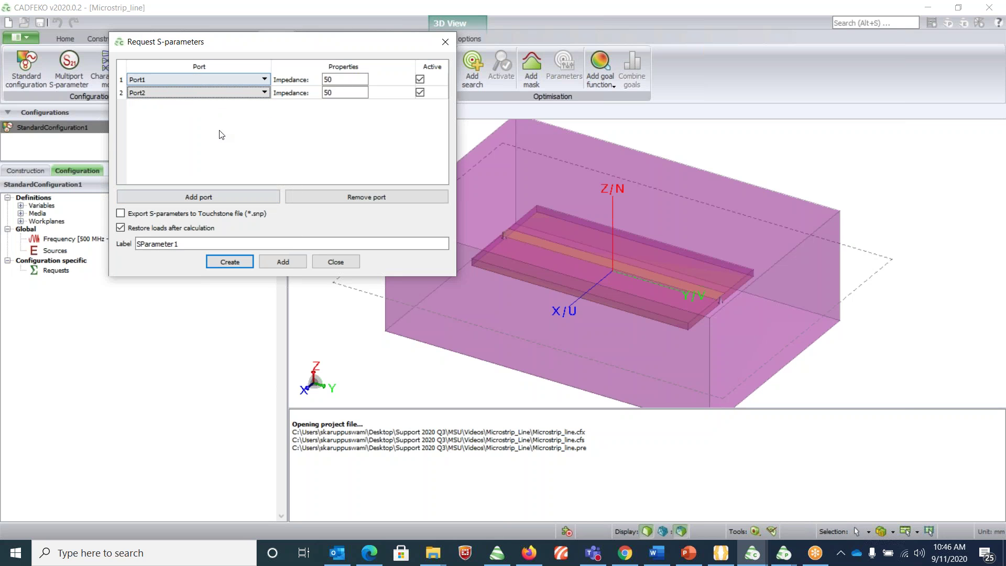
pyautogui.click(234, 262)
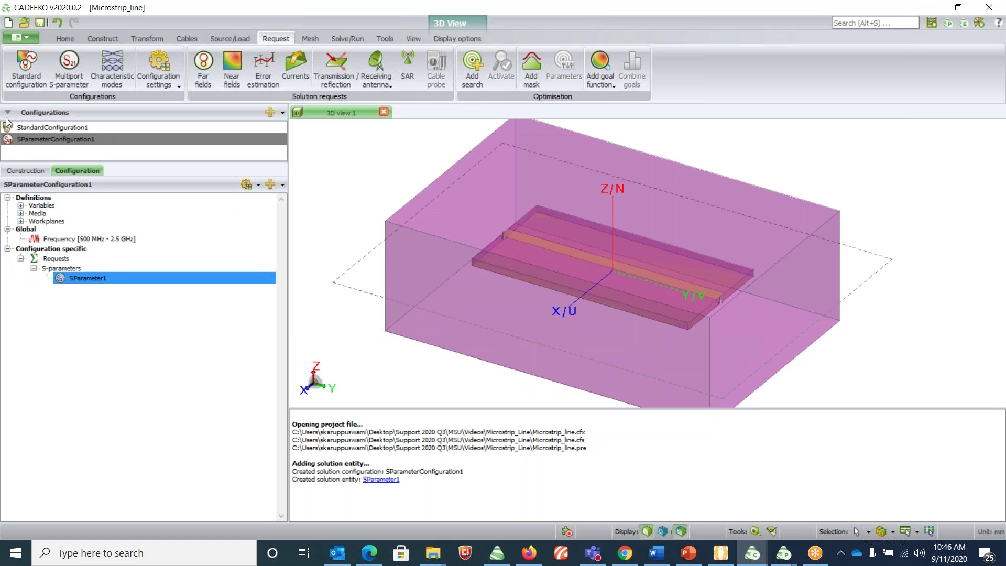
pyautogui.click(52, 137)
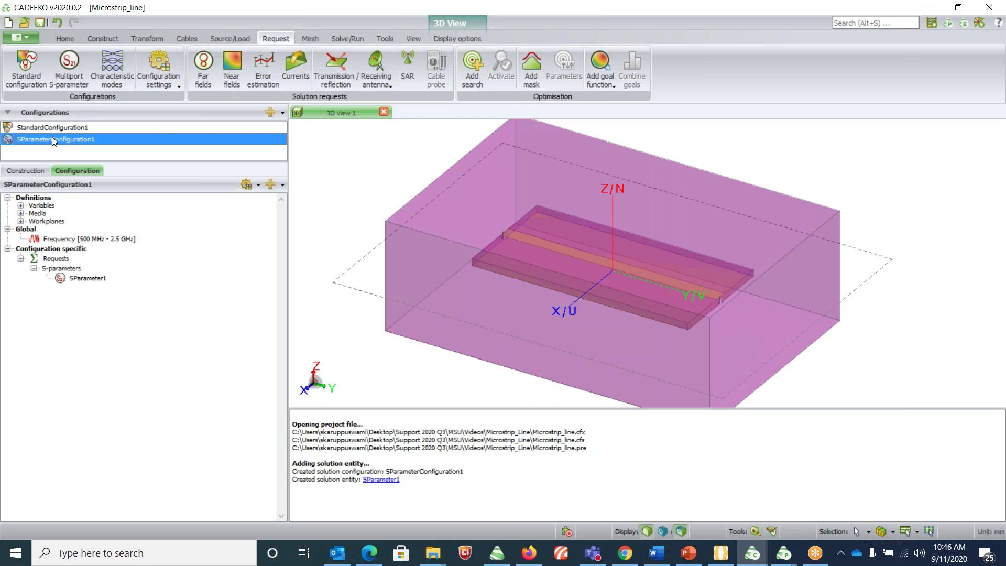
# - Set the solution method of Union1's Air and Sub_Example regions to Finite Element Method (FEM)
pyautogui.click(30, 170)
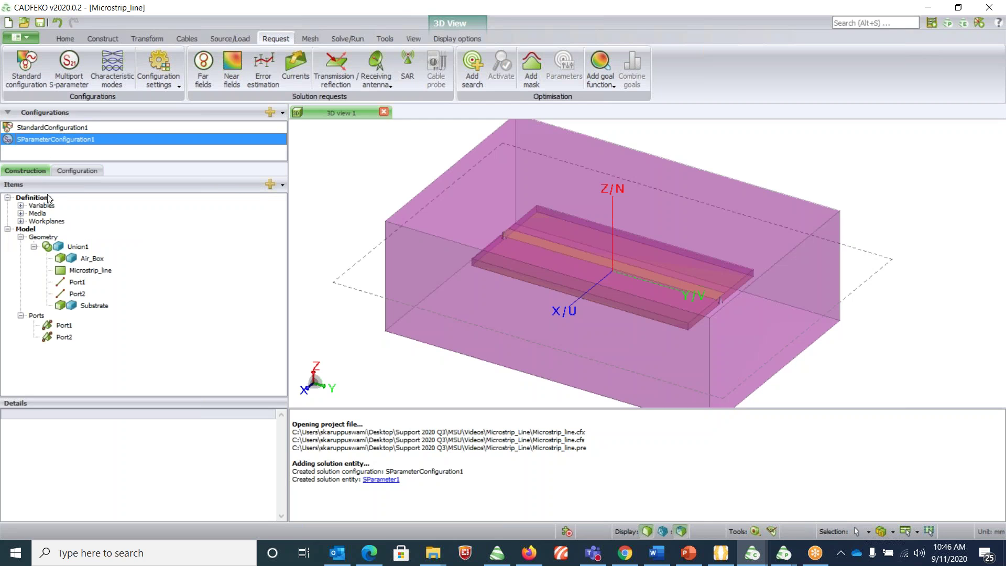
pyautogui.click(77, 247)
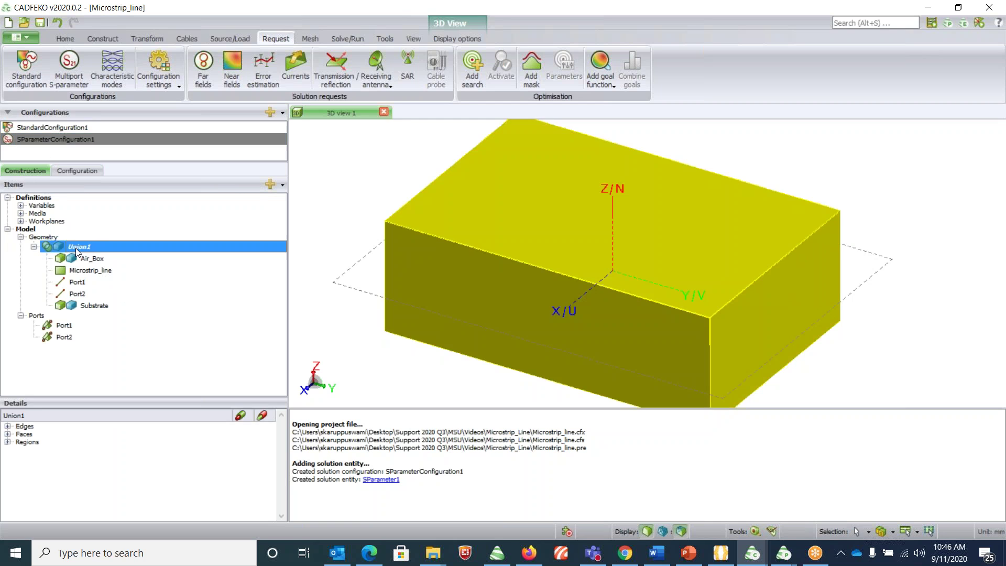
pyautogui.click(7, 442)
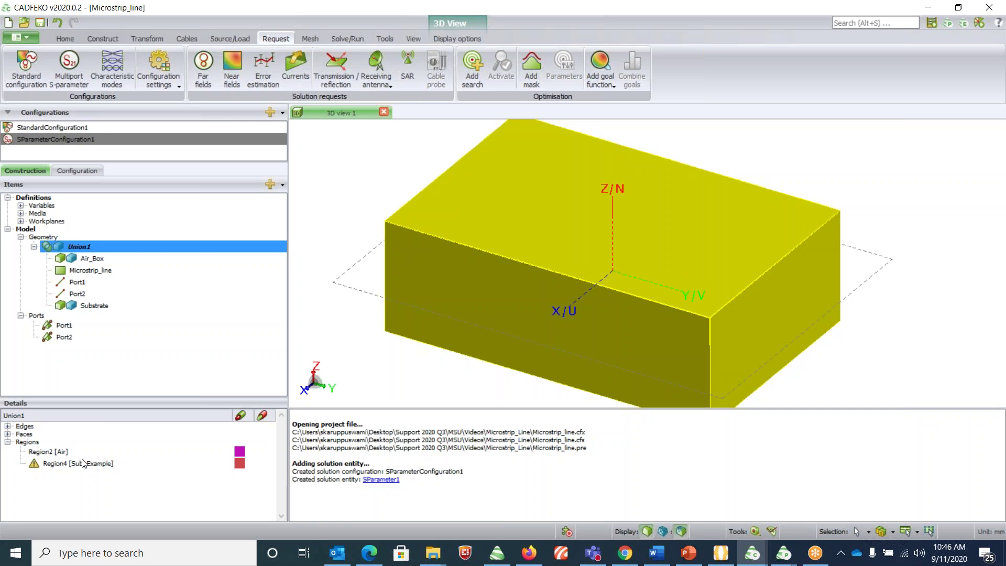
pyautogui.moveTo(82, 467)
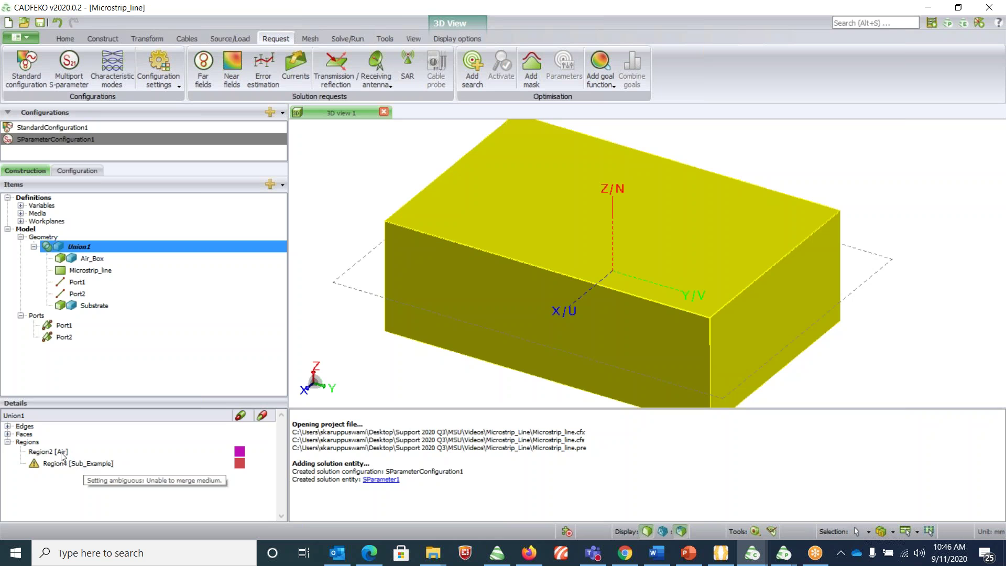
pyautogui.click(67, 453)
pyautogui.keyDown('ctrl'); pyautogui.click(63, 462); pyautogui.keyUp('ctrl')
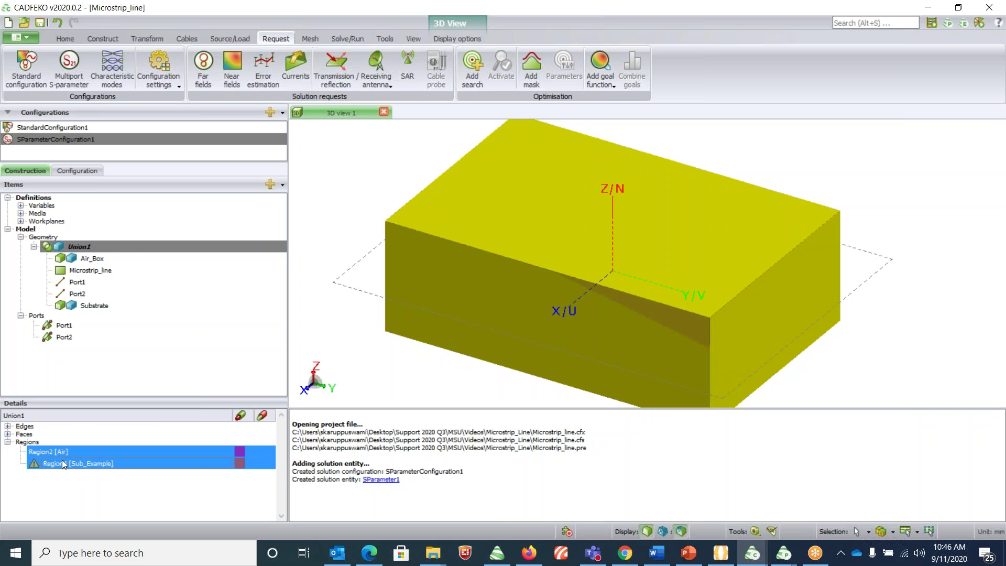
pyautogui.rightClick(62, 460)
pyautogui.click(71, 455)
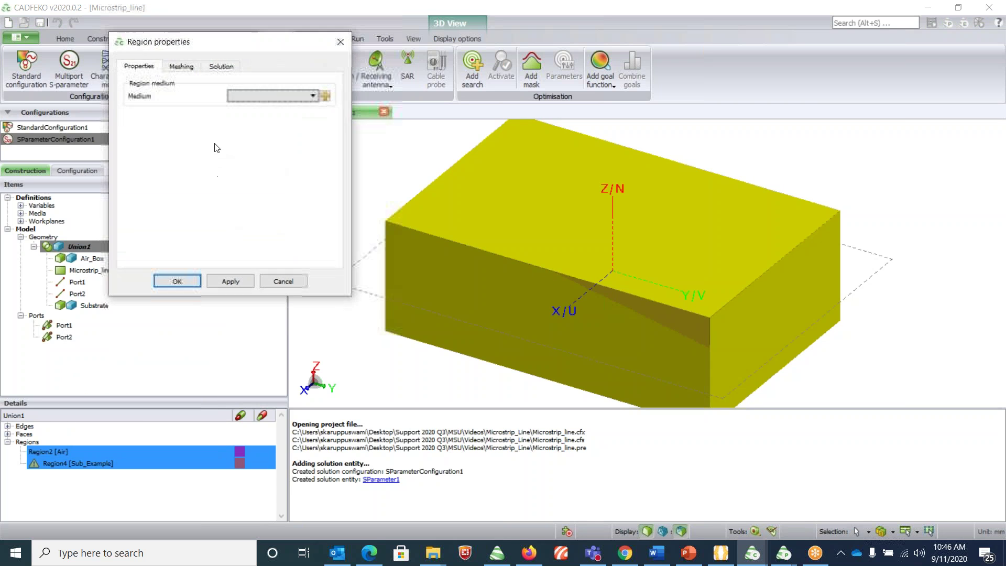
pyautogui.click(220, 67)
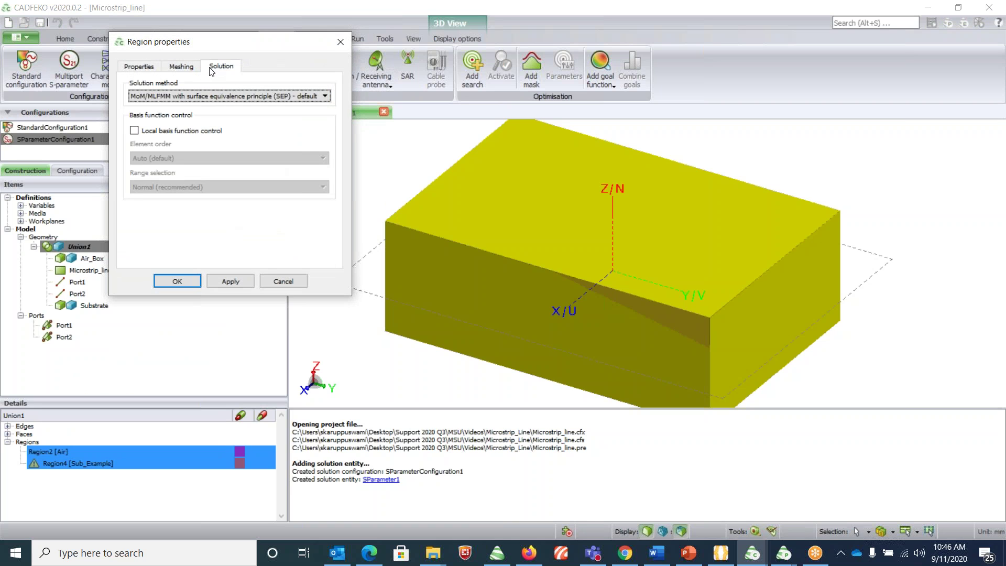
pyautogui.click(200, 99)
pyautogui.click(176, 124)
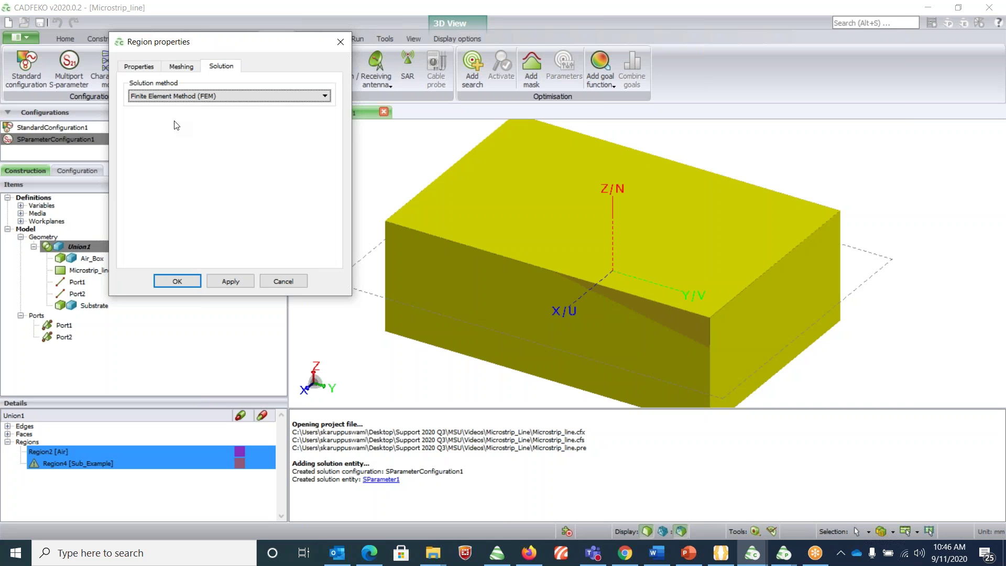
pyautogui.click(181, 279)
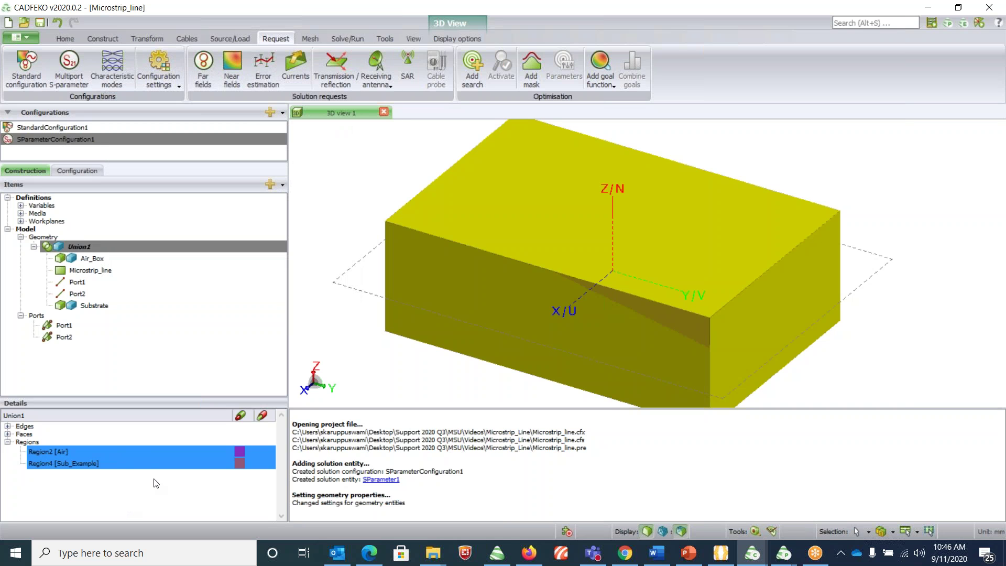
pyautogui.click(95, 505)
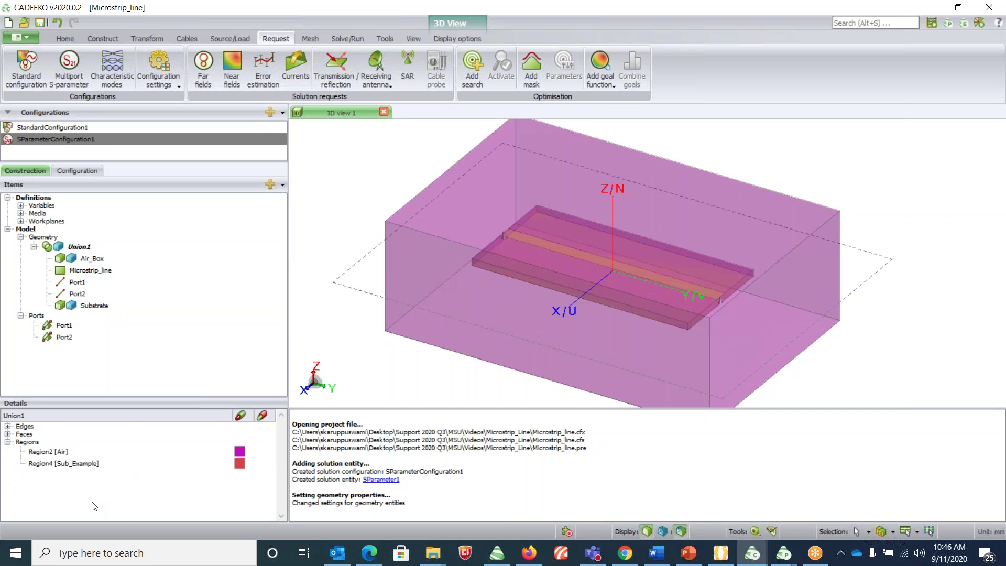
# - Check the region properties of Union1's Air and Sub_Example regions, including their assigned solution method
pyautogui.click(58, 452)
pyautogui.keyDown('shift'); pyautogui.click(60, 463); pyautogui.keyUp('shift')
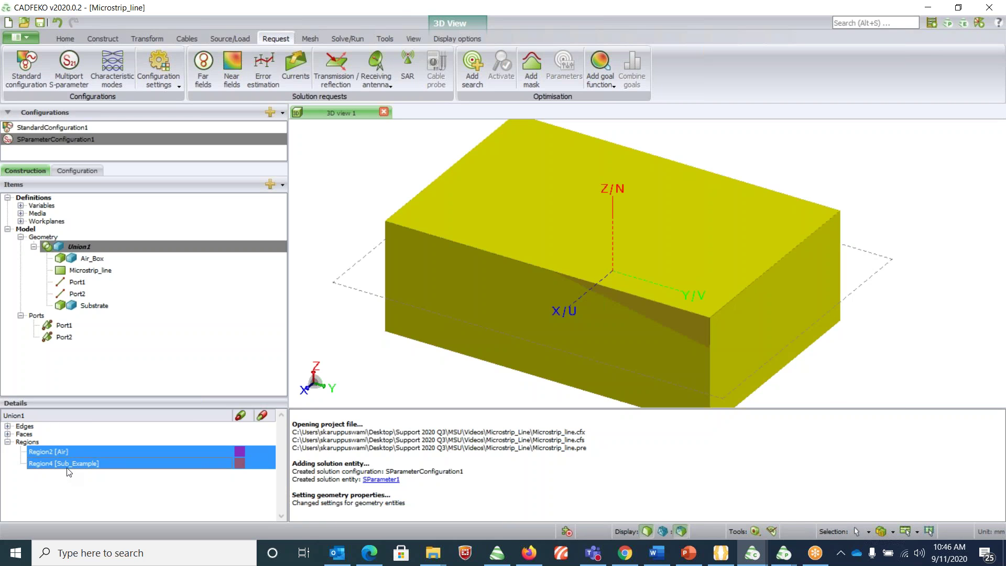
pyautogui.click(68, 465)
pyautogui.doubleClick(68, 465)
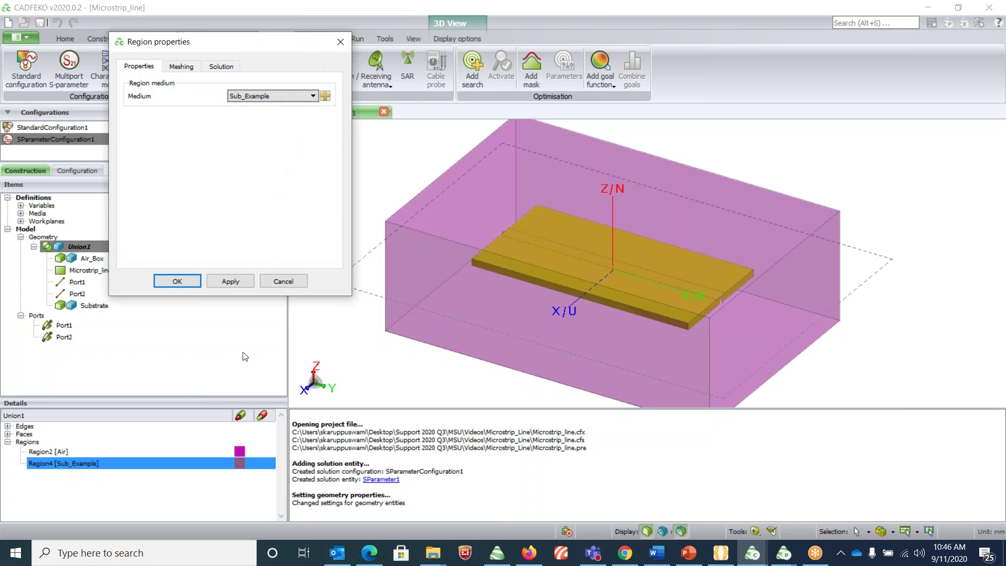
pyautogui.click(283, 279)
pyautogui.keyDown('shift'); pyautogui.click(57, 452); pyautogui.keyUp('shift')
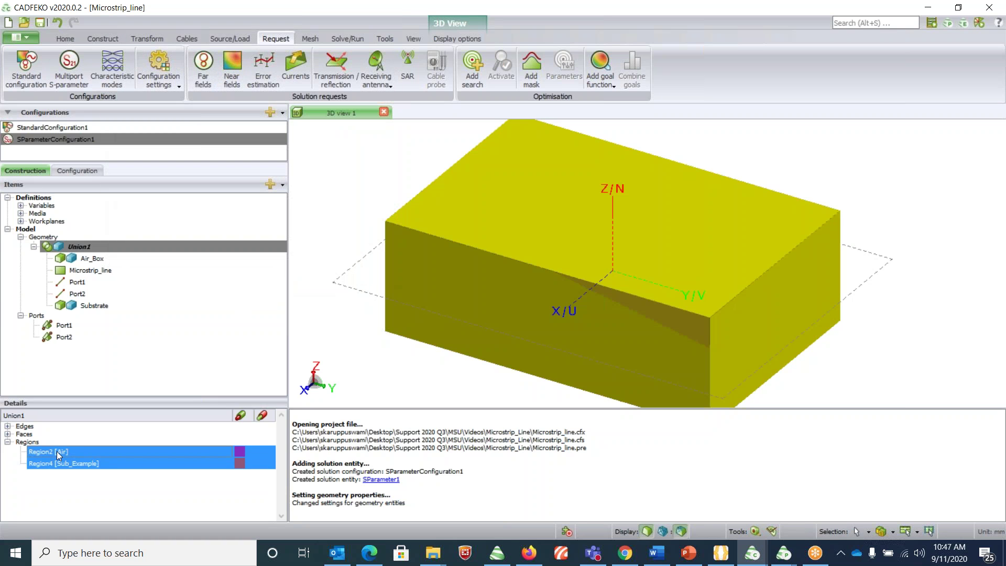
pyautogui.rightClick(57, 451)
pyautogui.click(73, 443)
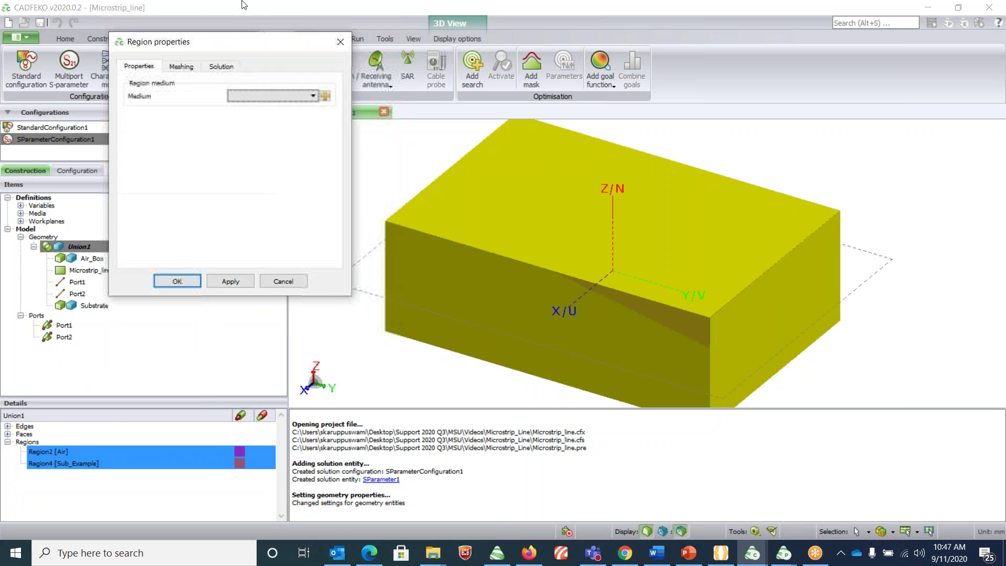
pyautogui.click(219, 67)
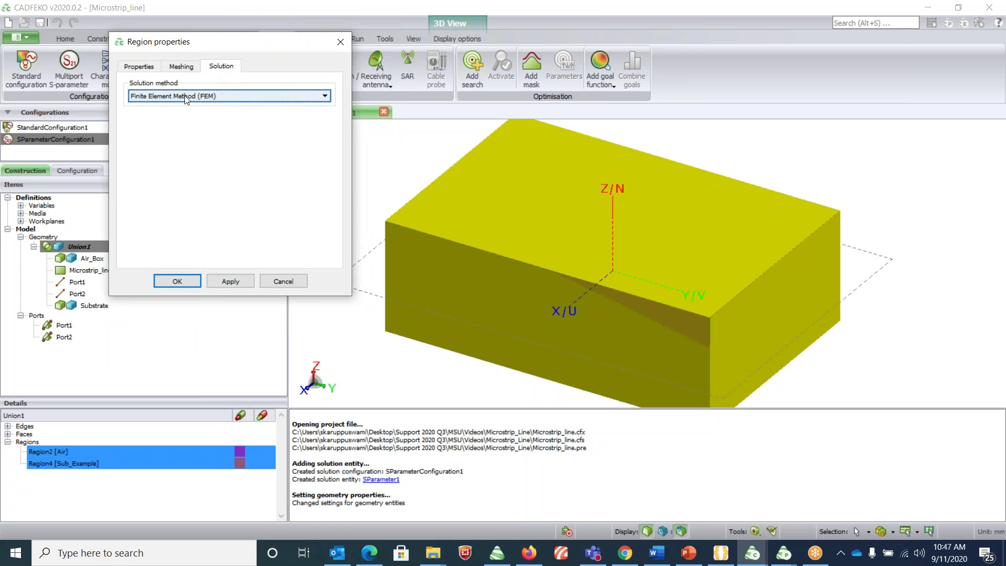
pyautogui.click(177, 283)
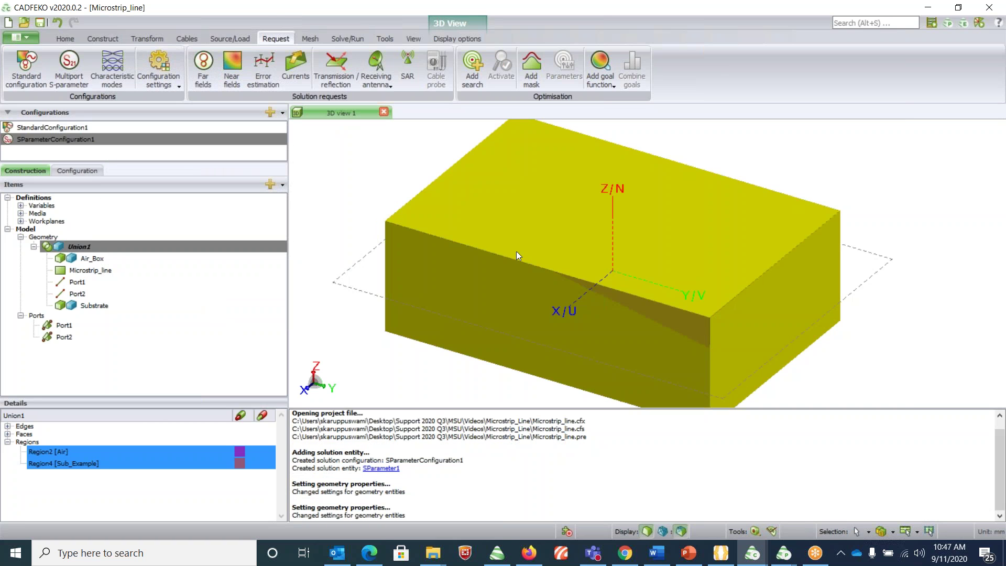
# - Decouple the FEM solution from MoM in the solver settings so it uses the FEM absorbing boundary condition
pyautogui.click(341, 39)
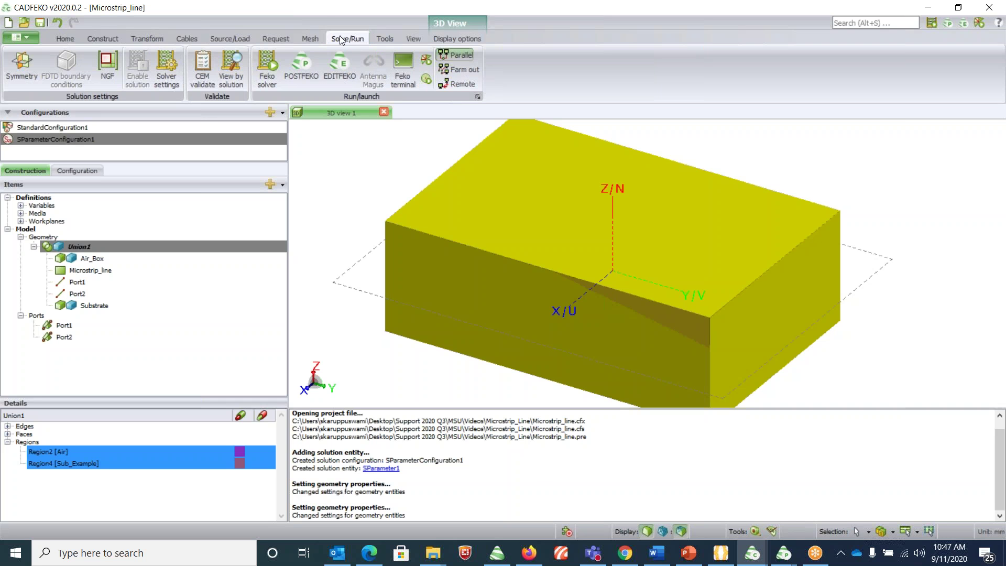
pyautogui.click(165, 87)
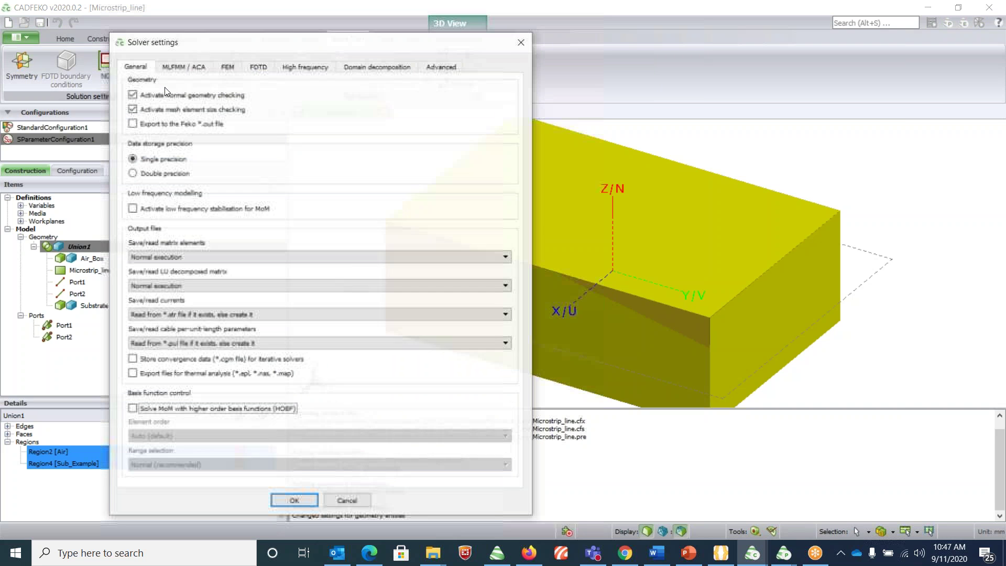
pyautogui.click(227, 68)
pyautogui.click(135, 84)
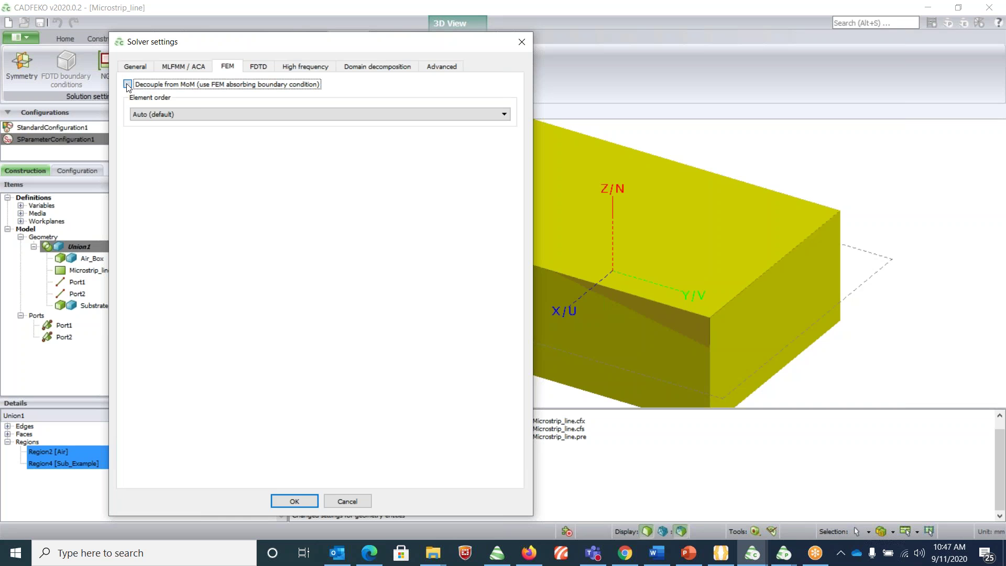
pyautogui.click(276, 498)
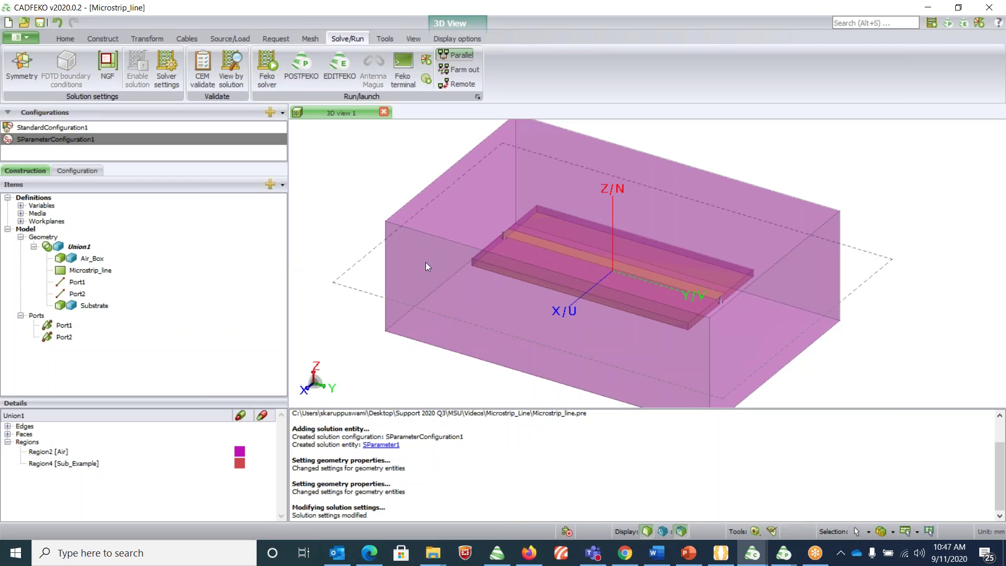
# - Exclude StandardConfiguration1 from the solution configurations
pyautogui.click(83, 174)
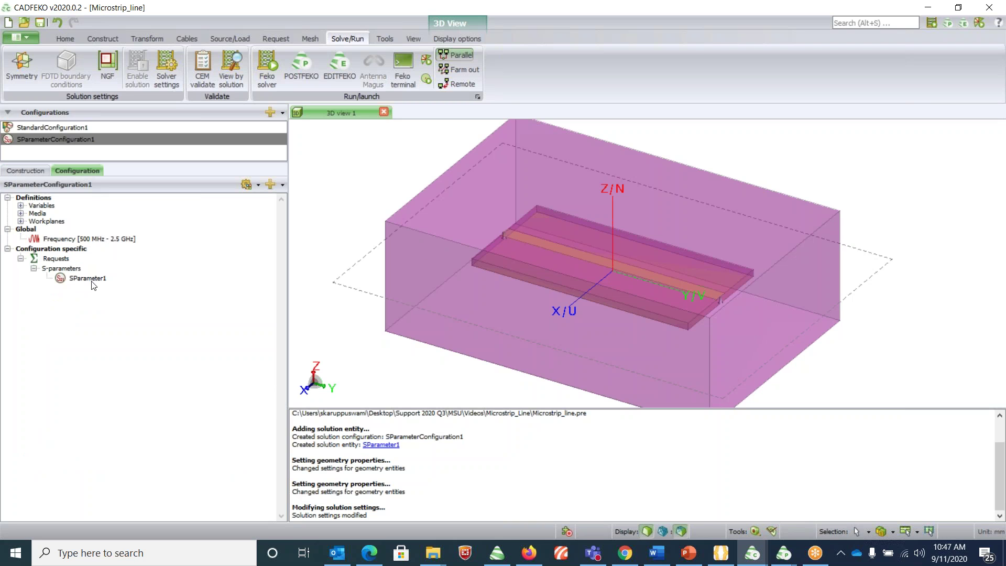
pyautogui.click(68, 128)
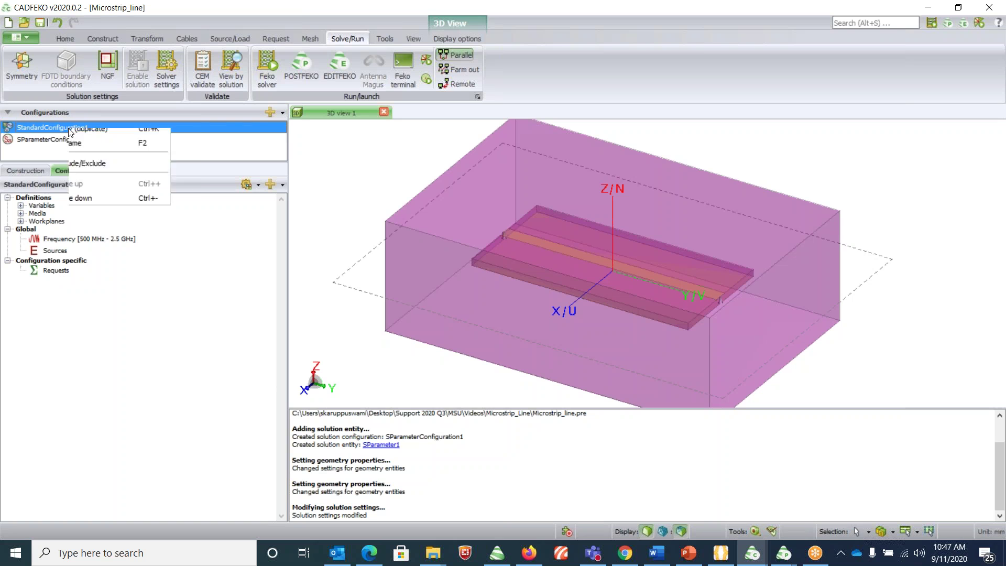
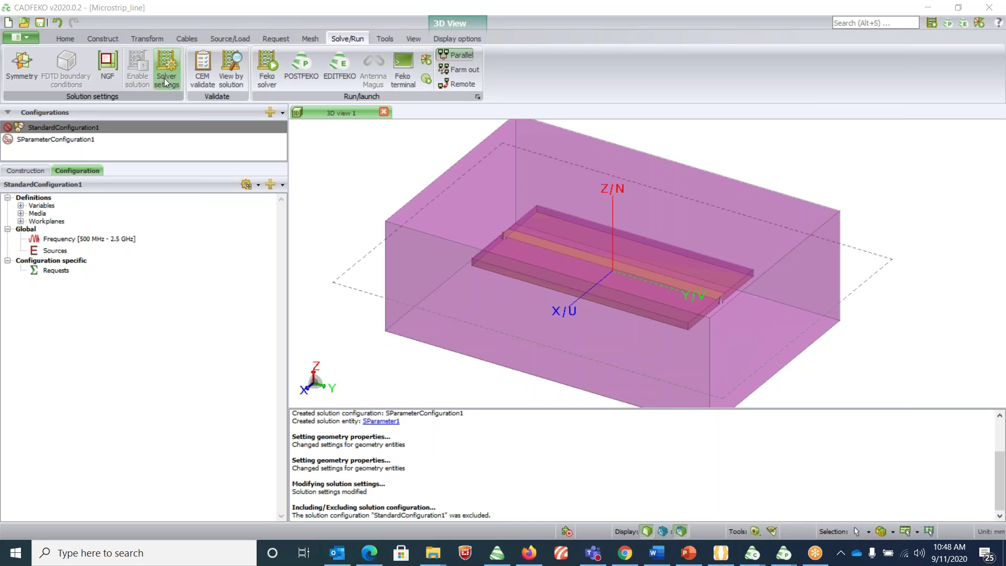
# - Create the mesh for the entire model with a preset global mesh size and return to the construction tree
pyautogui.click(310, 38)
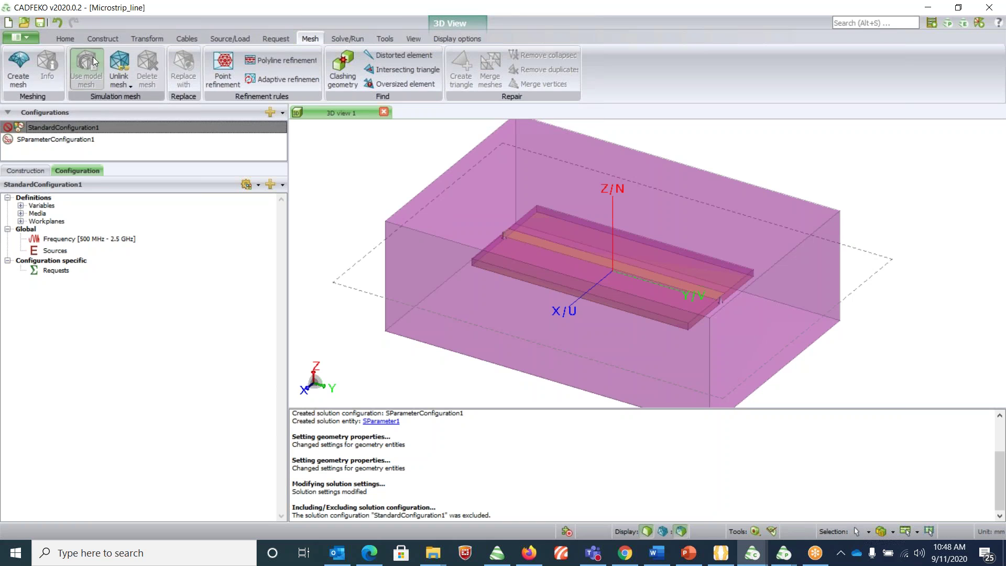
pyautogui.click(21, 79)
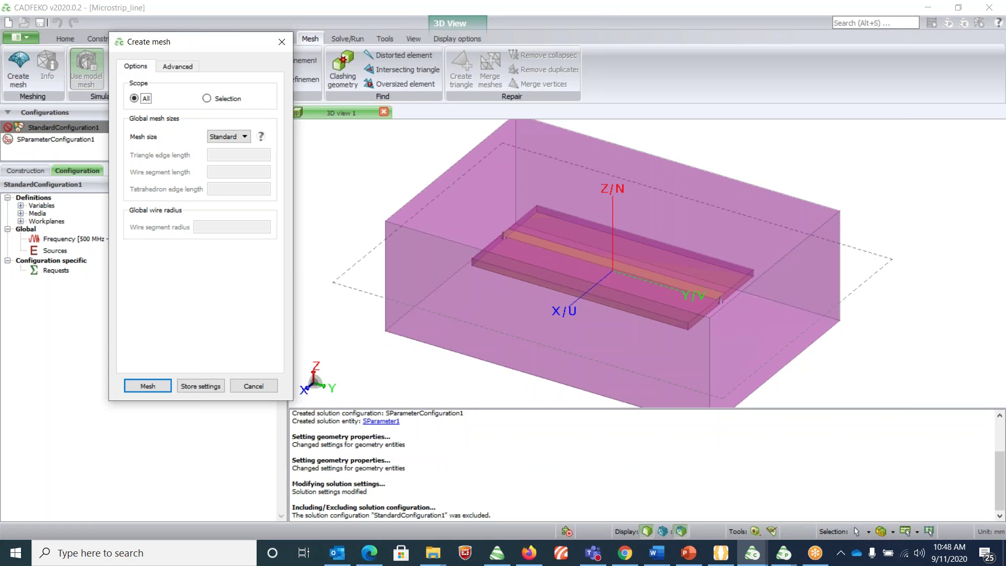
pyautogui.click(230, 136)
pyautogui.click(230, 147)
pyautogui.click(148, 385)
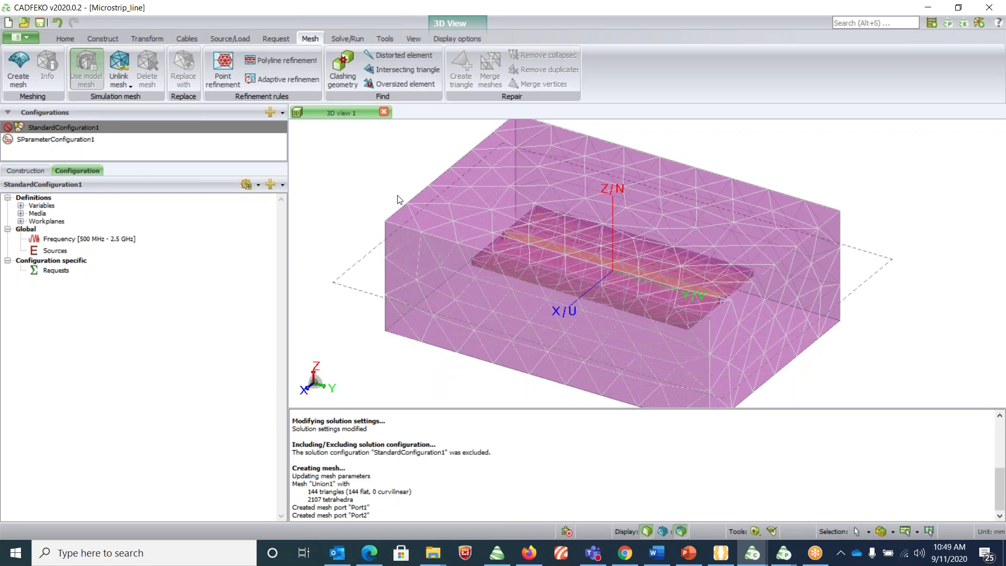
pyautogui.click(40, 172)
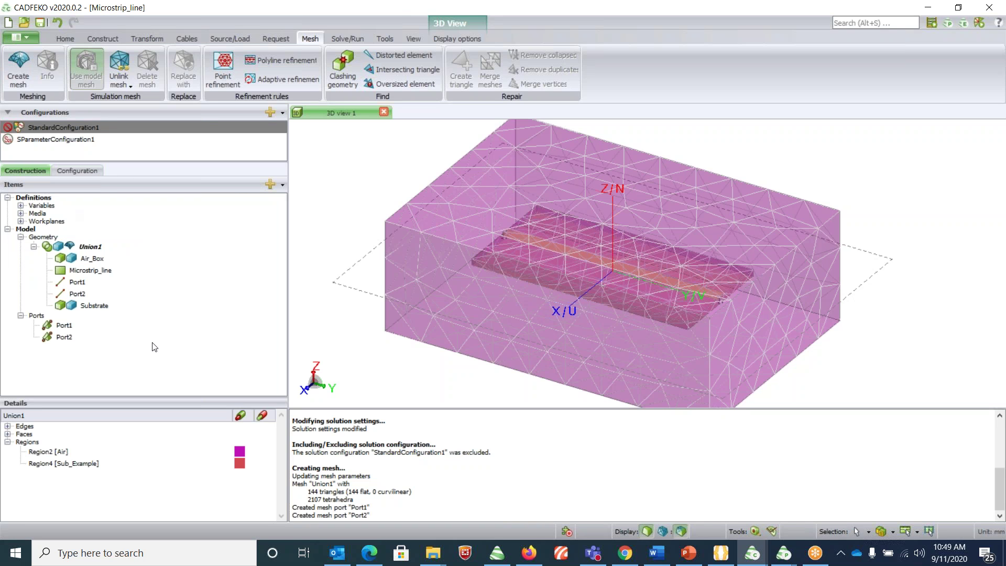
# - Inspect the local mesh size option in the meshing properties of Union1's Air region, discarding any changes
pyautogui.rightClick(46, 448)
pyautogui.click(68, 441)
pyautogui.click(180, 66)
pyautogui.click(130, 95)
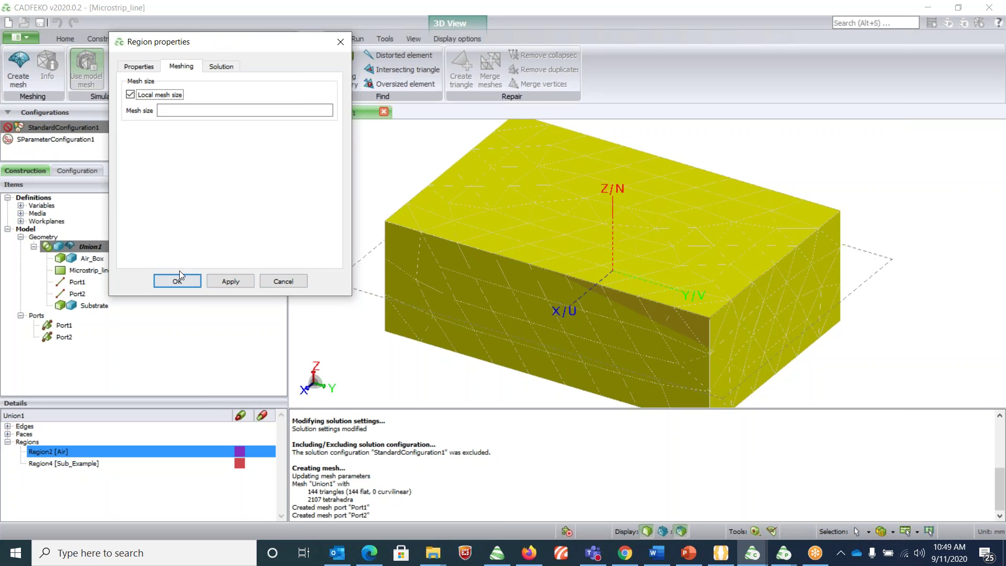
pyautogui.click(130, 95)
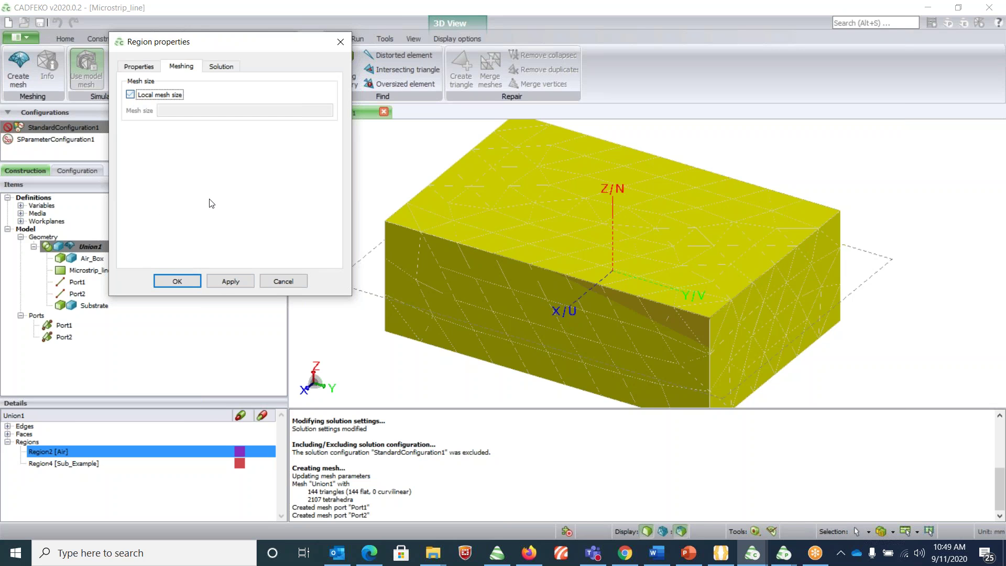
pyautogui.click(268, 281)
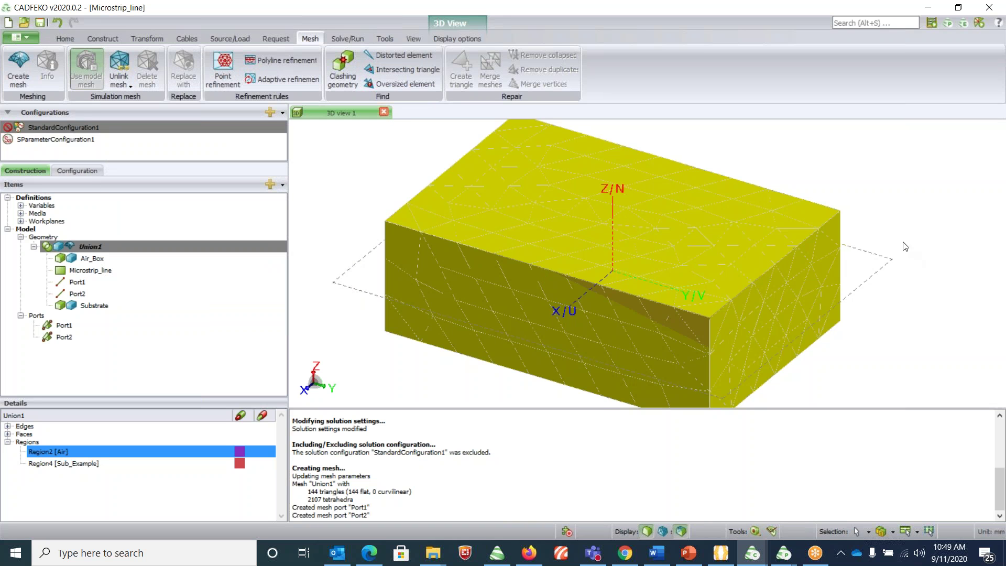
pyautogui.click(905, 247)
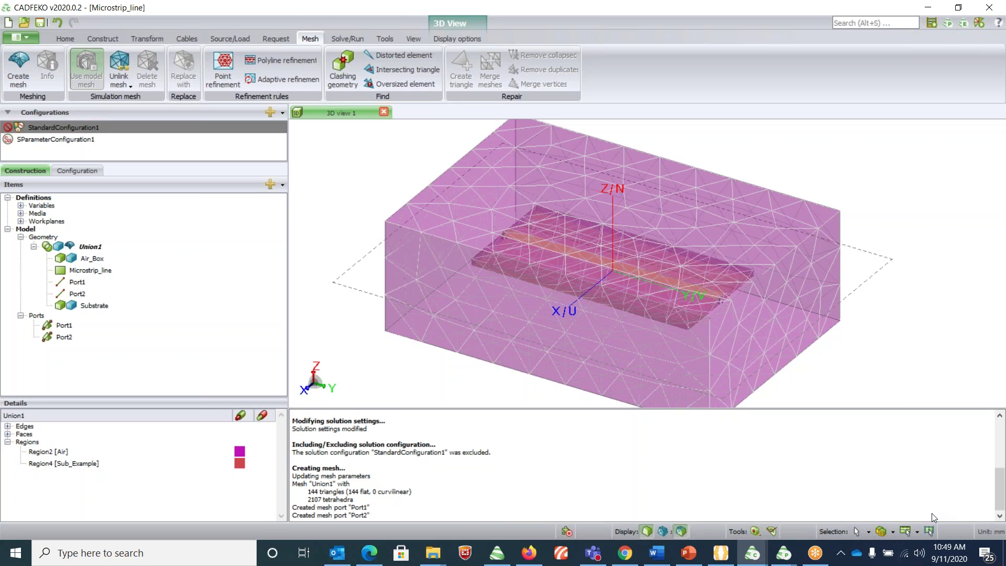
# - Save the project files and run the CEM validation, reviewing the status of the geometry, mesh and solution tests
pyautogui.hotkey('alt', '1')
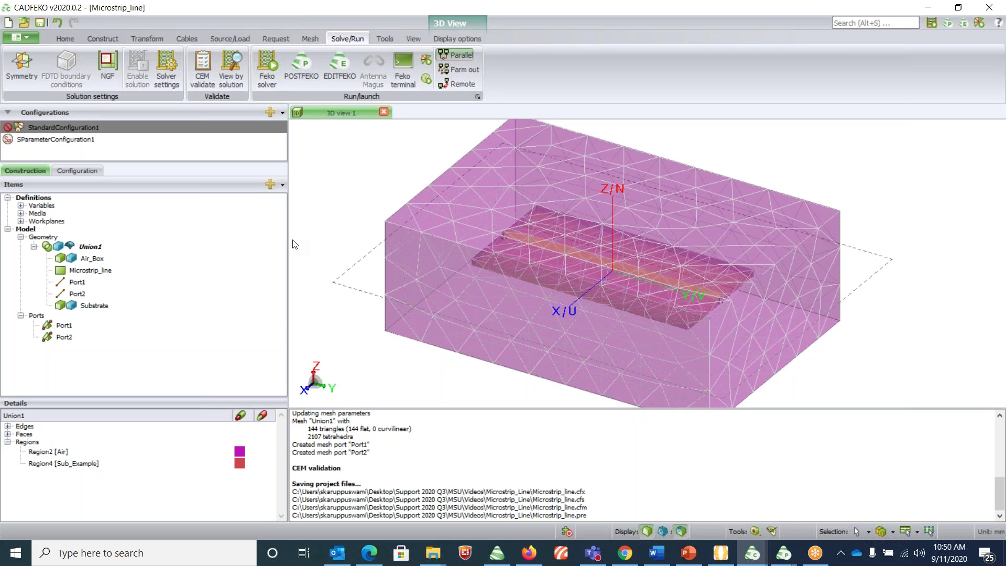
pyautogui.click(199, 84)
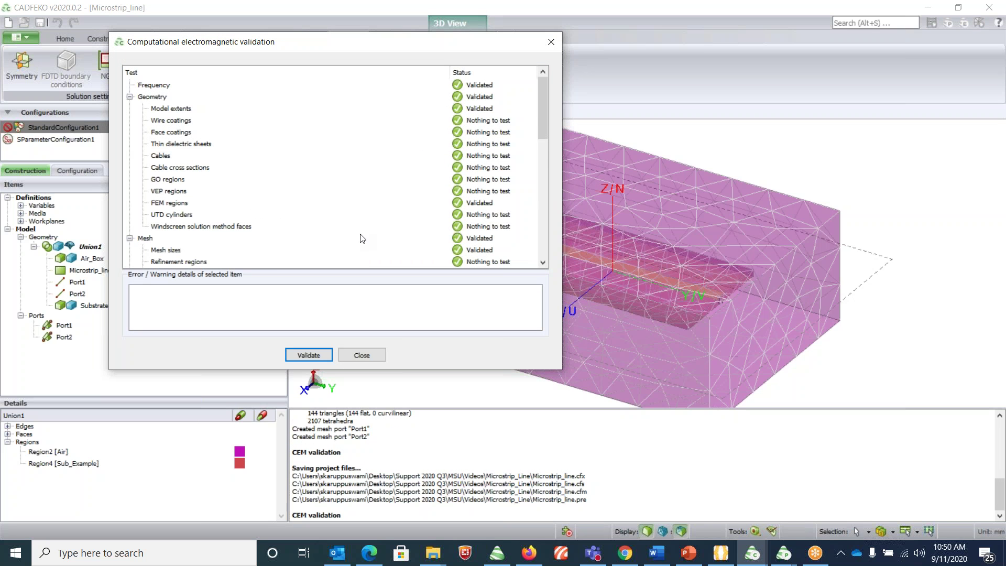
pyautogui.scroll(-10, 360, 238)
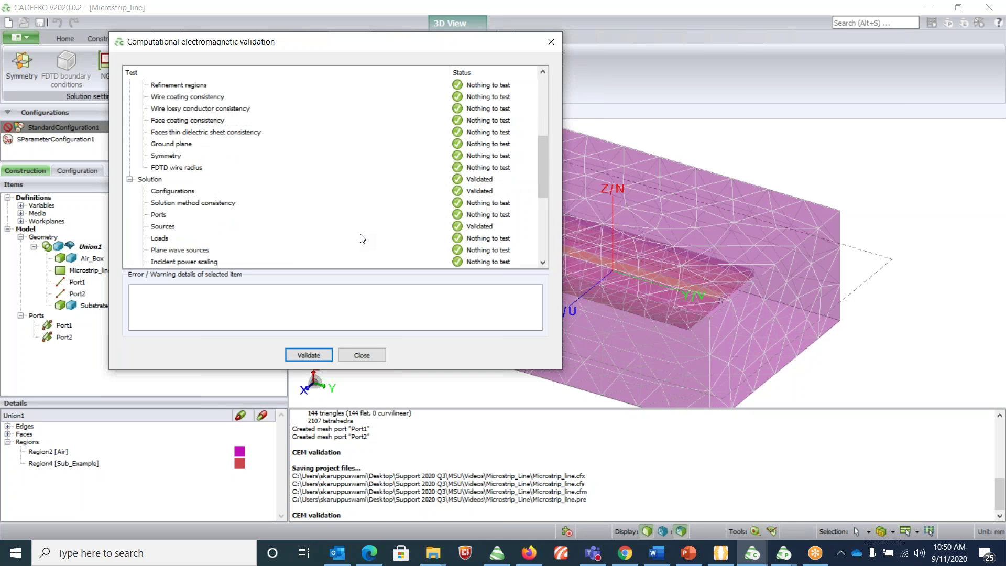
pyautogui.click(379, 353)
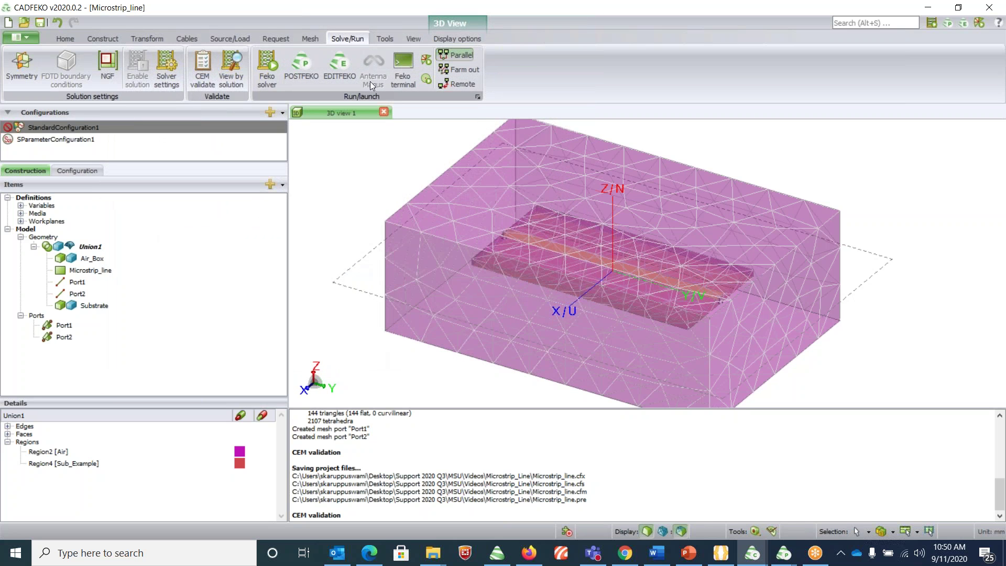
# - Run the Feko solver on the microstrip line model and open its results in POSTFEKO
pyautogui.click(271, 83)
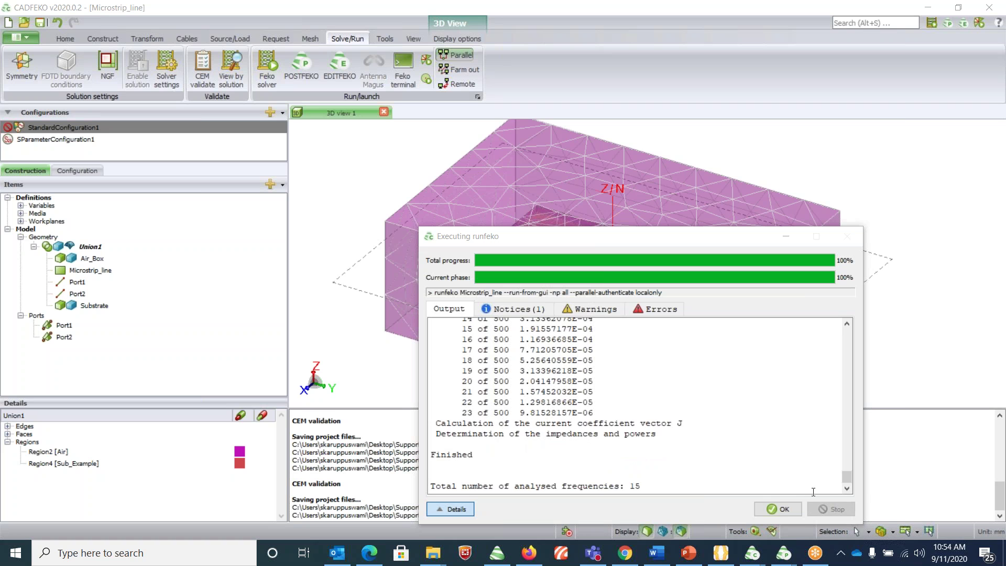
pyautogui.click(785, 509)
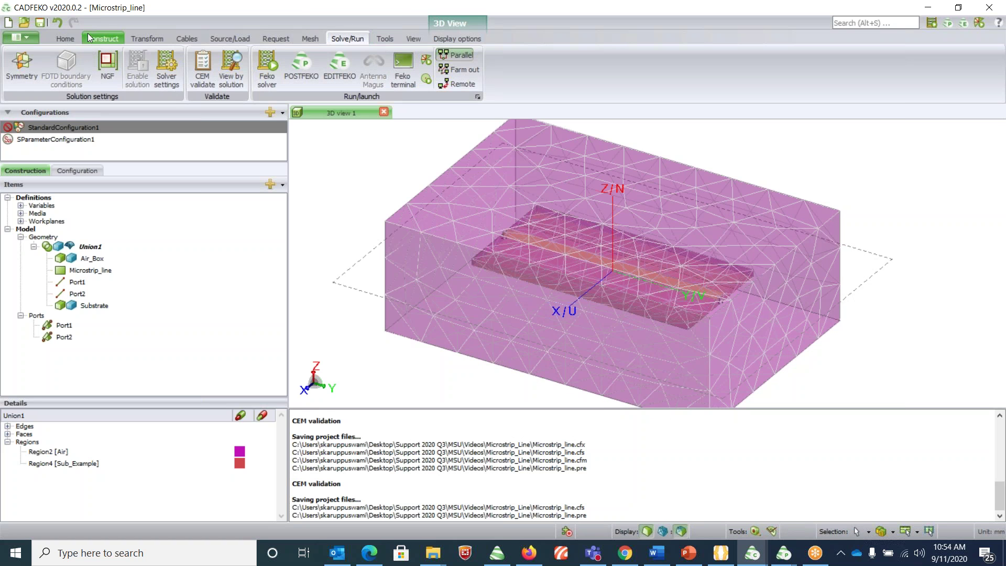
pyautogui.click(65, 39)
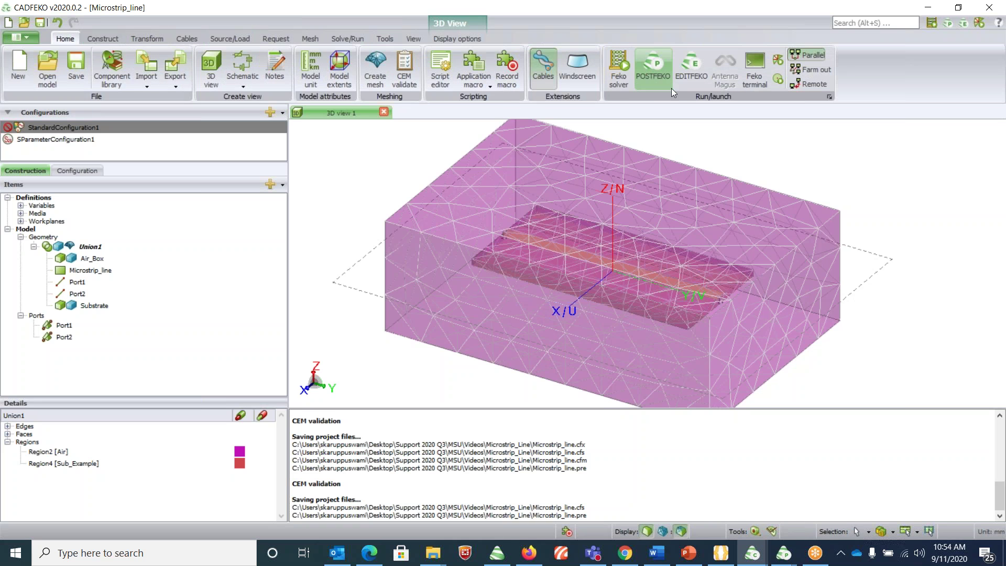
pyautogui.click(654, 74)
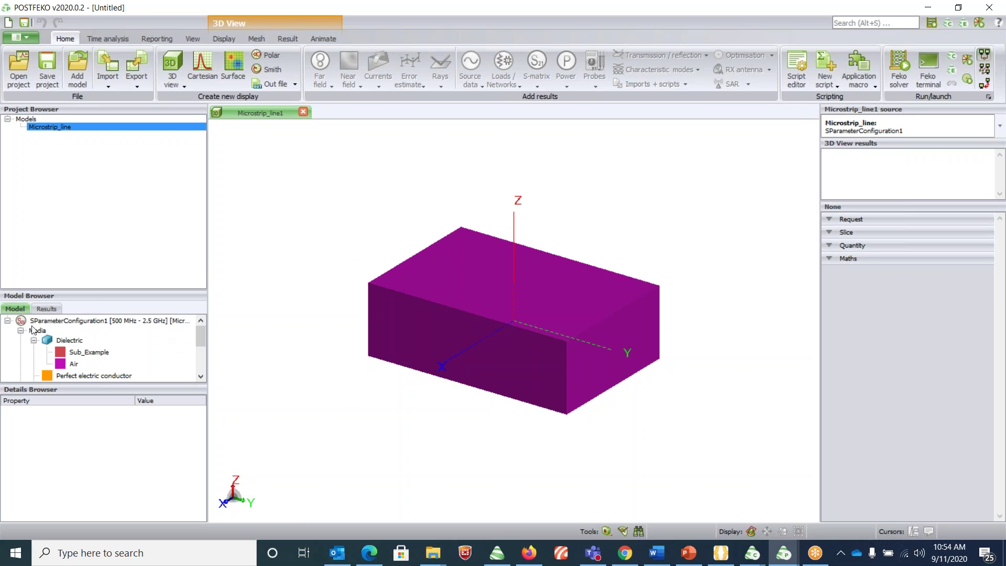
# - Create a Cartesian graph with two SParameter1 traces, one showing S1,1 and the second set to S2,1
pyautogui.moveTo(200, 336); pyautogui.dragTo(199, 368)
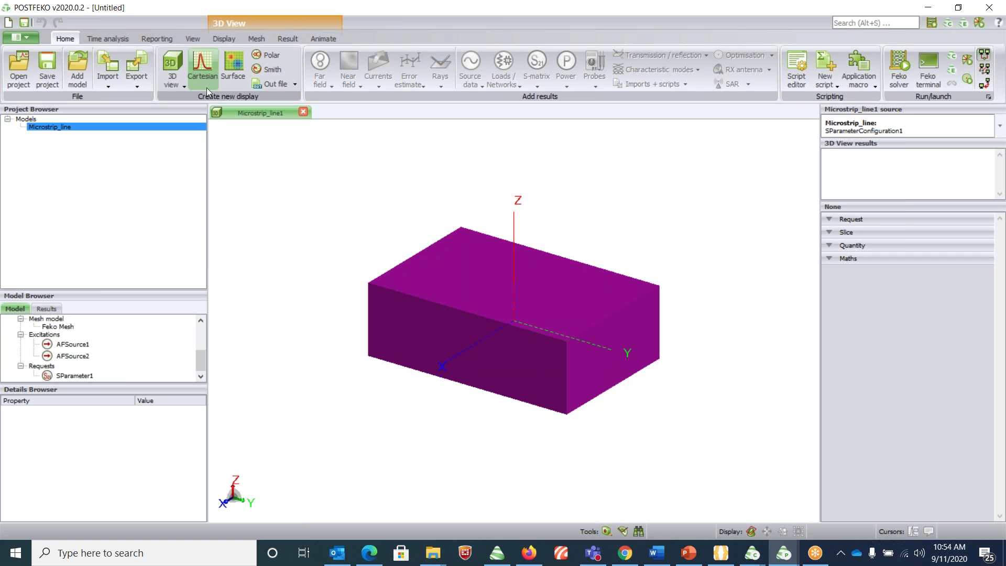
pyautogui.click(202, 67)
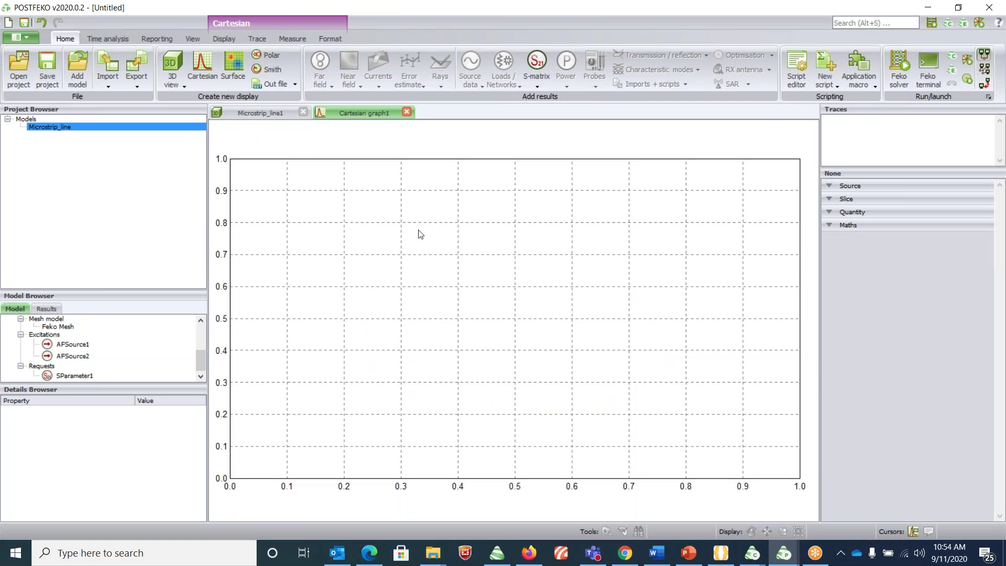
pyautogui.doubleClick(70, 377)
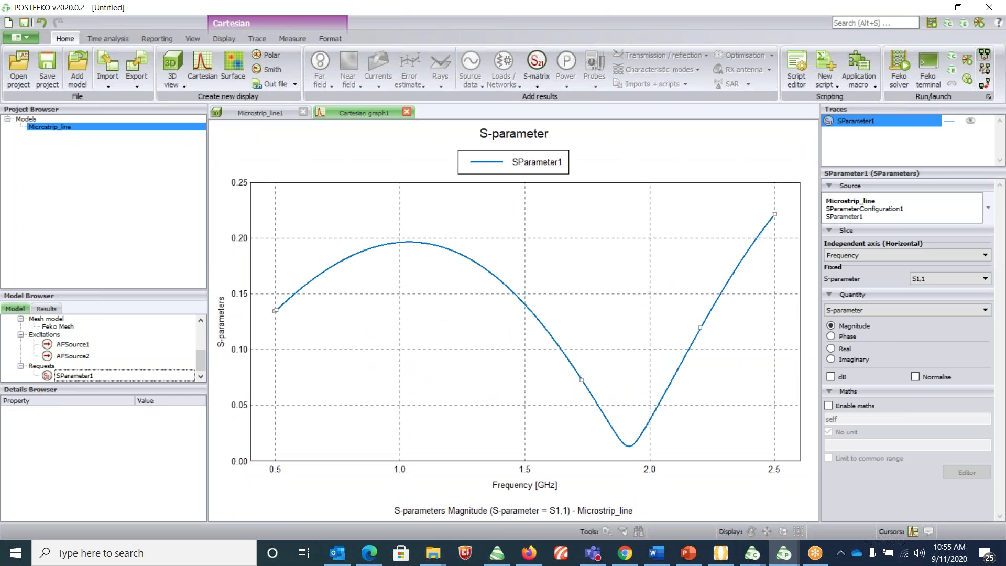
pyautogui.doubleClick(71, 377)
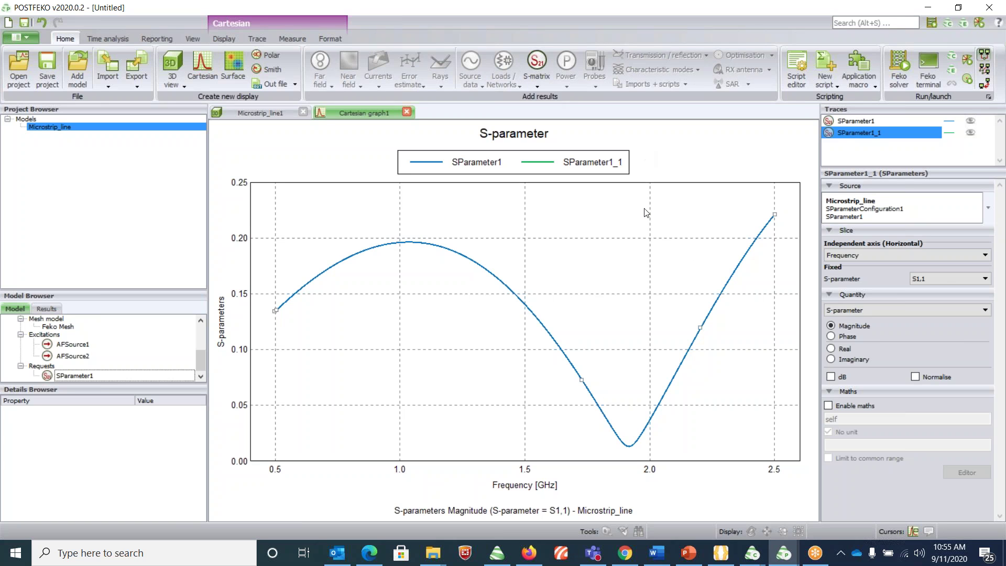
pyautogui.click(919, 276)
pyautogui.click(918, 305)
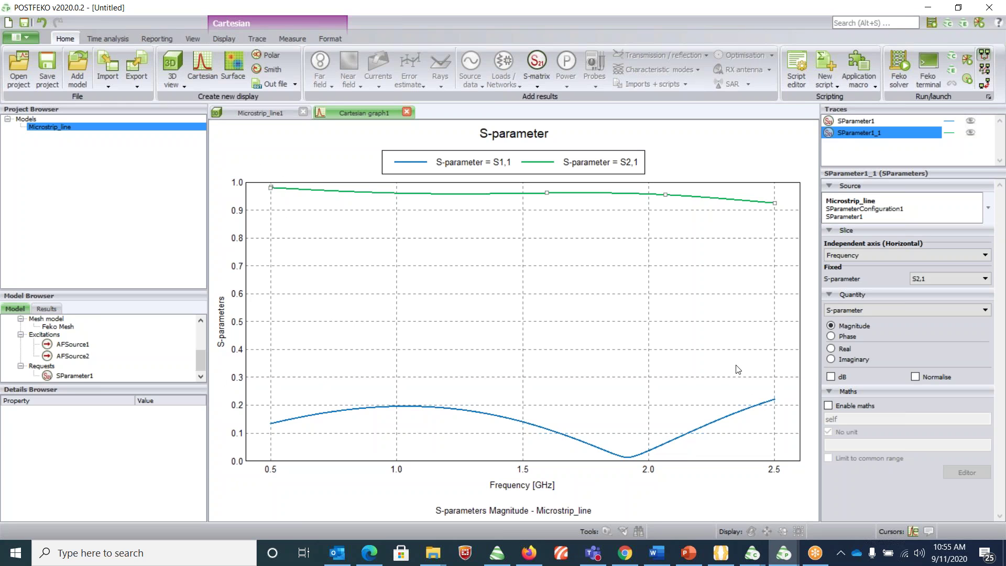
# - Display the magnitudes of both the S2,1 and S1,1 traces in dB
pyautogui.click(830, 377)
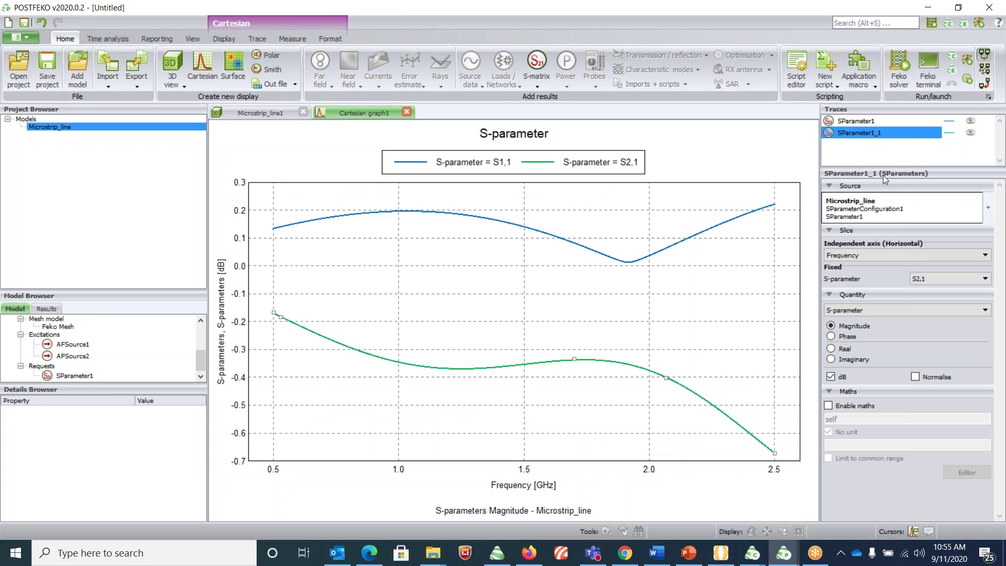
pyautogui.click(869, 121)
pyautogui.click(831, 377)
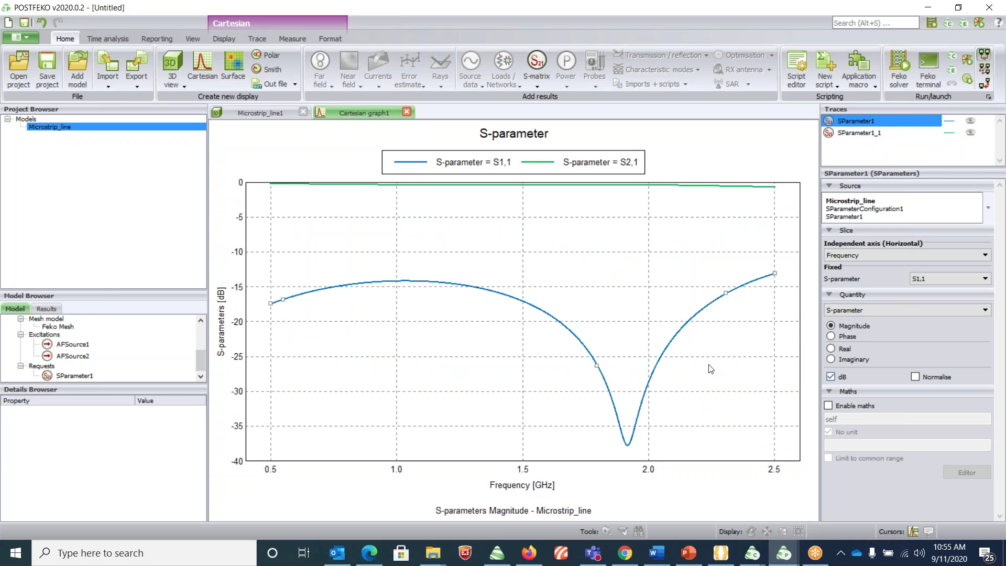